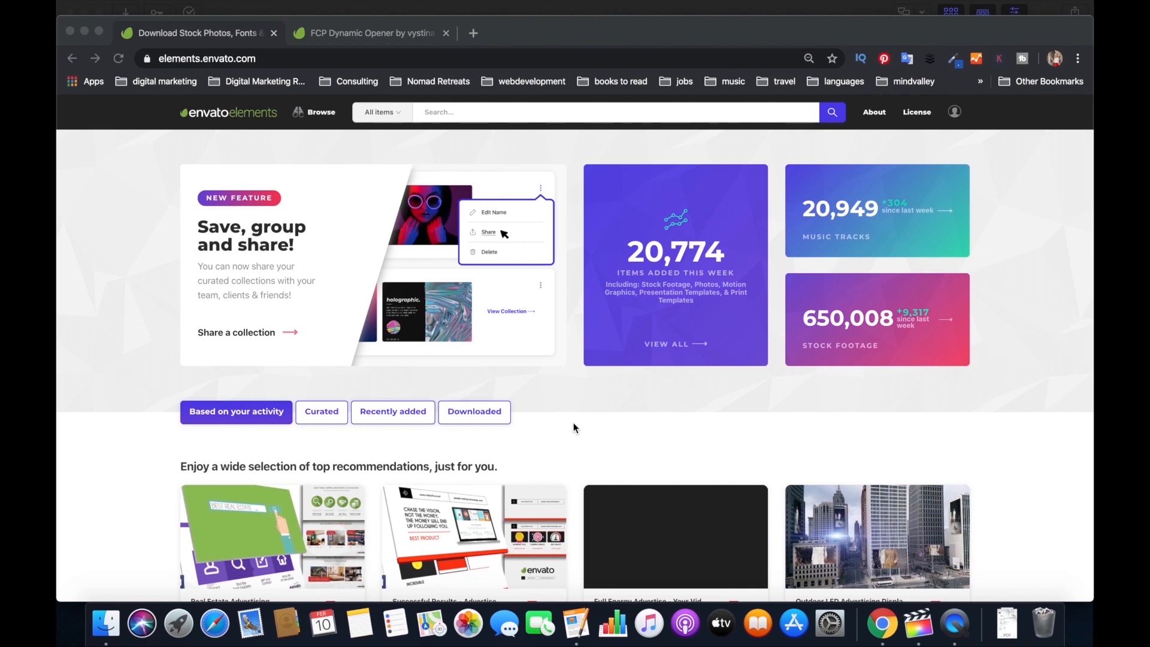
Search Envato Elements for "intro" and narrow the results to the Video Templates category
click(444, 113)
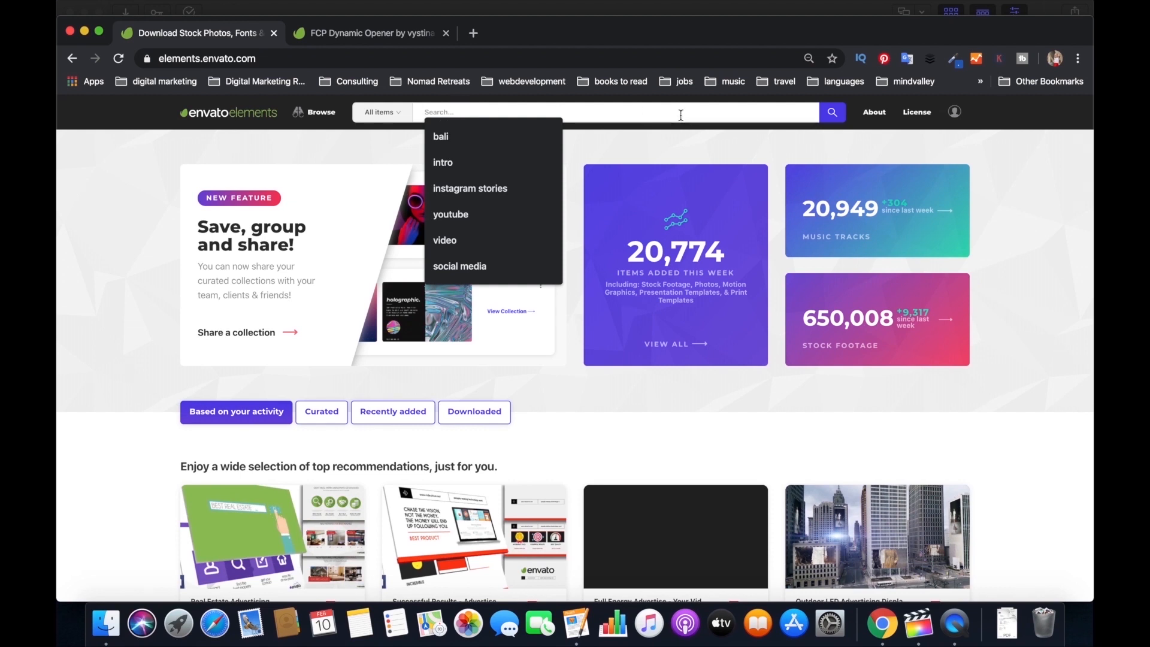
text(intro)
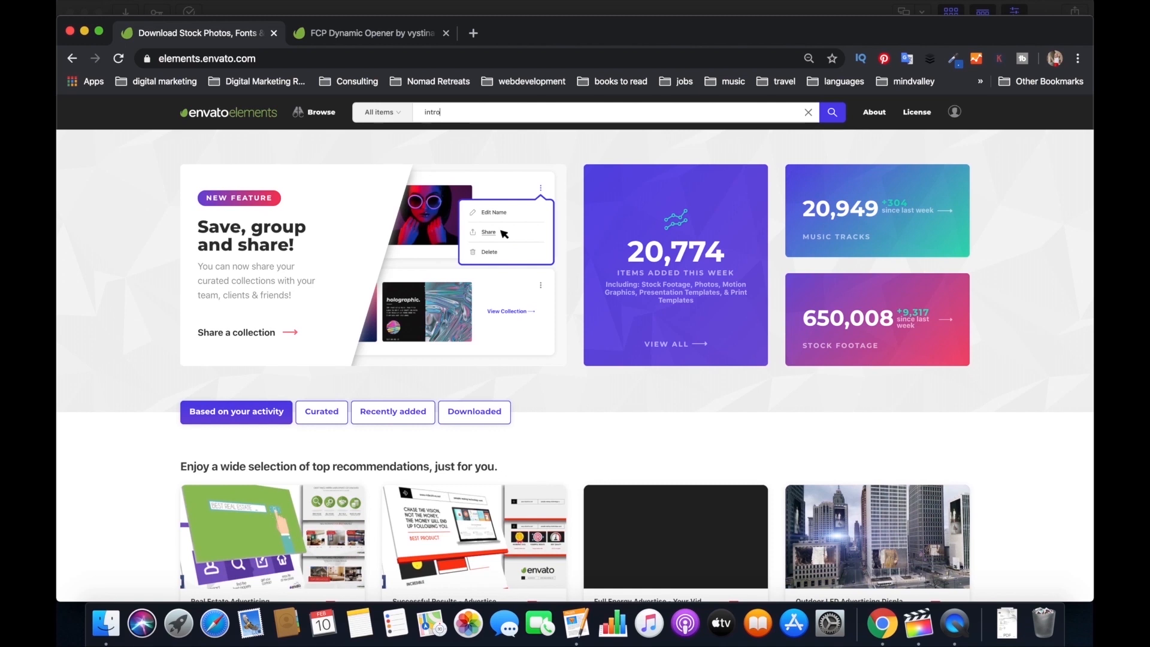
key(Return)
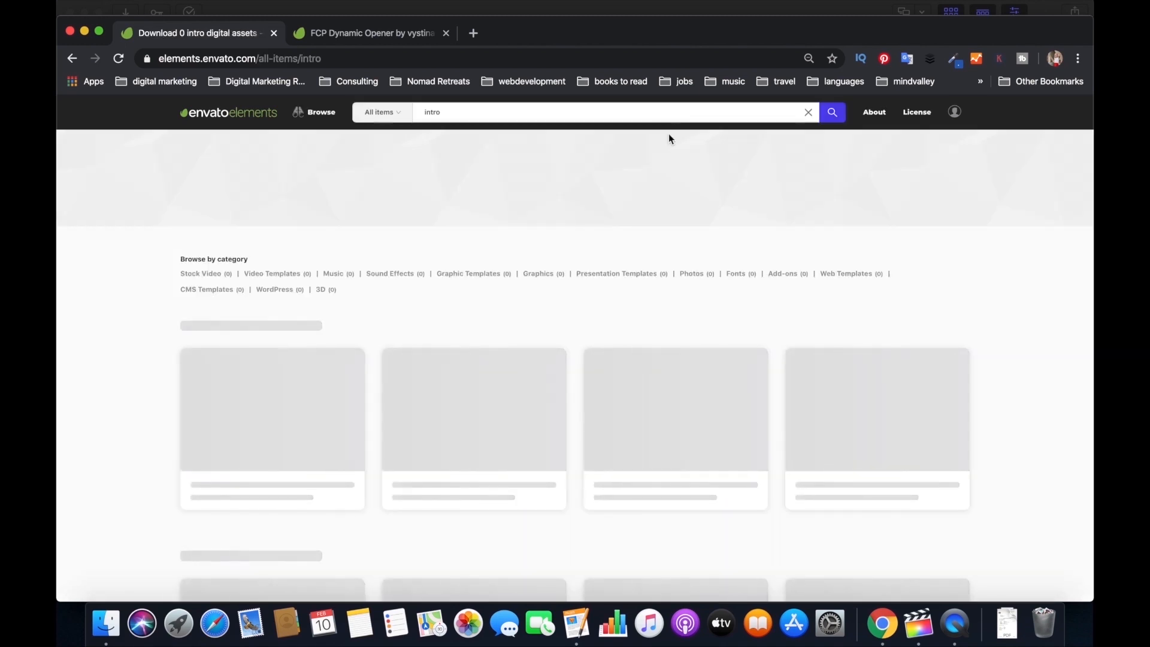
scroll(560, 242, down, 1)
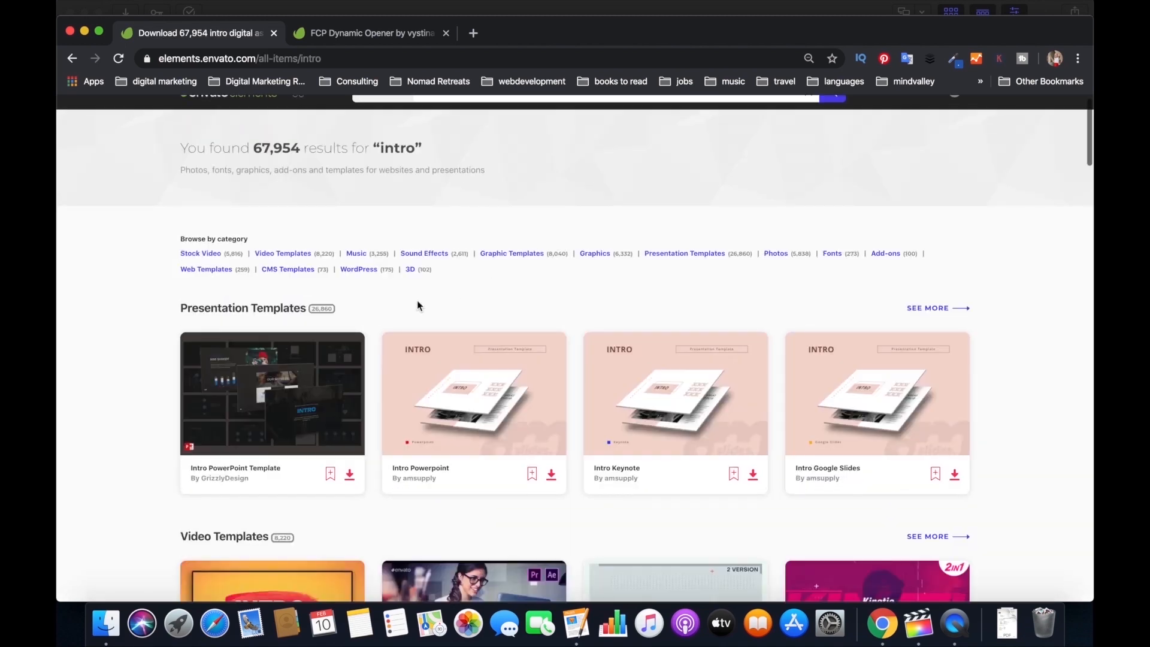
click(288, 257)
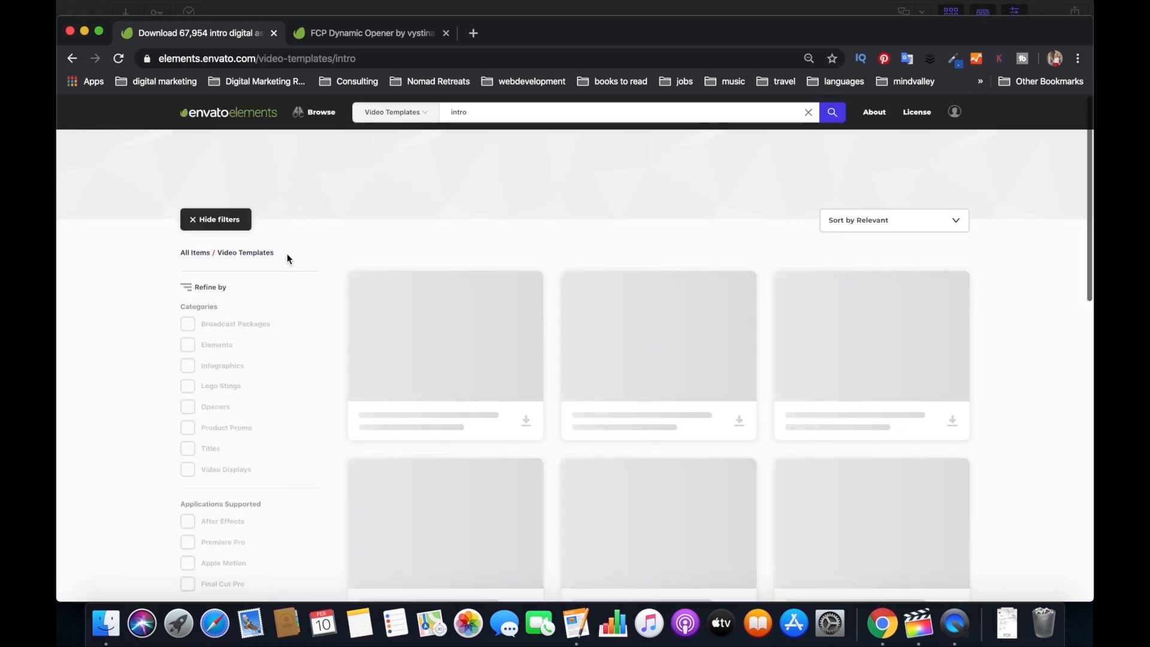
Filter the intro video templates to those supporting Final Cut Pro and browse the matching templates
scroll(137, 398, down, 5)
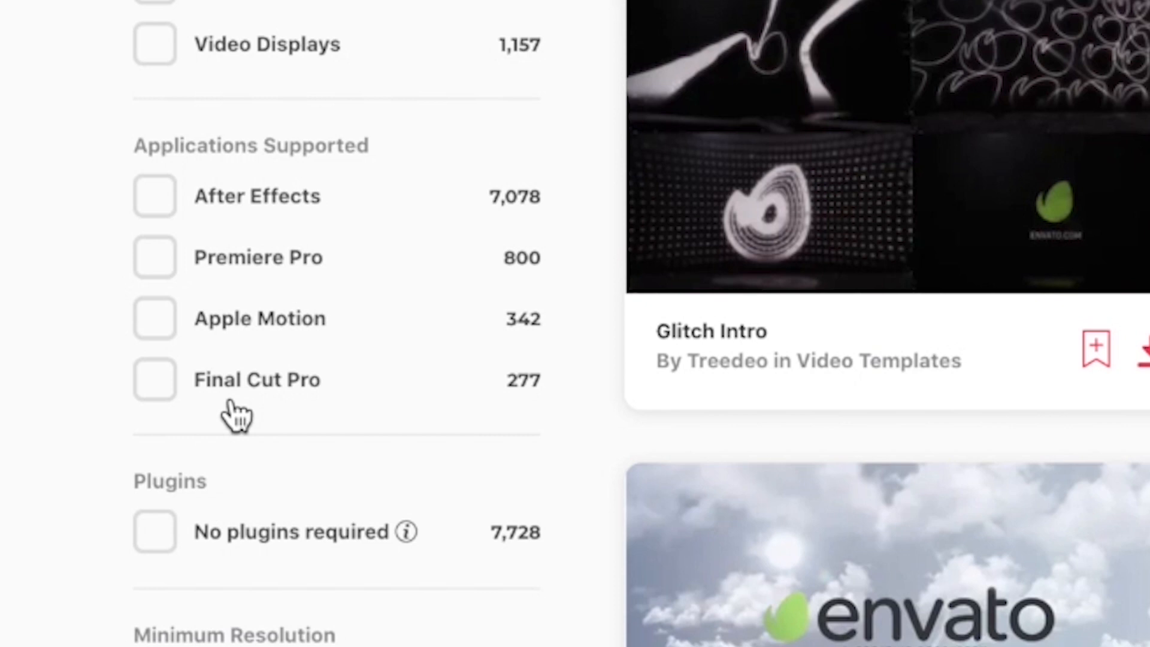
click(149, 388)
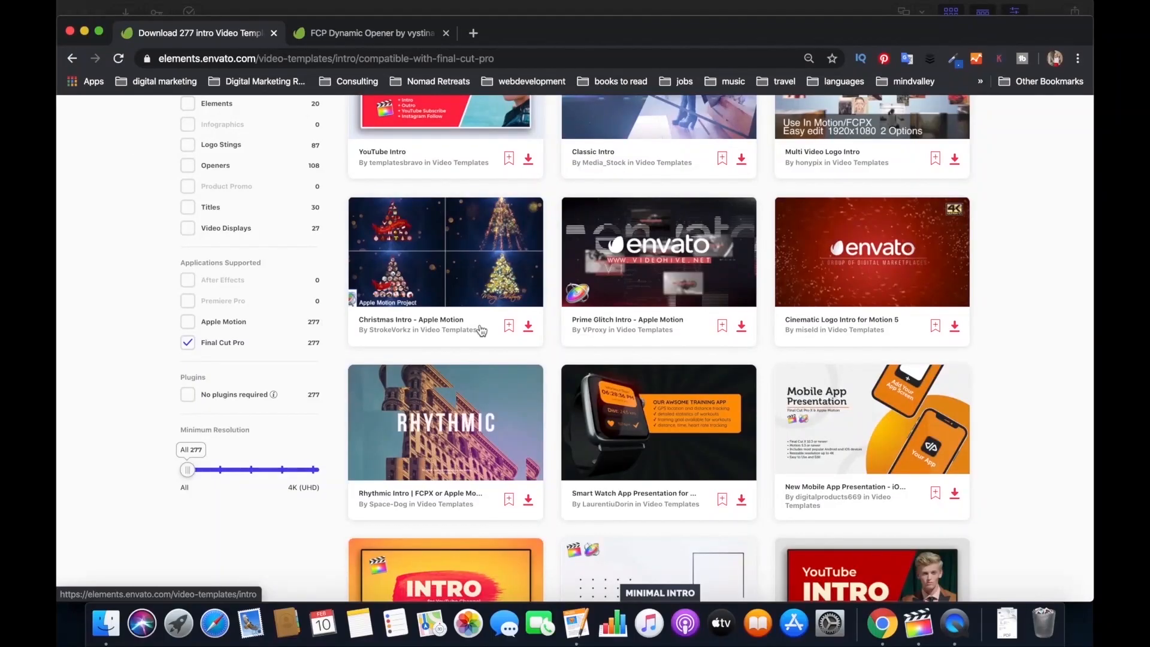
scroll(643, 325, up, 1)
scroll(643, 325, up, 4)
scroll(640, 350, down, 5)
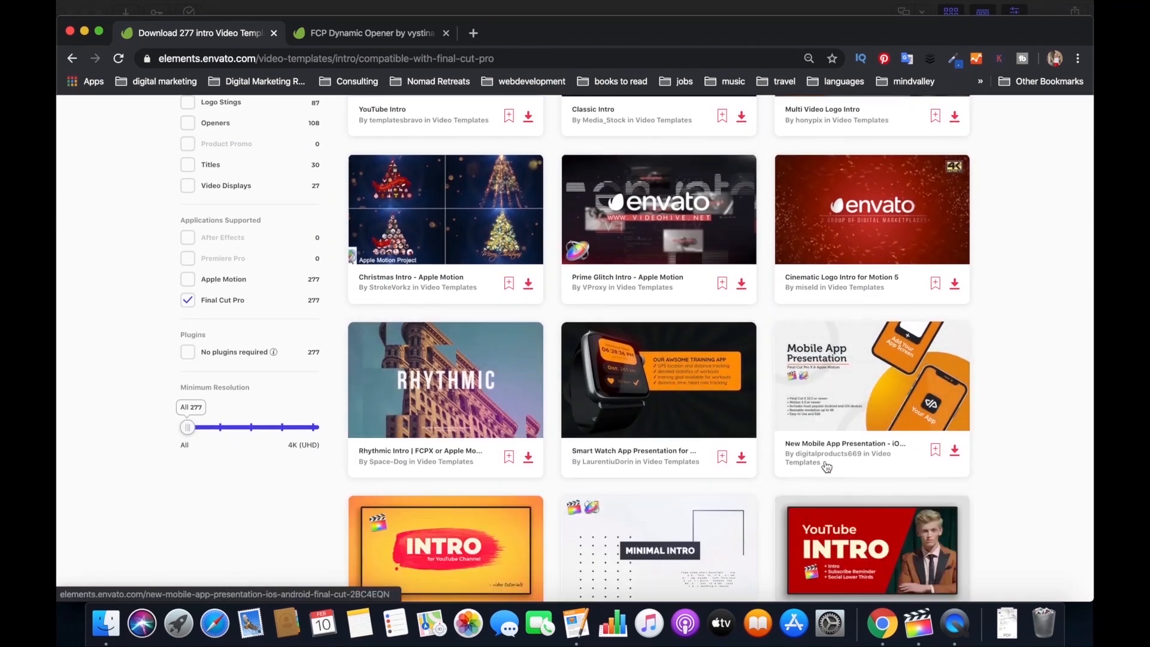
scroll(997, 491, down, 5)
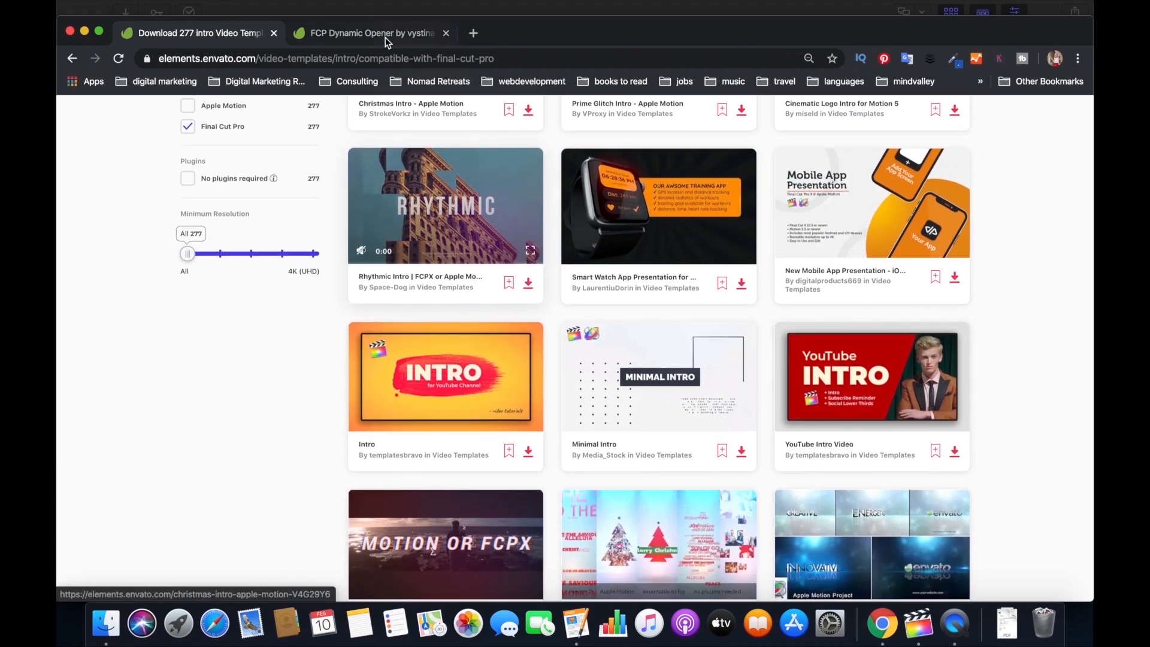
Go to the already open FCP Dynamic Opener page and play the template's preview video, then stop it
click(386, 37)
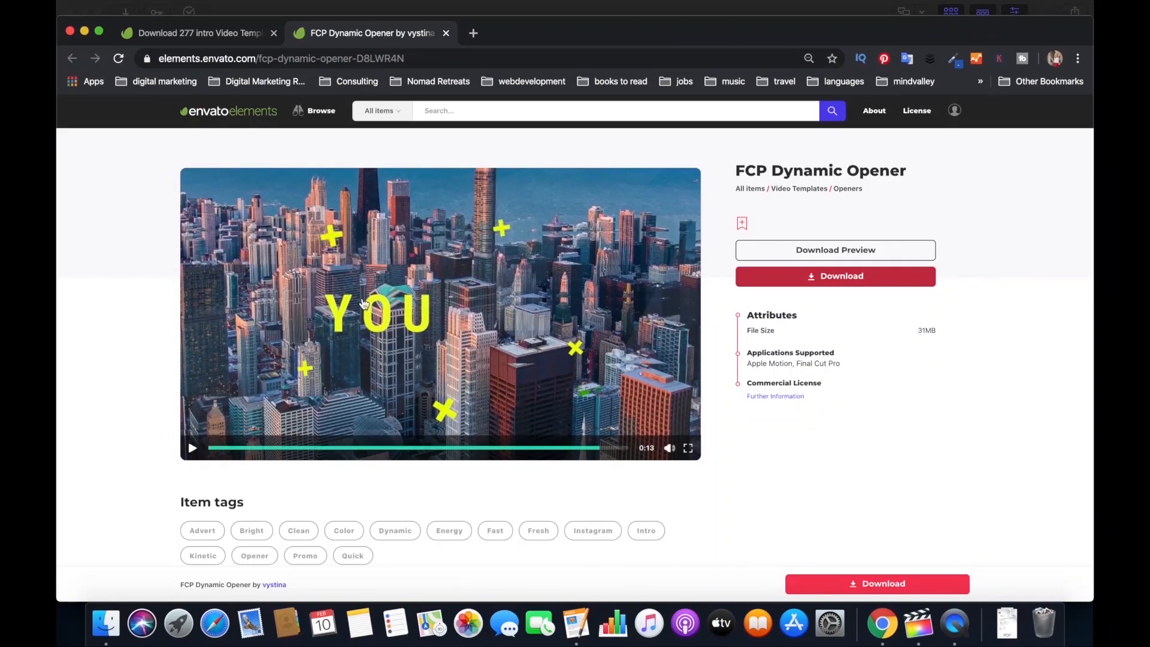
click(192, 451)
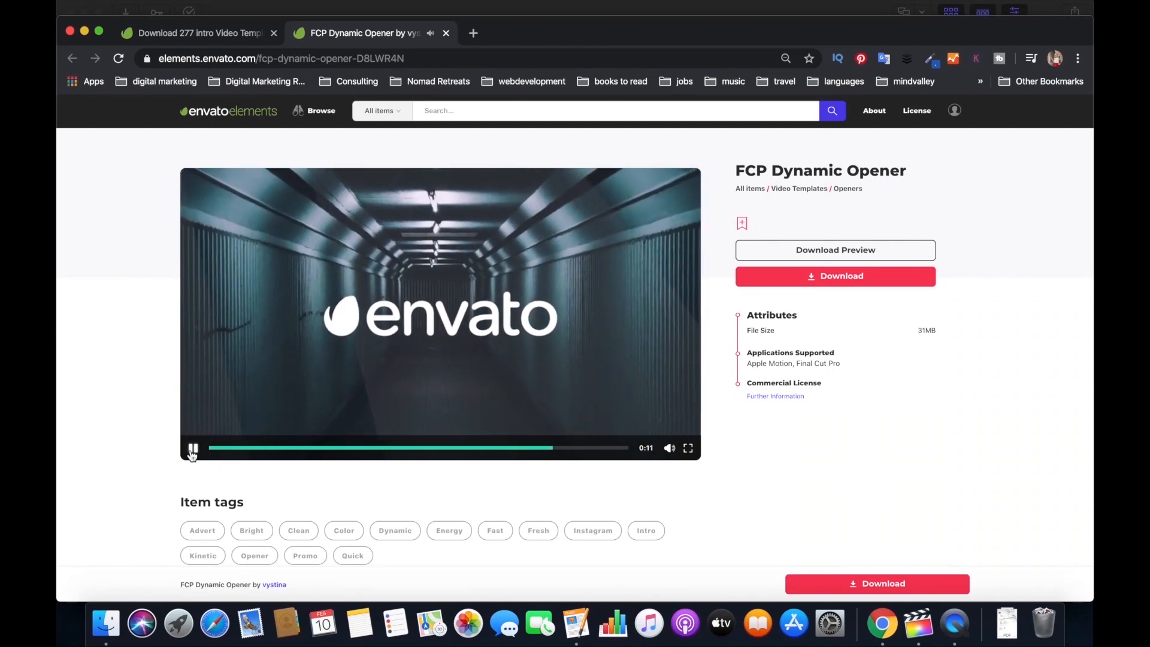
click(192, 450)
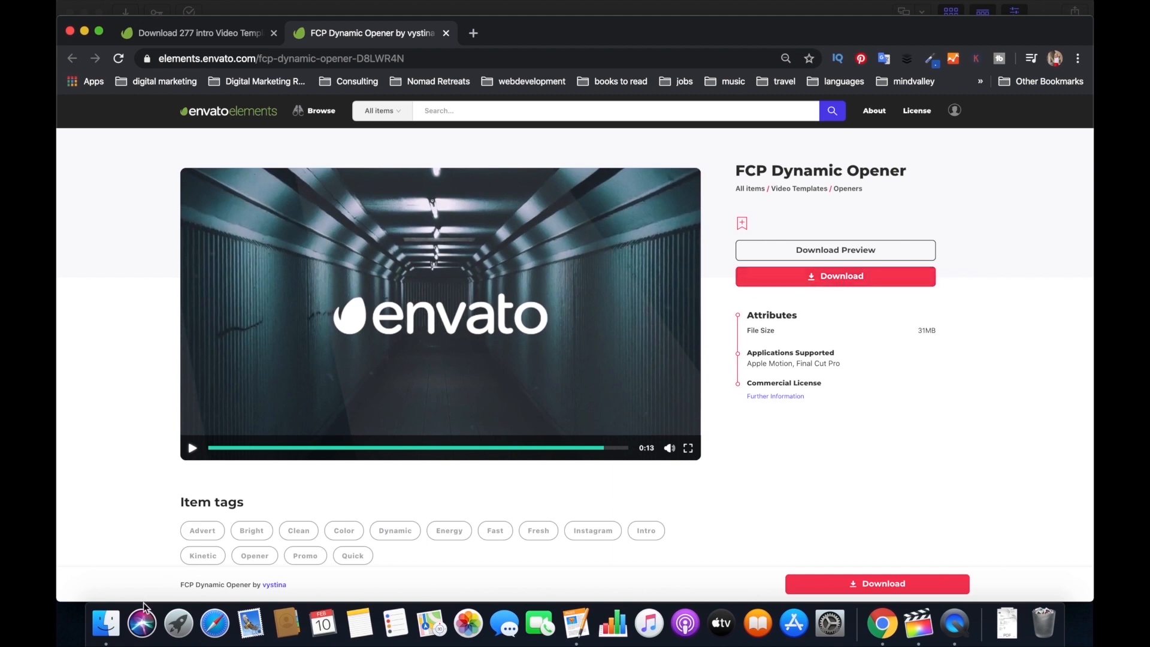
Unzip fcp-dynamic-opener-D8LWR4N.zip in the Downloads folder using Finder and open the extracted Dynamic Opener 2 folder
click(107, 617)
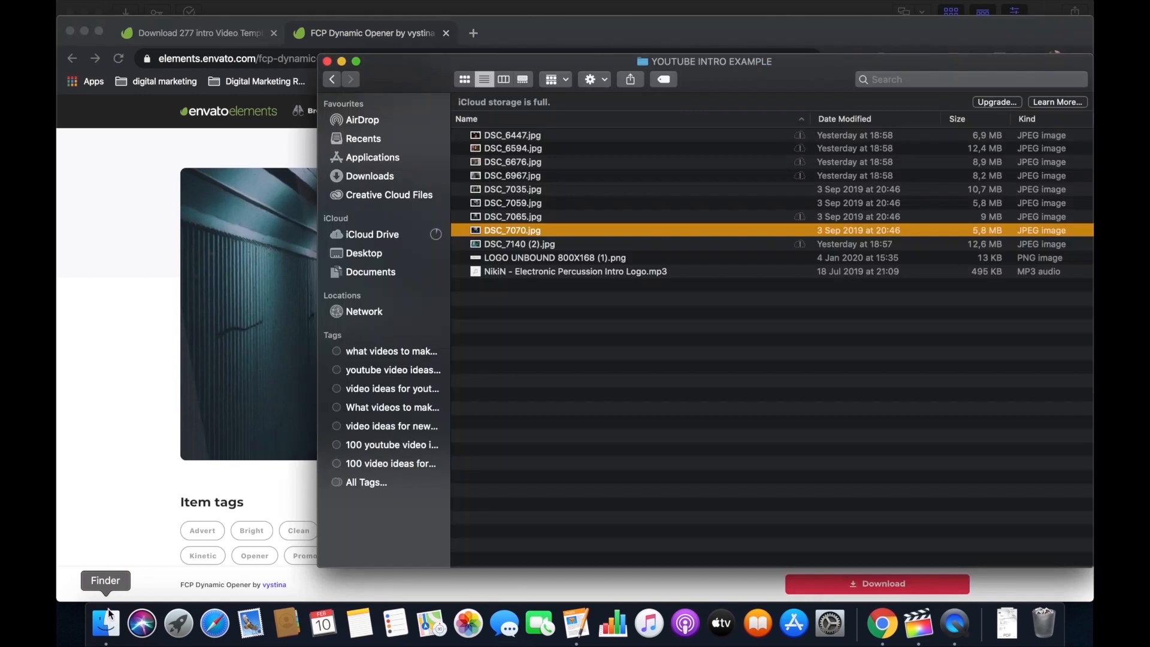
click(375, 174)
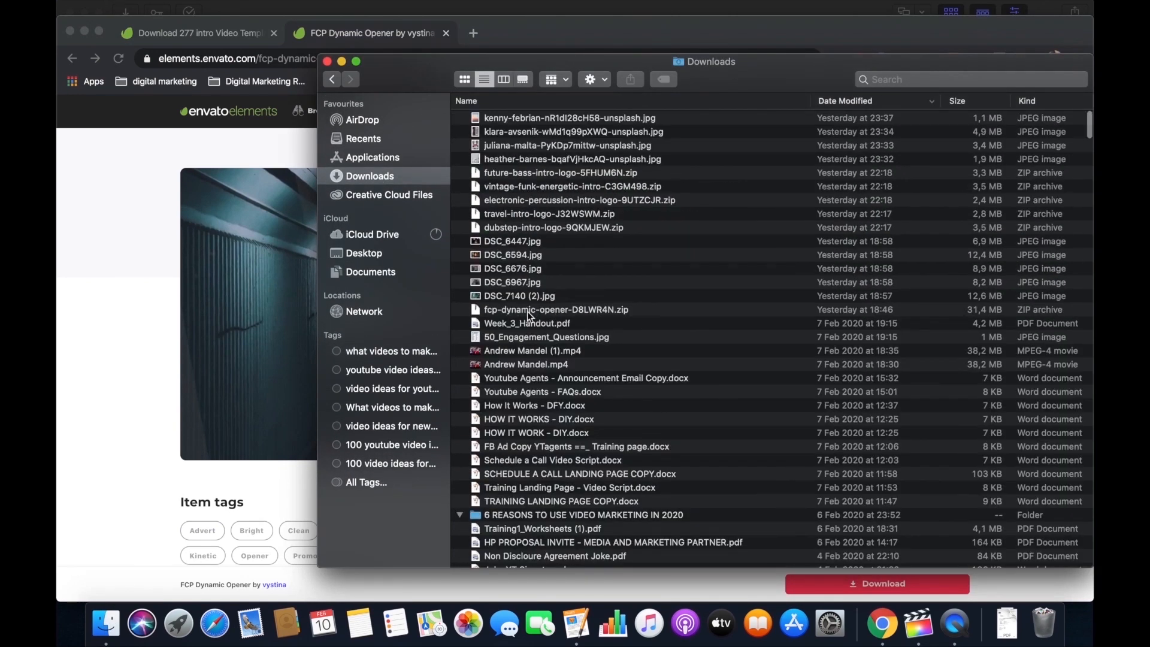
double_click(527, 311)
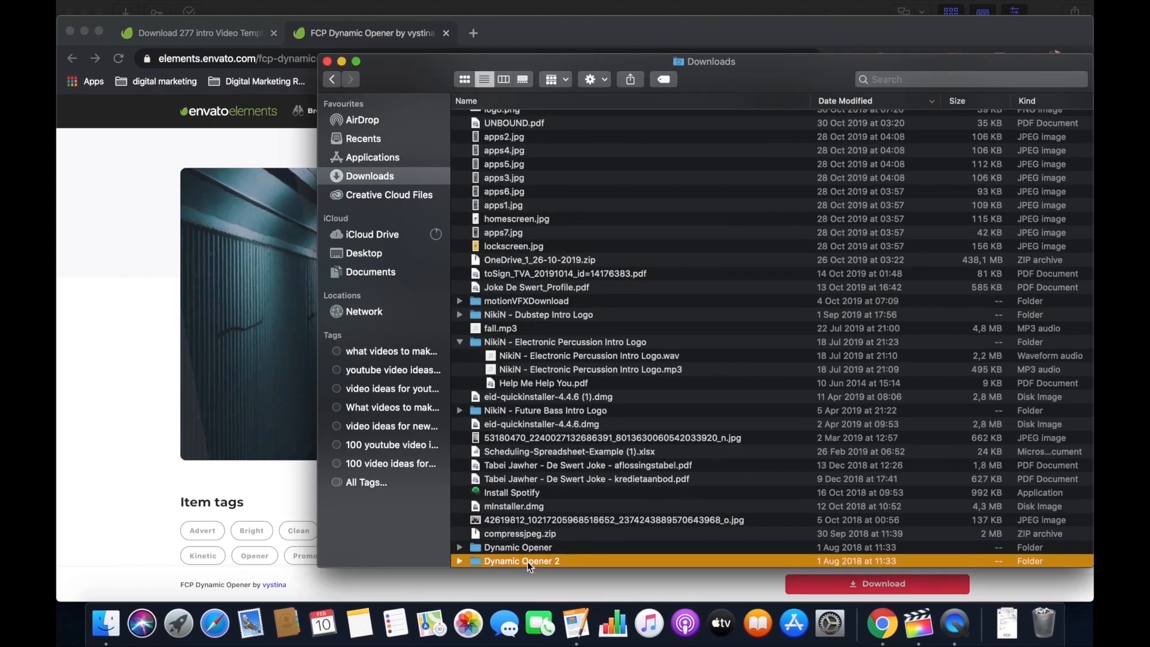
double_click(527, 562)
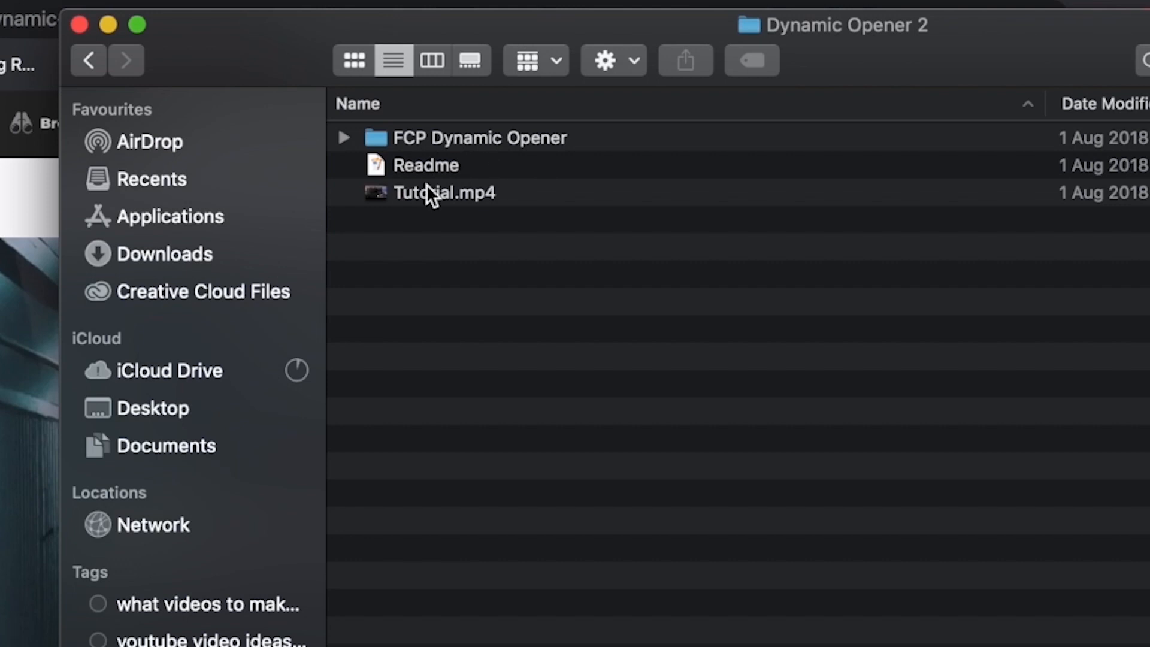
Open the template's Readme and highlight the start of the installation instruction for users without Motion
double_click(427, 165)
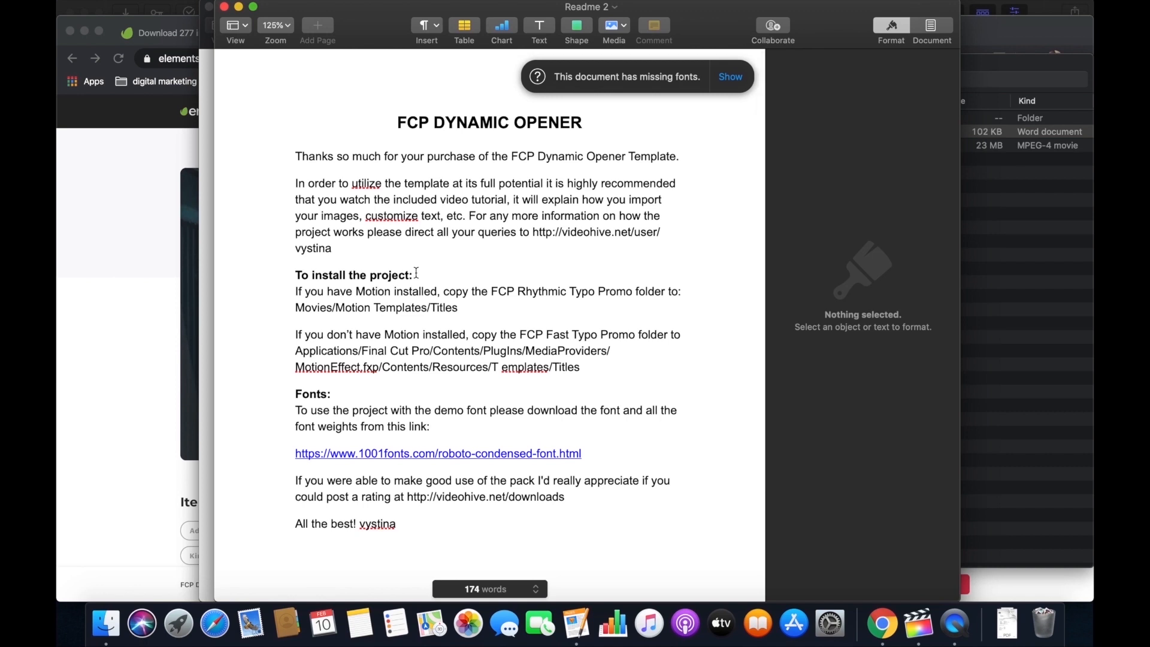
scroll(488, 333, up, 1)
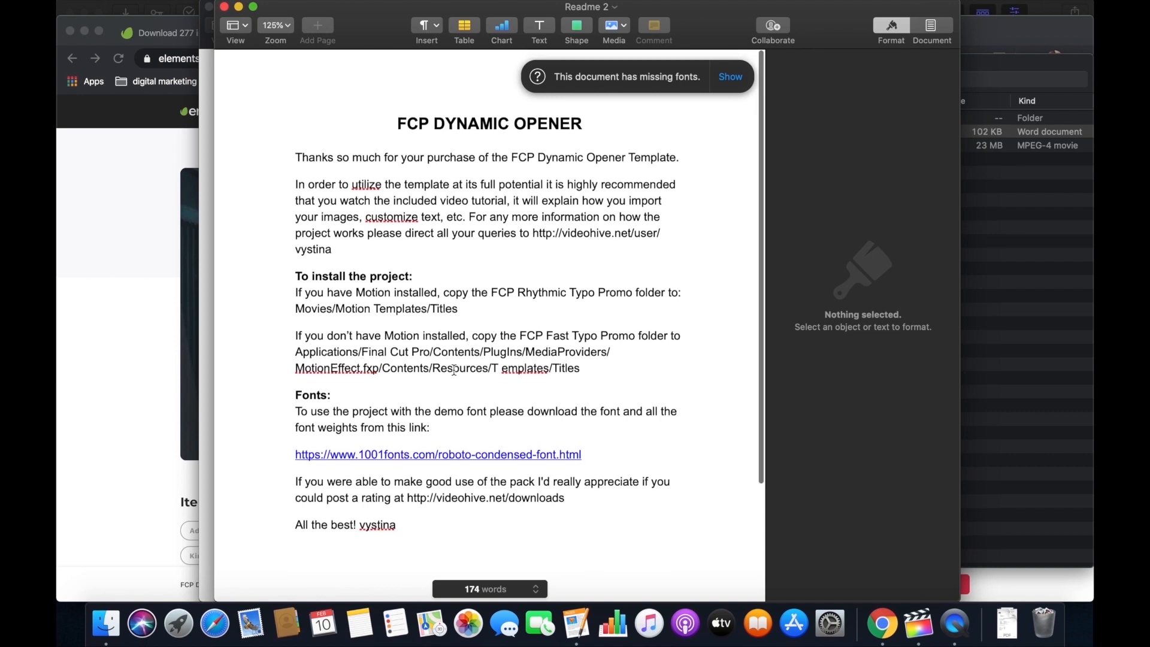
scroll(300, 341, down, 1)
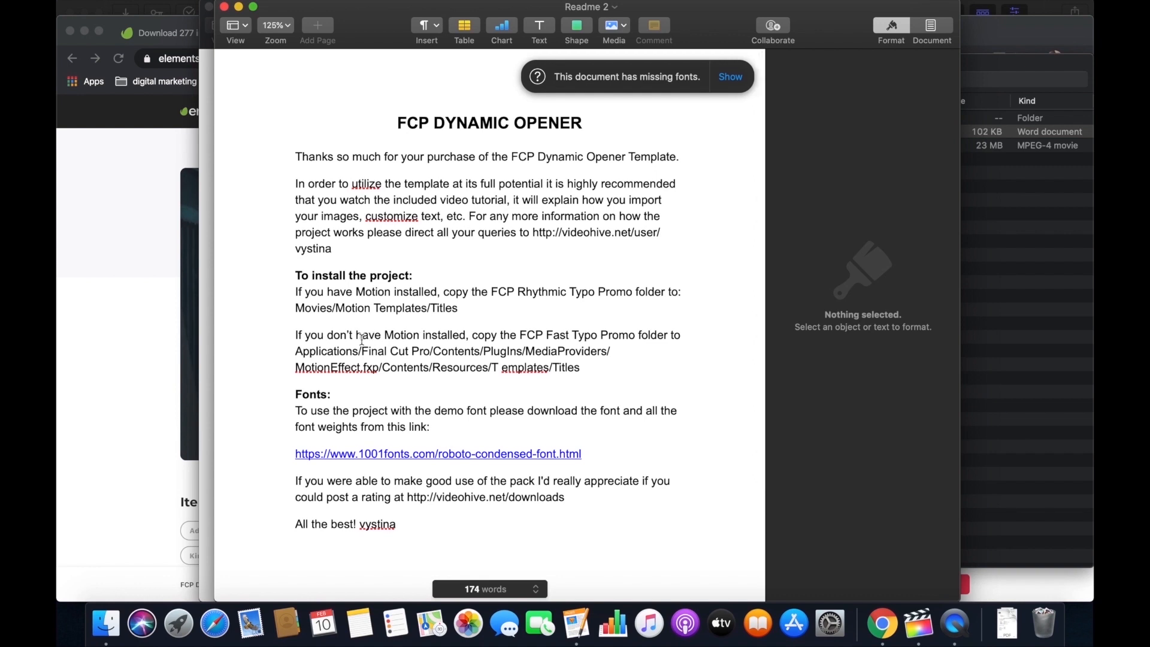
drag(298, 337, 536, 336)
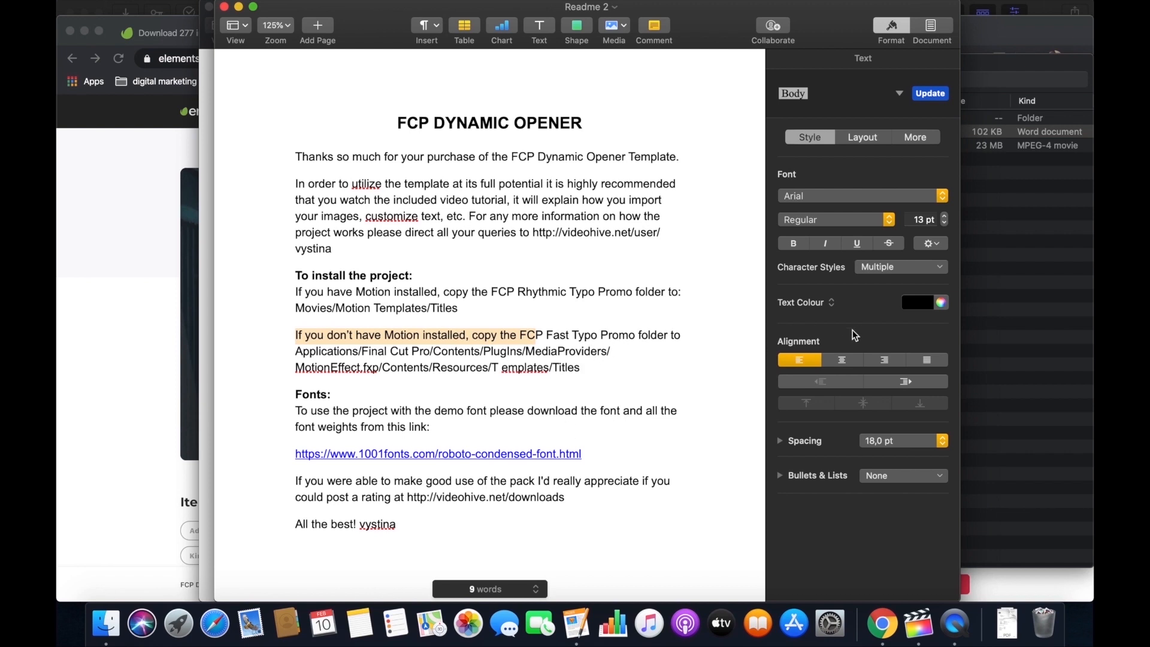
Back in Finder, show the package contents of Final Cut Pro in Applications and open its Contents folder
click(1033, 328)
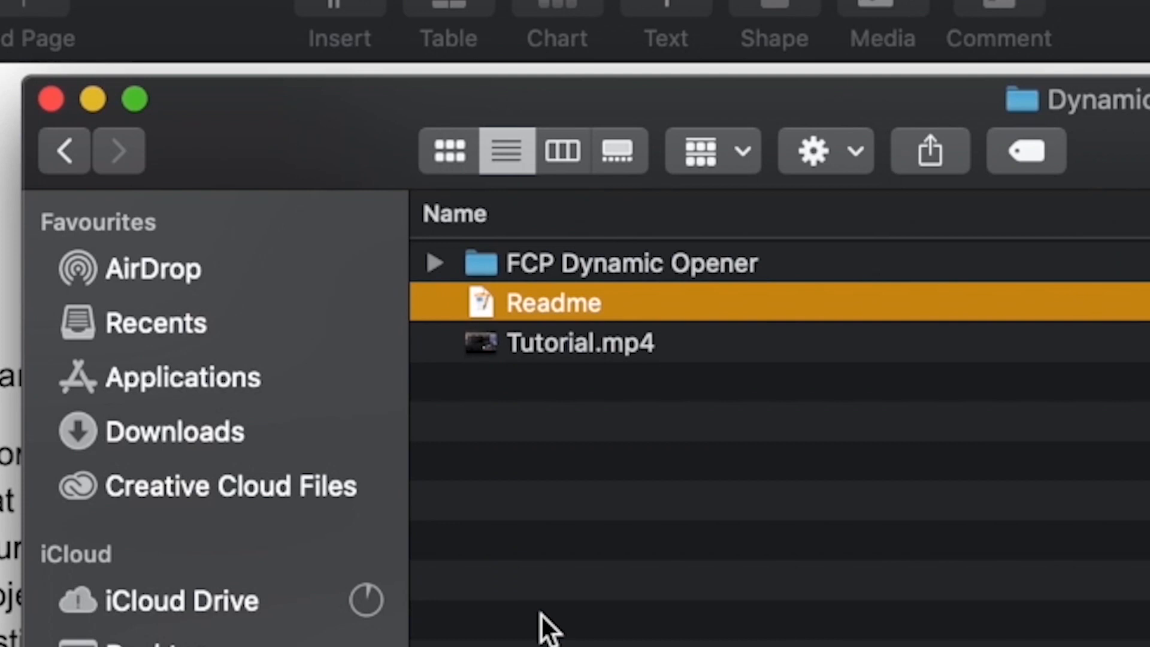
click(159, 383)
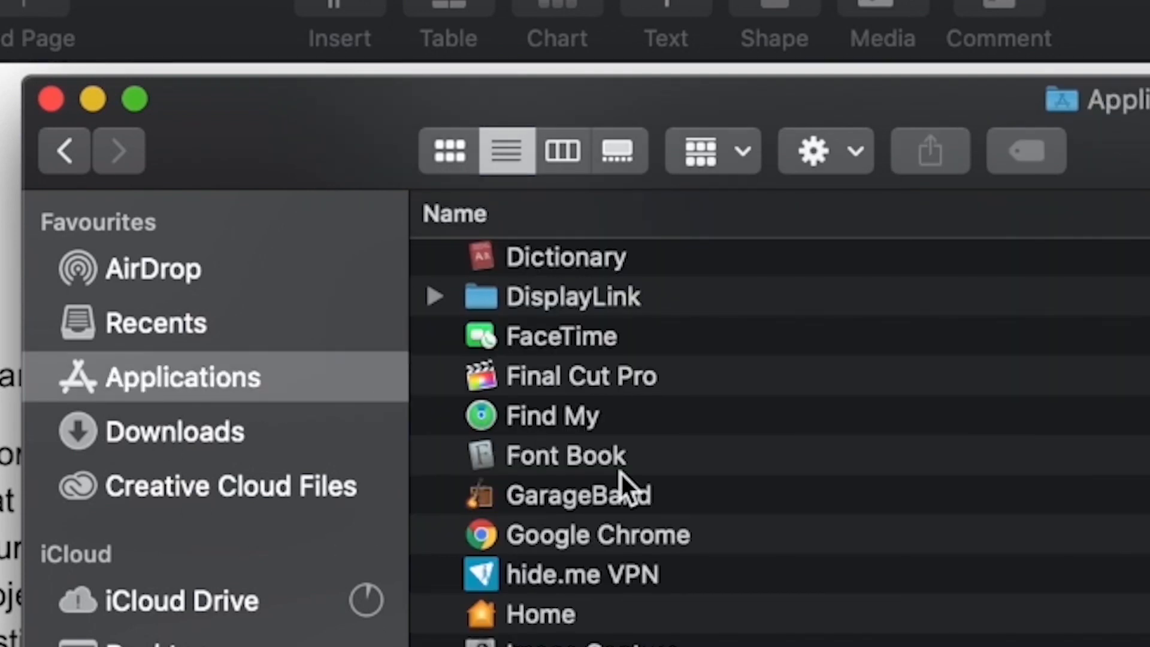
right_click(609, 376)
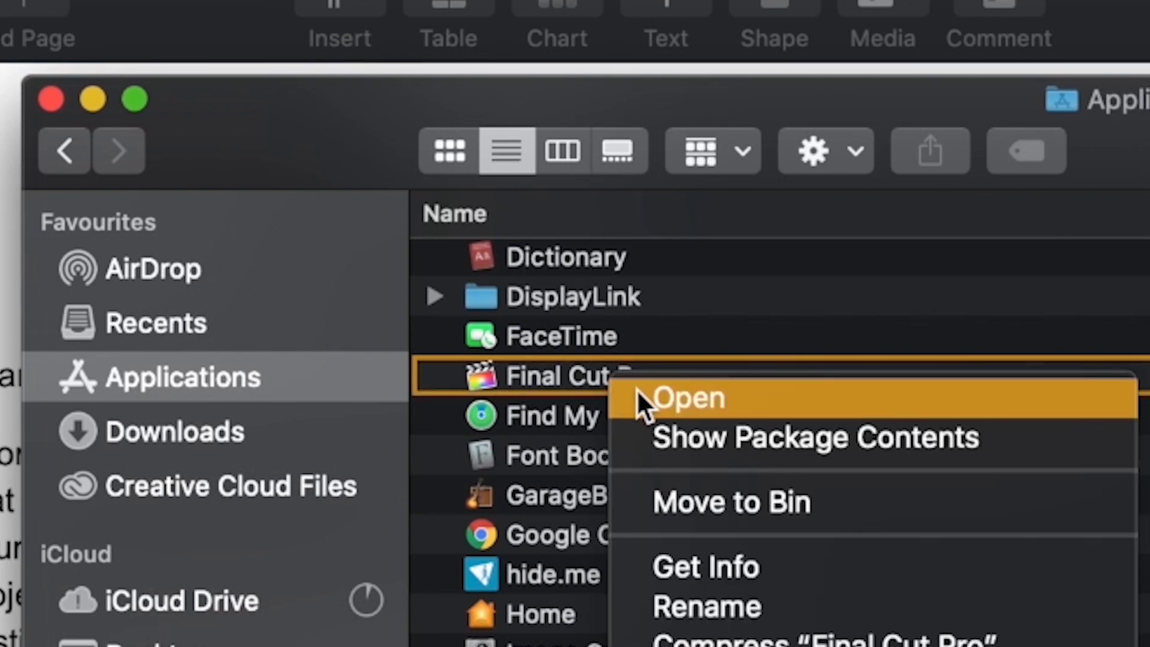
click(703, 435)
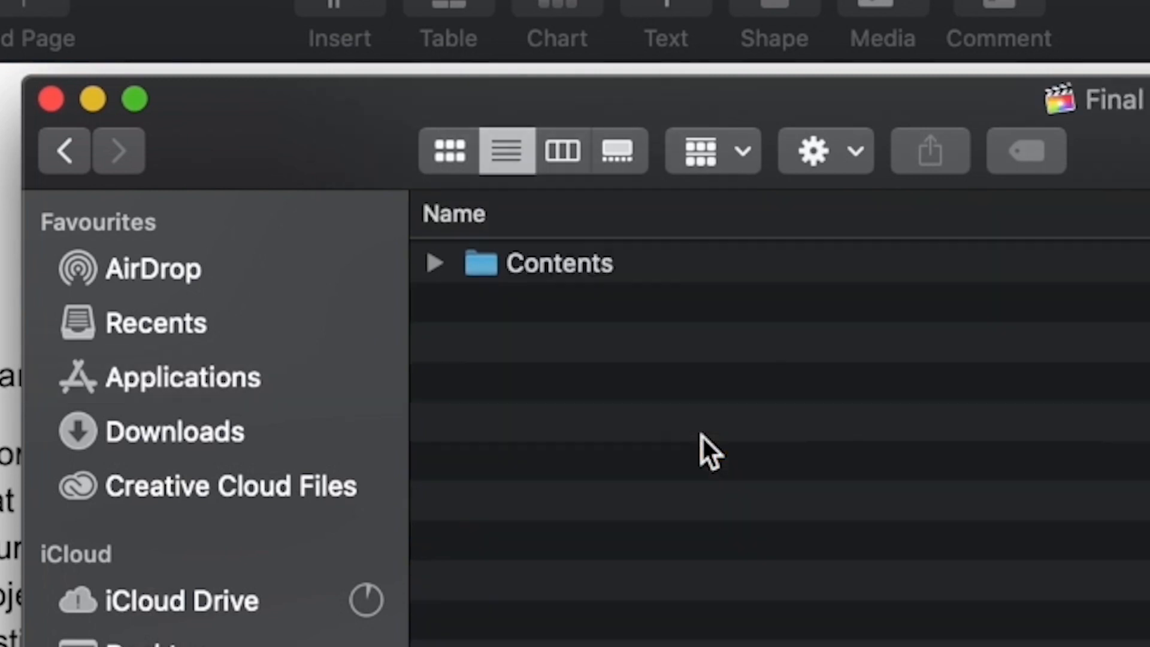
double_click(587, 269)
Reposition the Finder window and navigate through PlugIns and MediaProviders into the MotionEffect.fxp folder
drag(591, 88, 1149, 90)
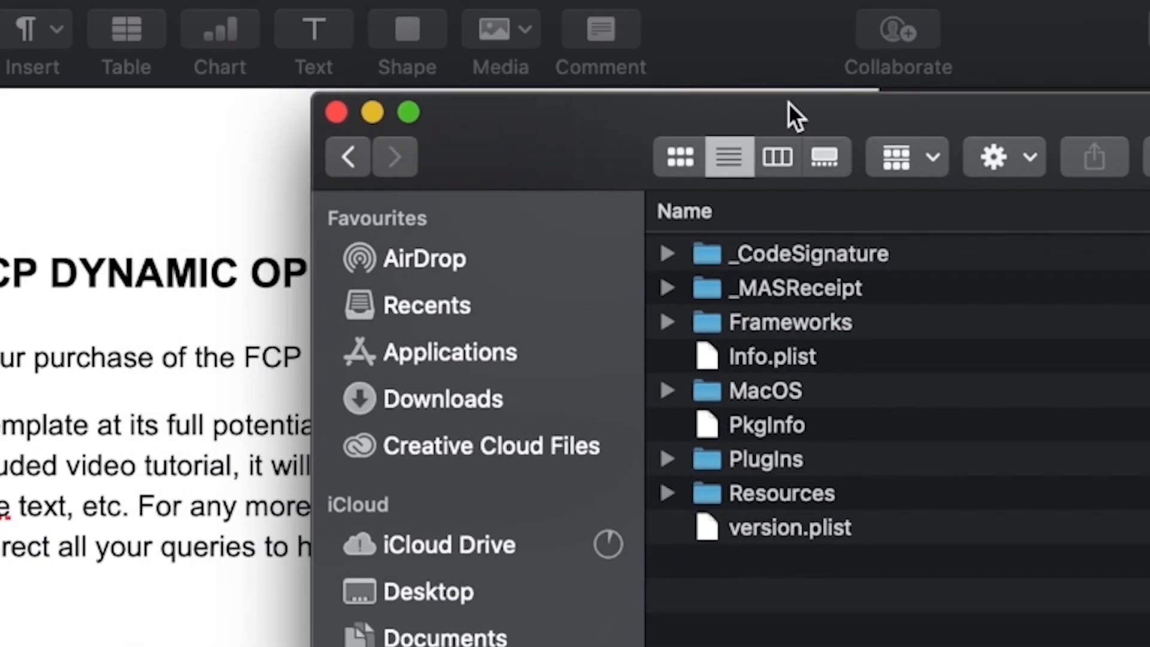
drag(788, 102, 504, 100)
double_click(461, 464)
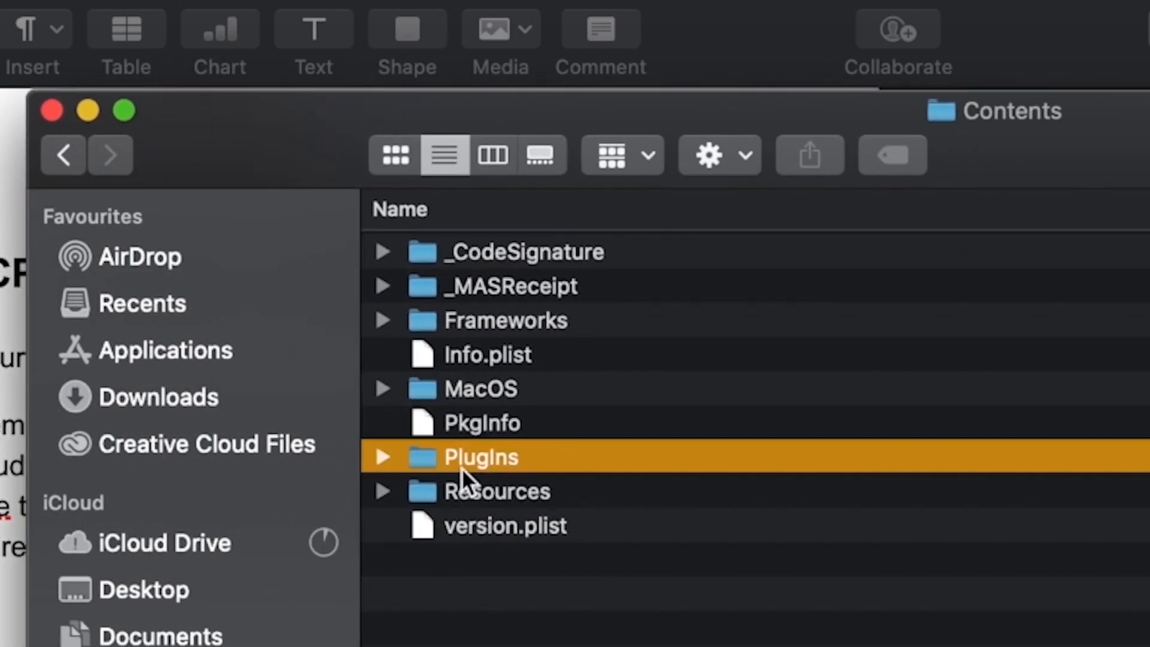
double_click(562, 465)
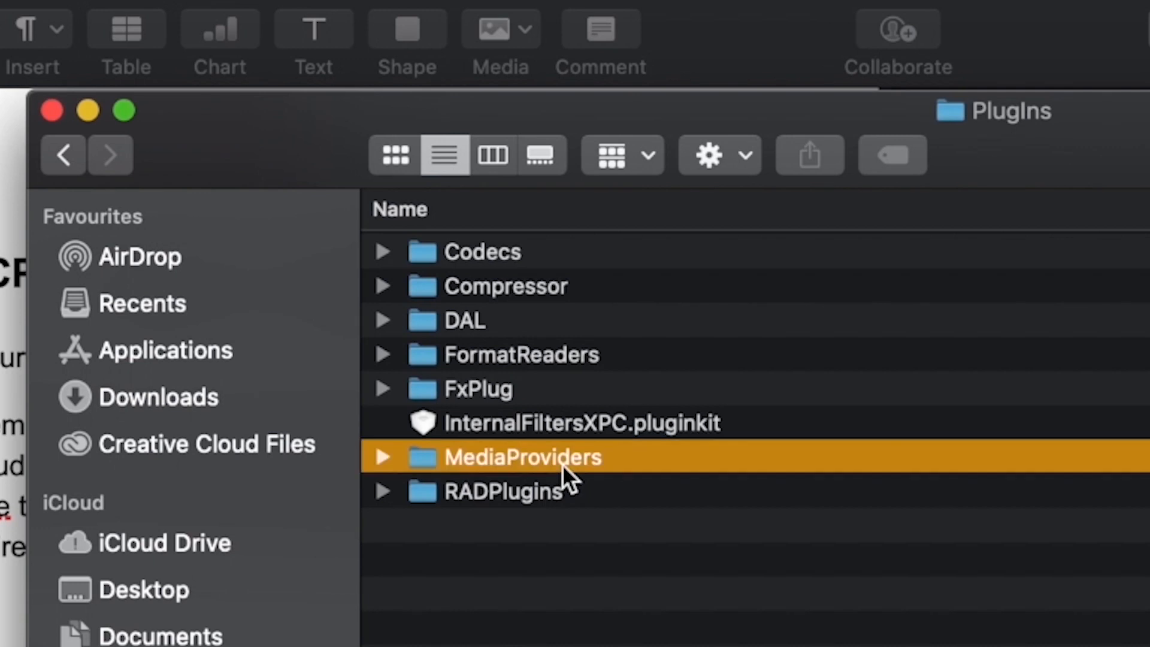
double_click(520, 250)
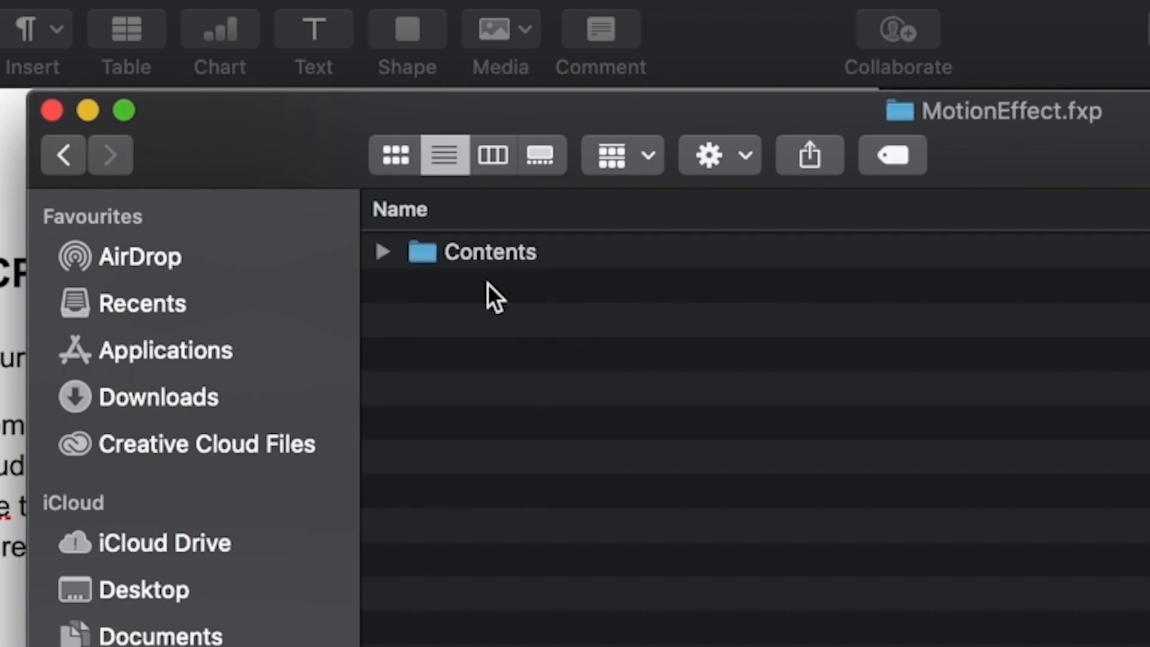
Navigate to Contents/Resources/Templates/Titles inside MotionEffect.fxp and select the FCP Dynamic Opener folder there
double_click(476, 245)
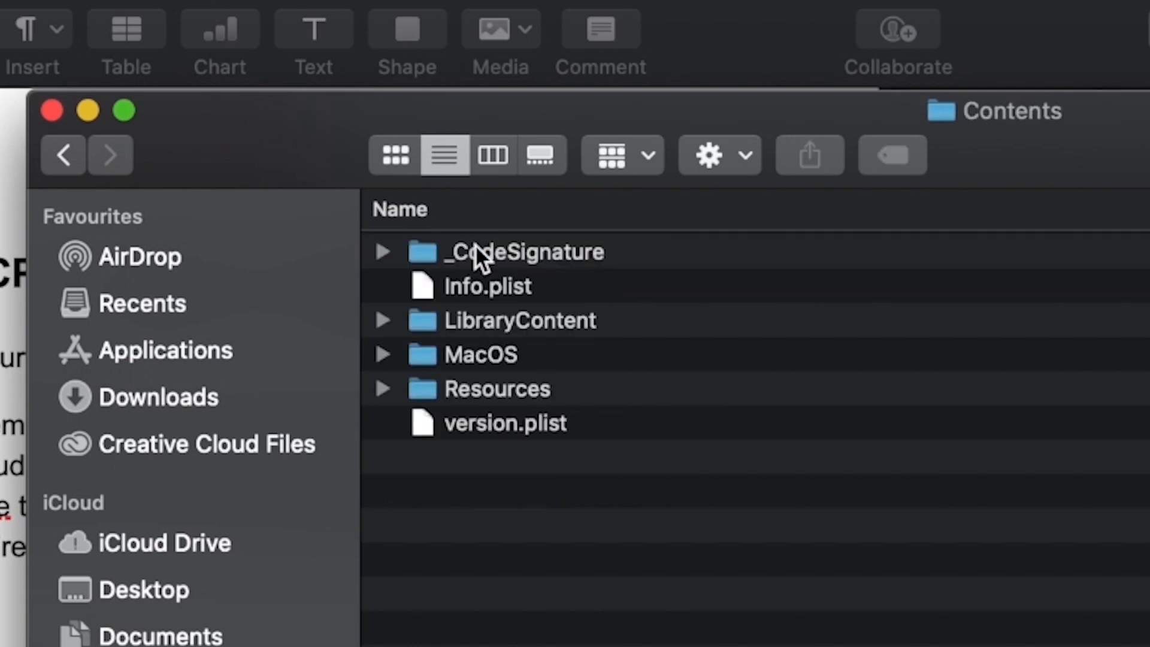
double_click(498, 394)
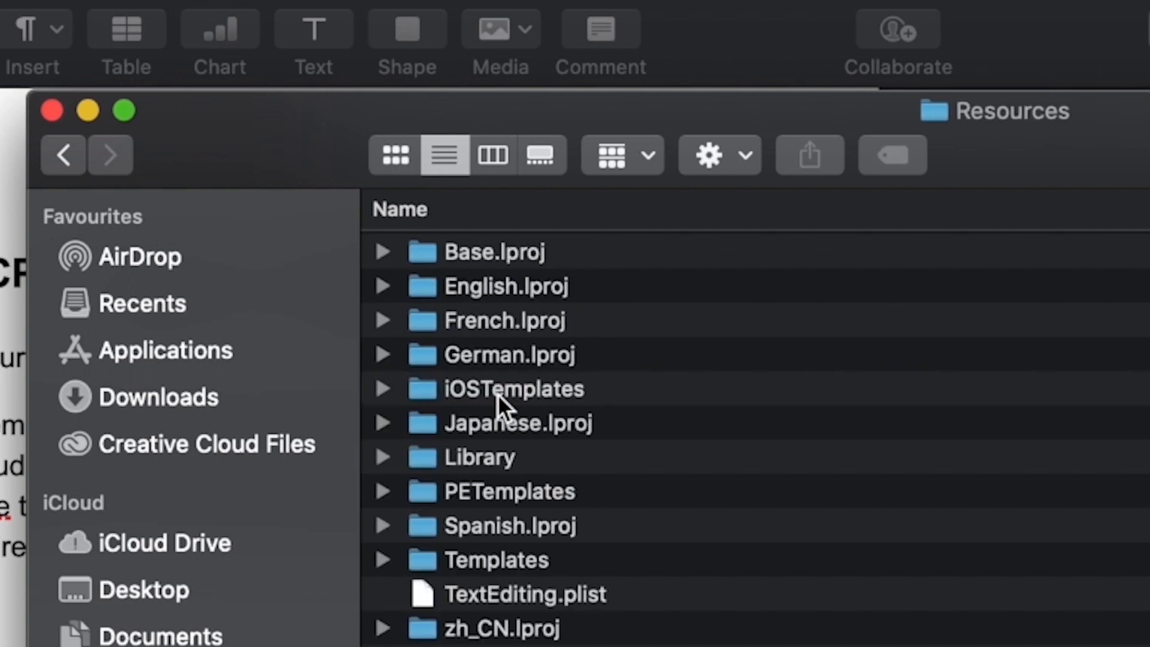
double_click(548, 559)
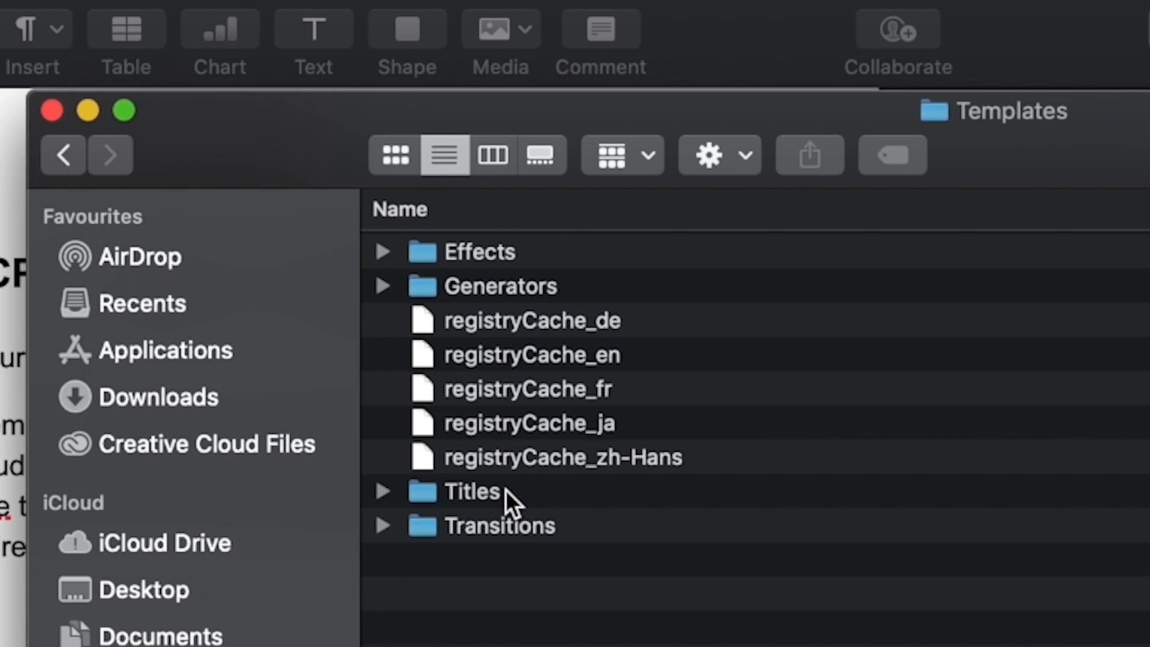
double_click(505, 490)
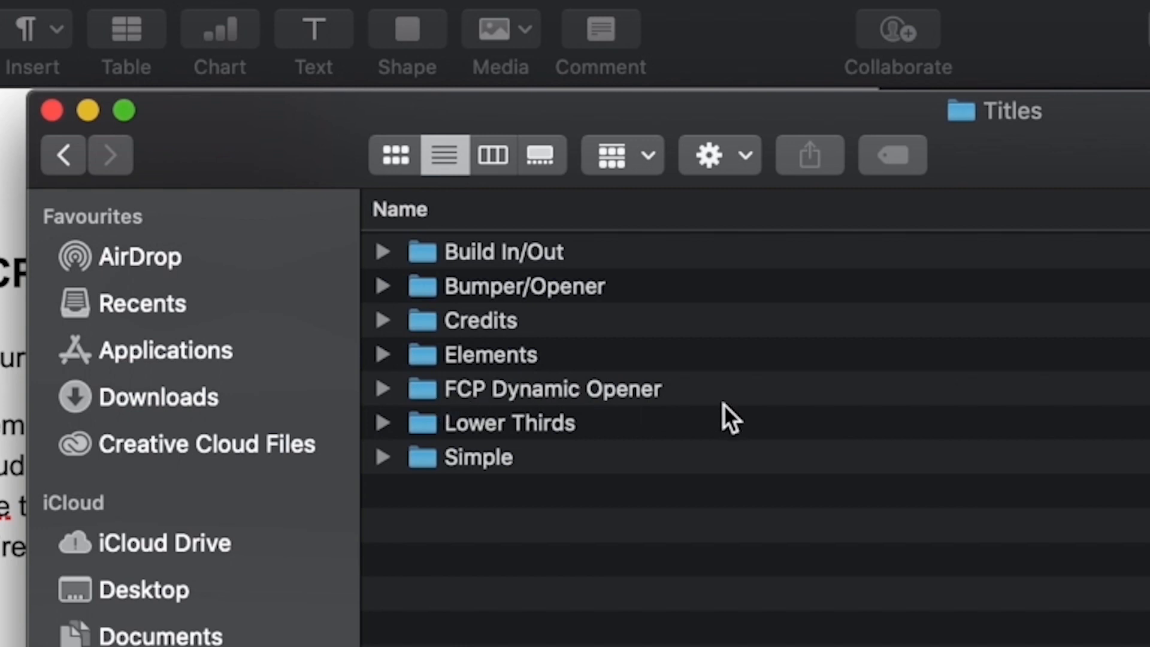
click(739, 396)
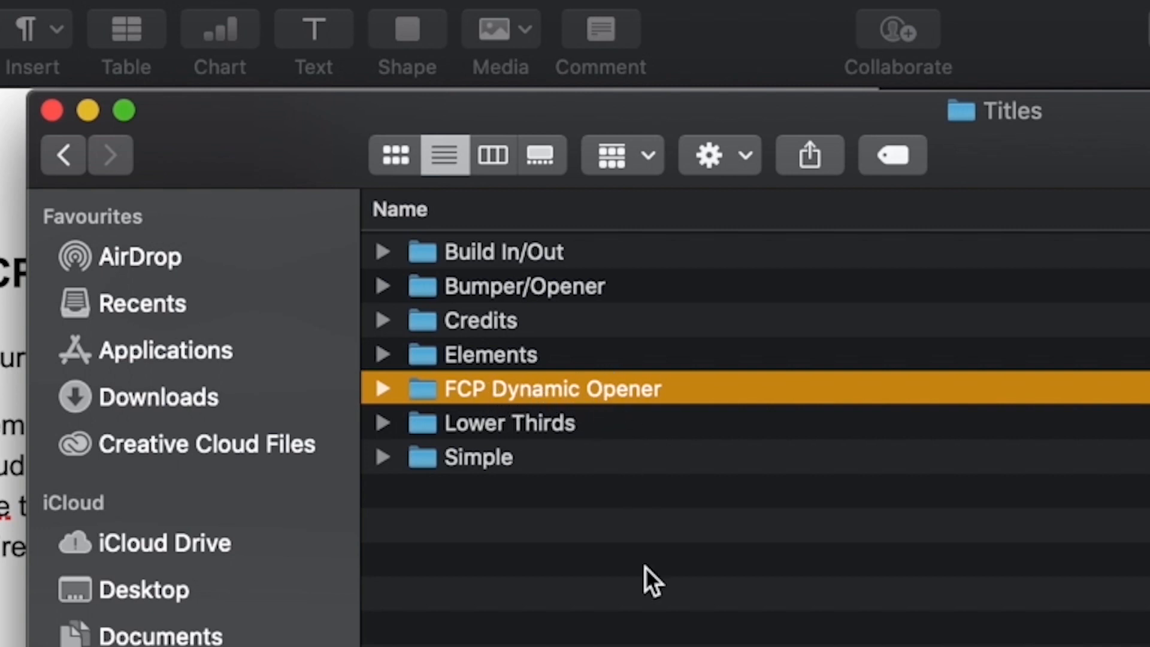
Switch to Final Cut Pro and select the "yout…torial" event in the library sidebar
click(918, 624)
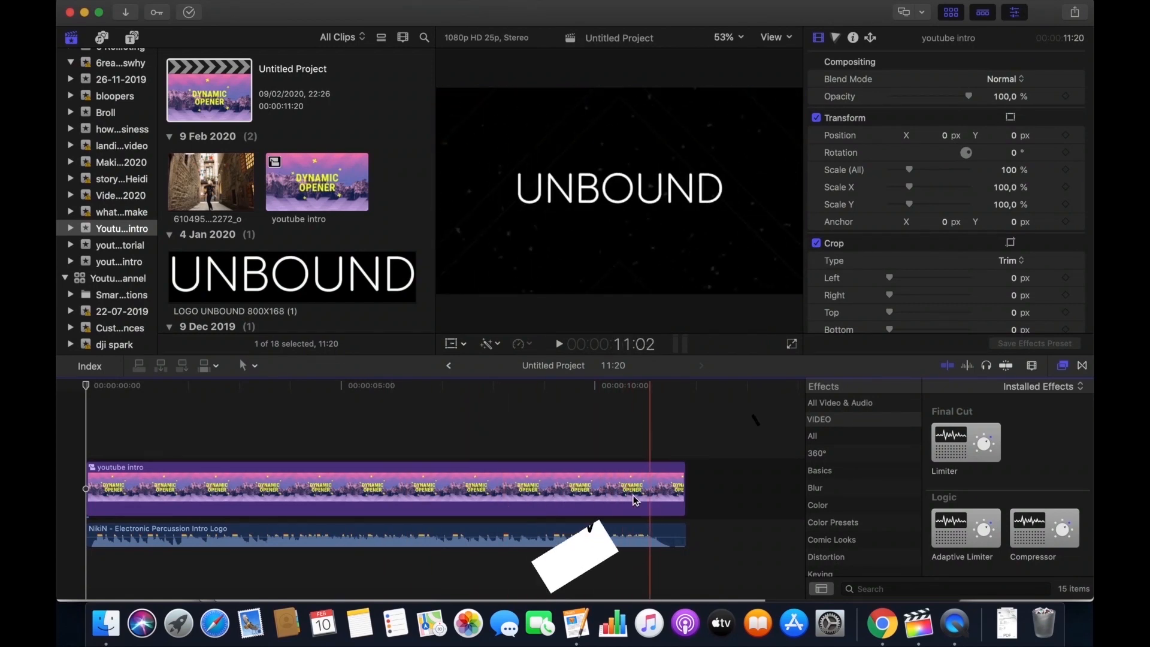
click(119, 245)
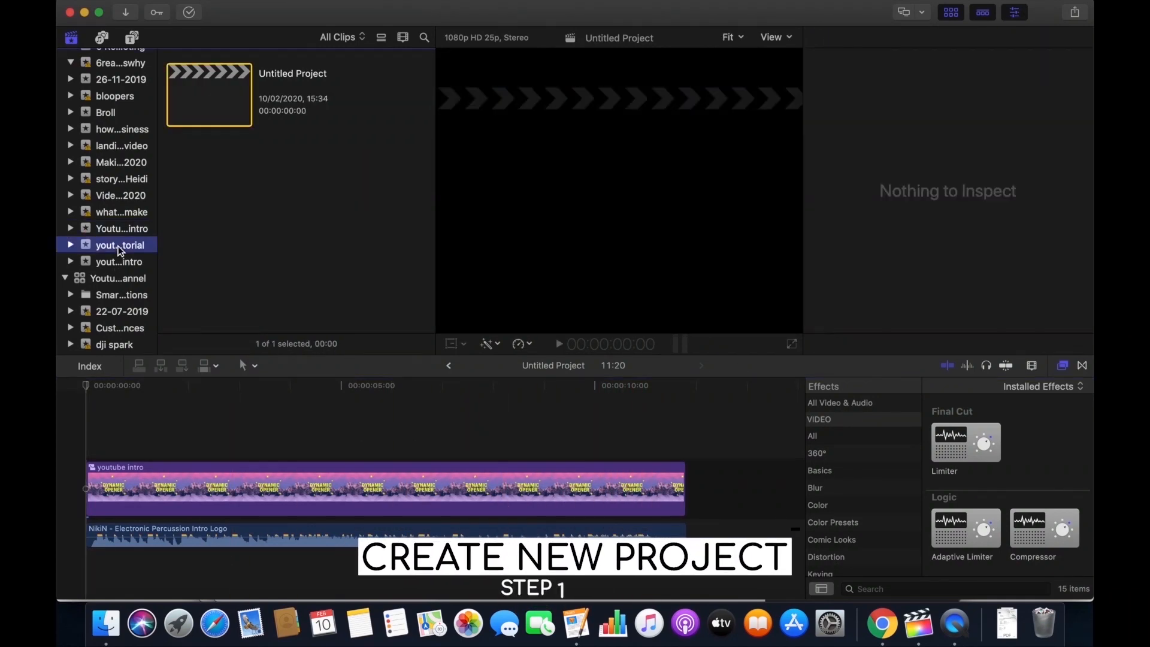
Open the empty Untitled Project and add the FCP Dynamic Opener title at the start of its timeline
double_click(219, 106)
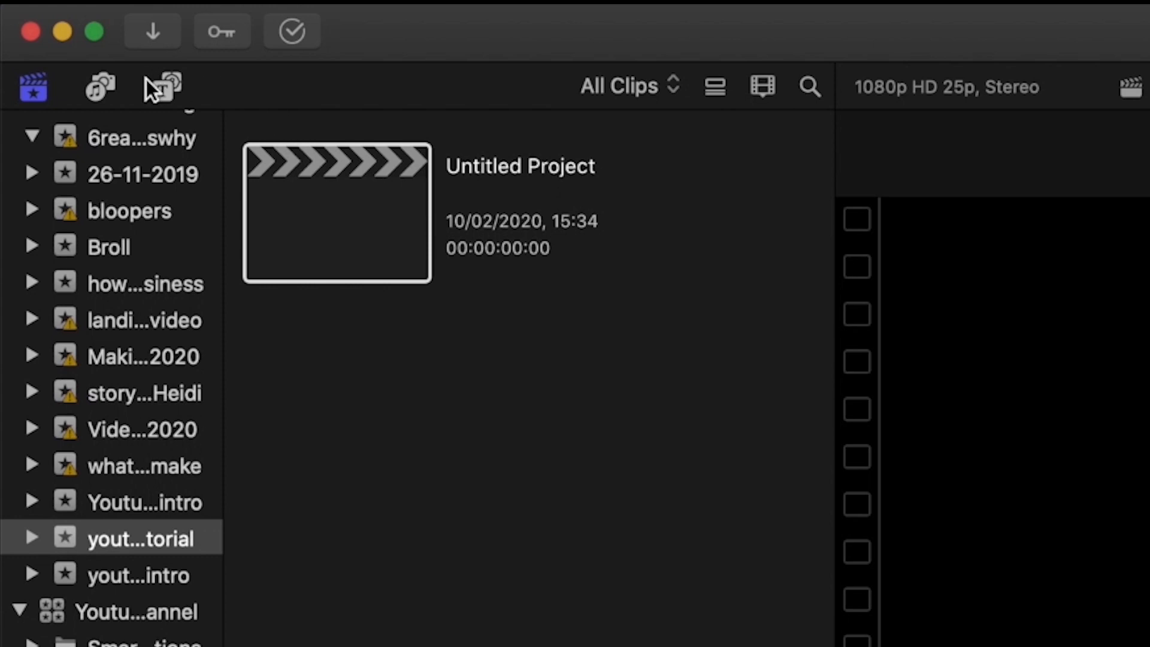
click(168, 87)
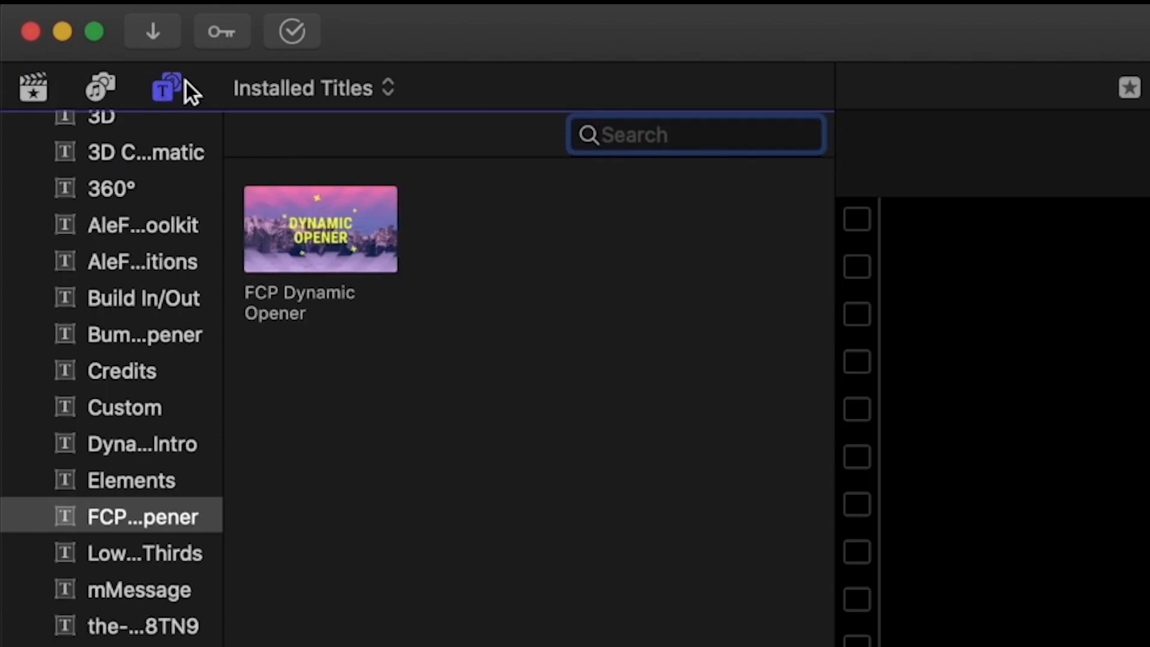
scroll(118, 232, up, 2)
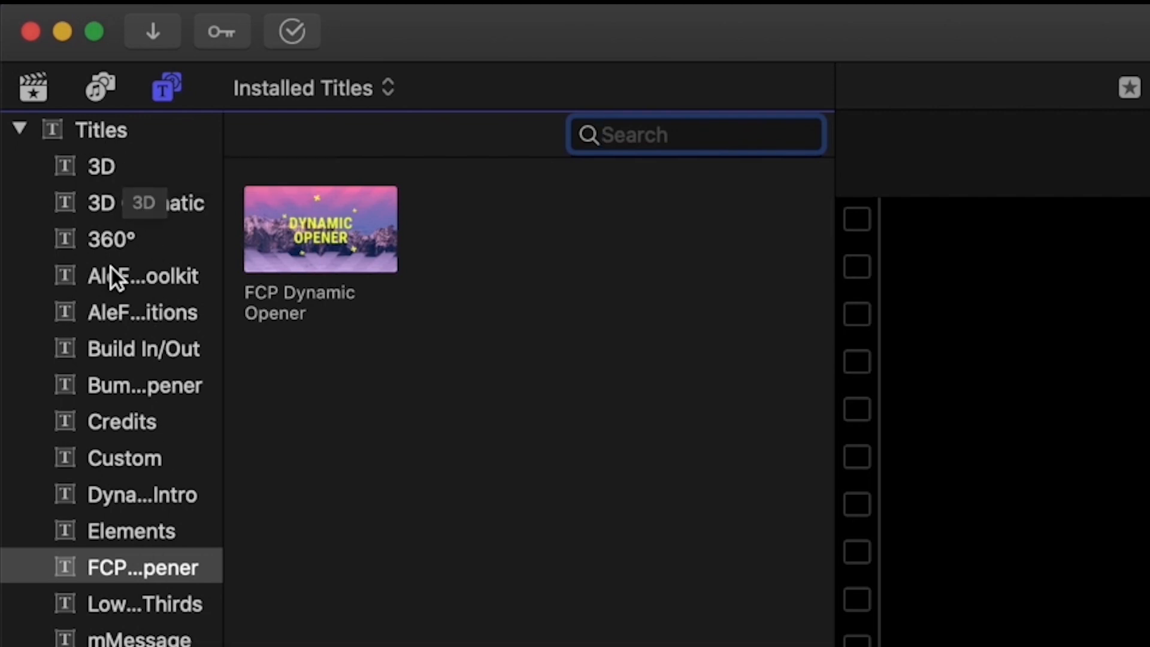
click(146, 569)
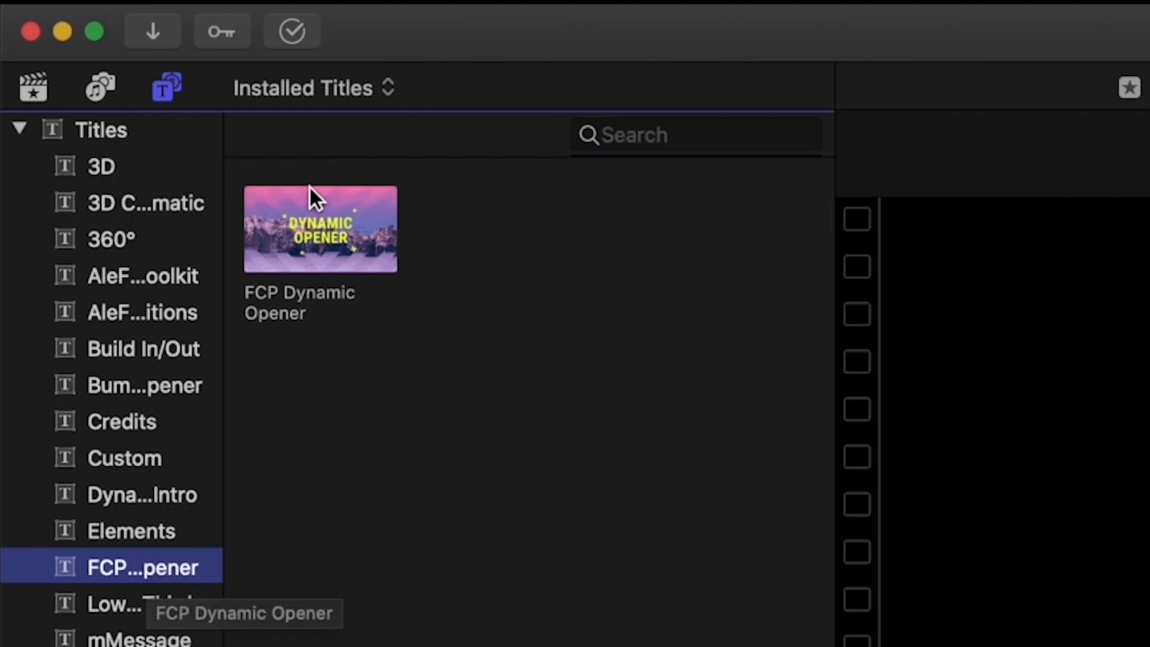
drag(316, 217, 96, 483)
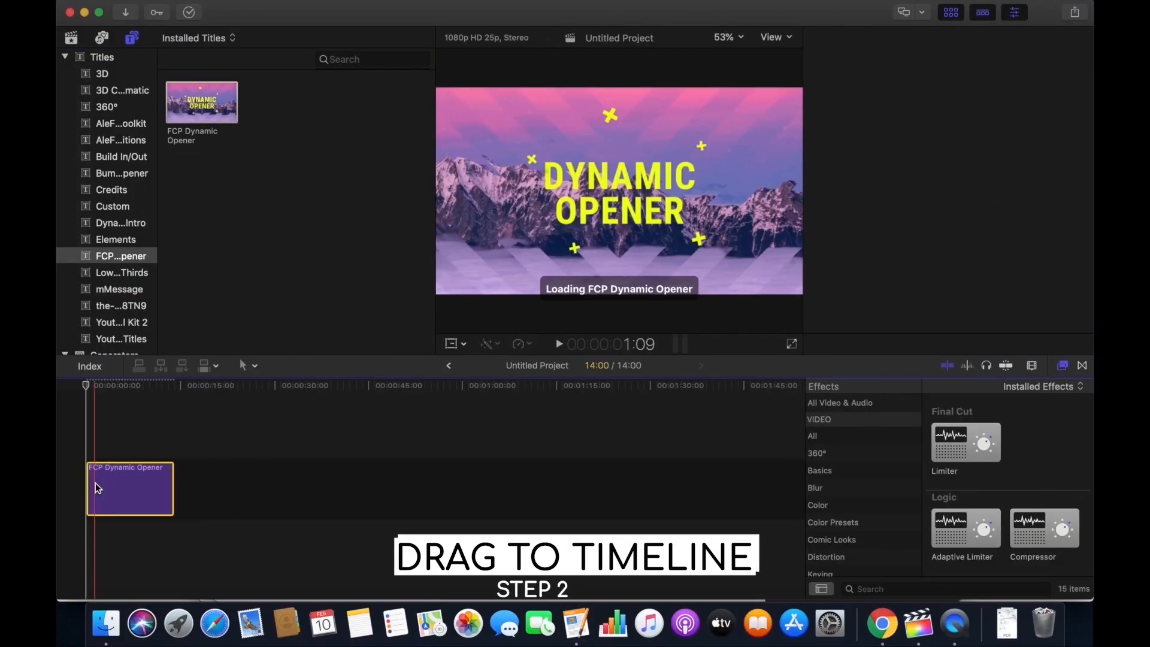
Return to the library browser, start a media import and browse to the Desktop folder
click(71, 40)
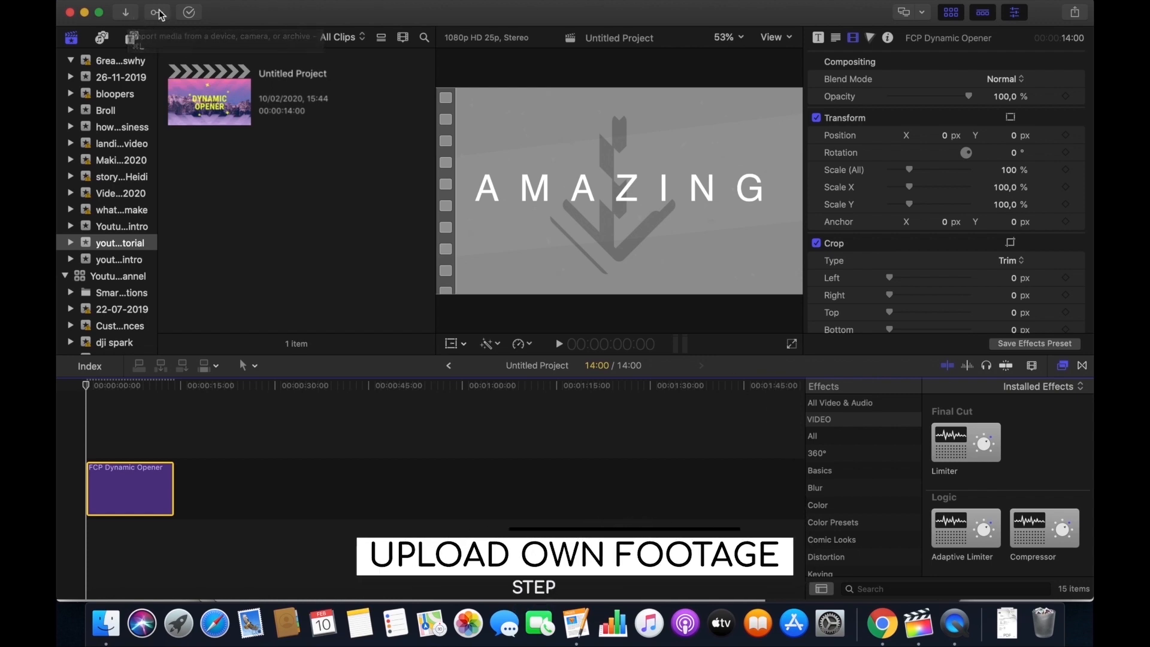
mouse_move(178, 8)
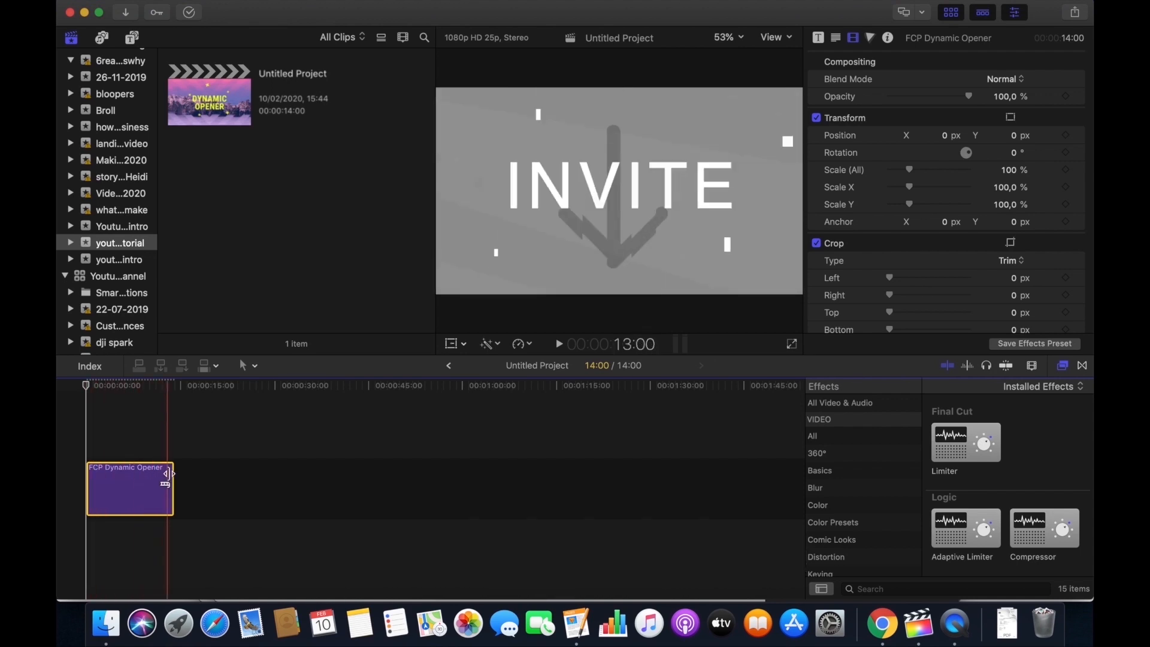
click(180, 4)
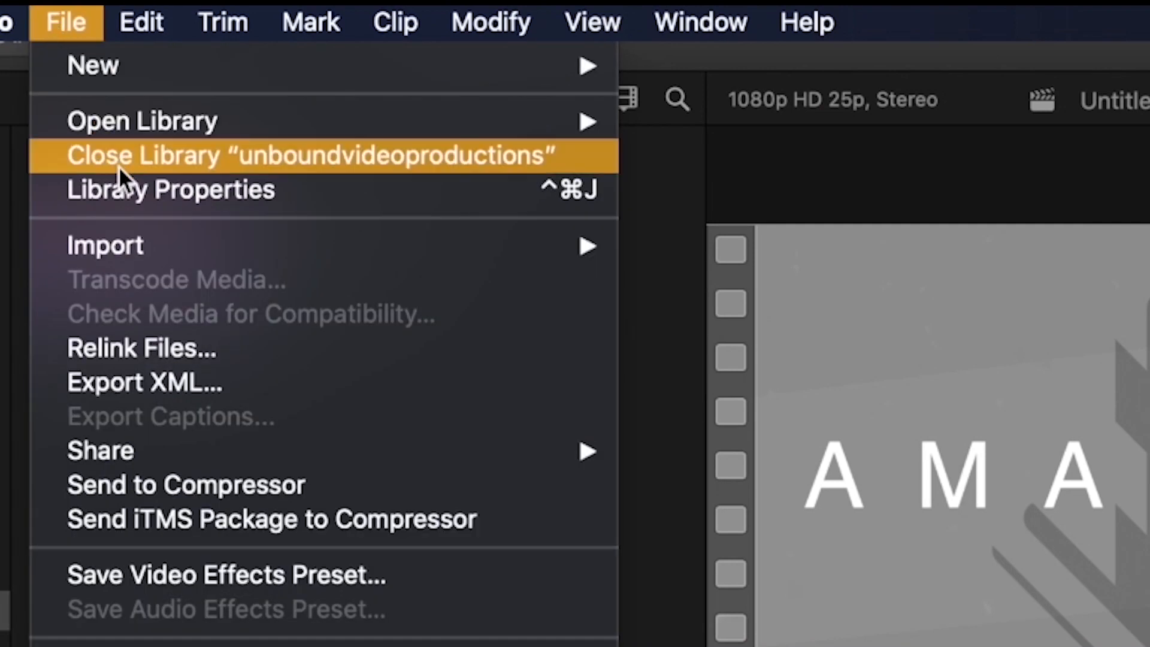
mouse_move(135, 248)
click(777, 242)
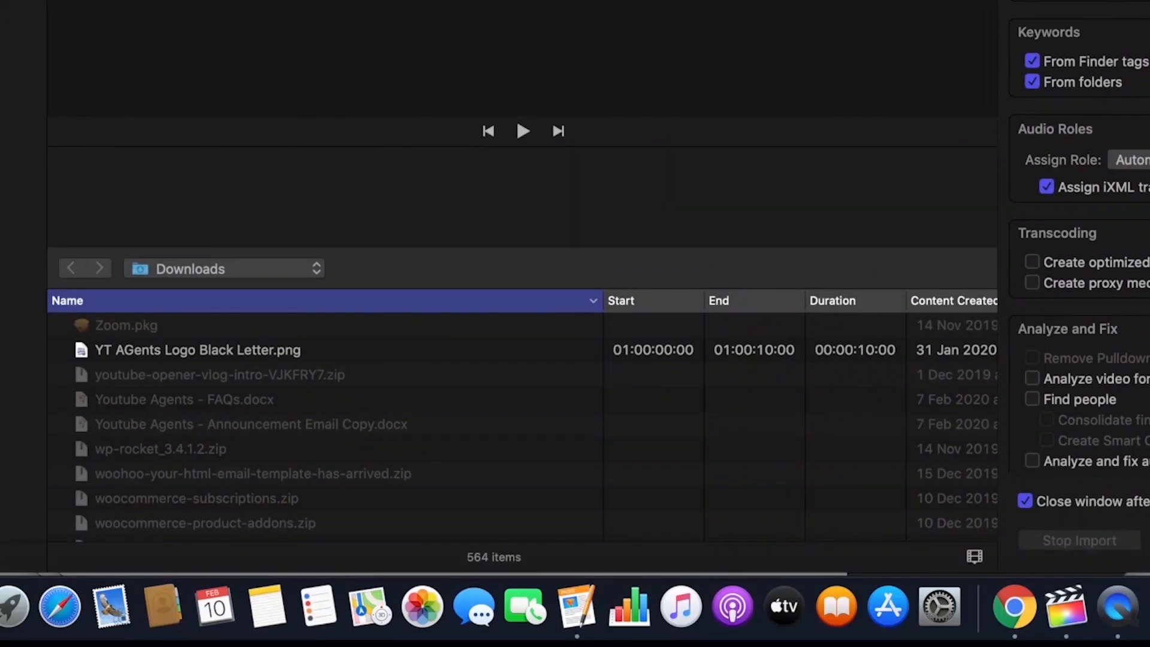
click(3, 3)
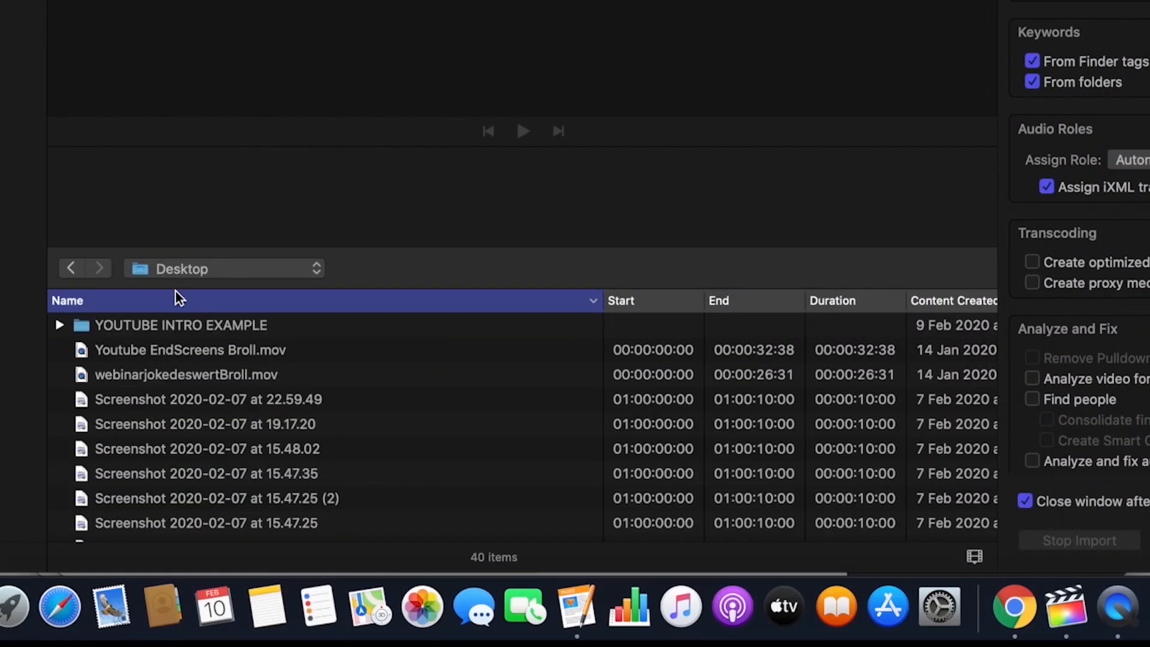
Import all the files in the YOUTUBE INTRO EXAMPLE folder, from the NikiN mp3 through DSC_6447.jpg
double_click(196, 327)
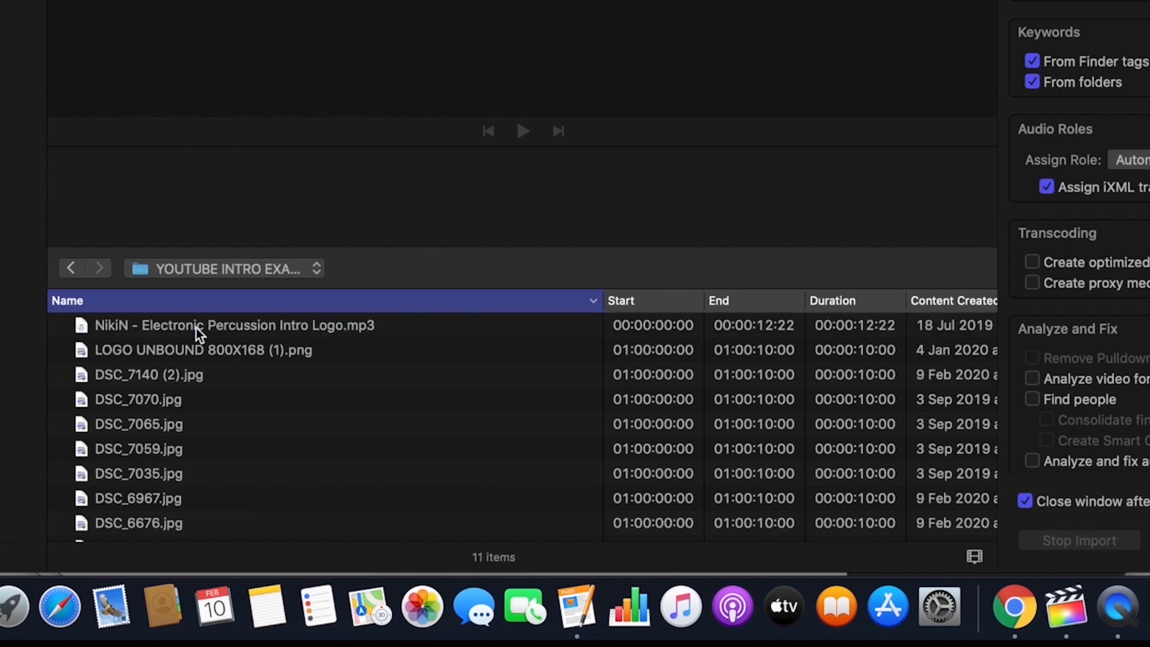
click(197, 329)
scroll(200, 414, down, 3)
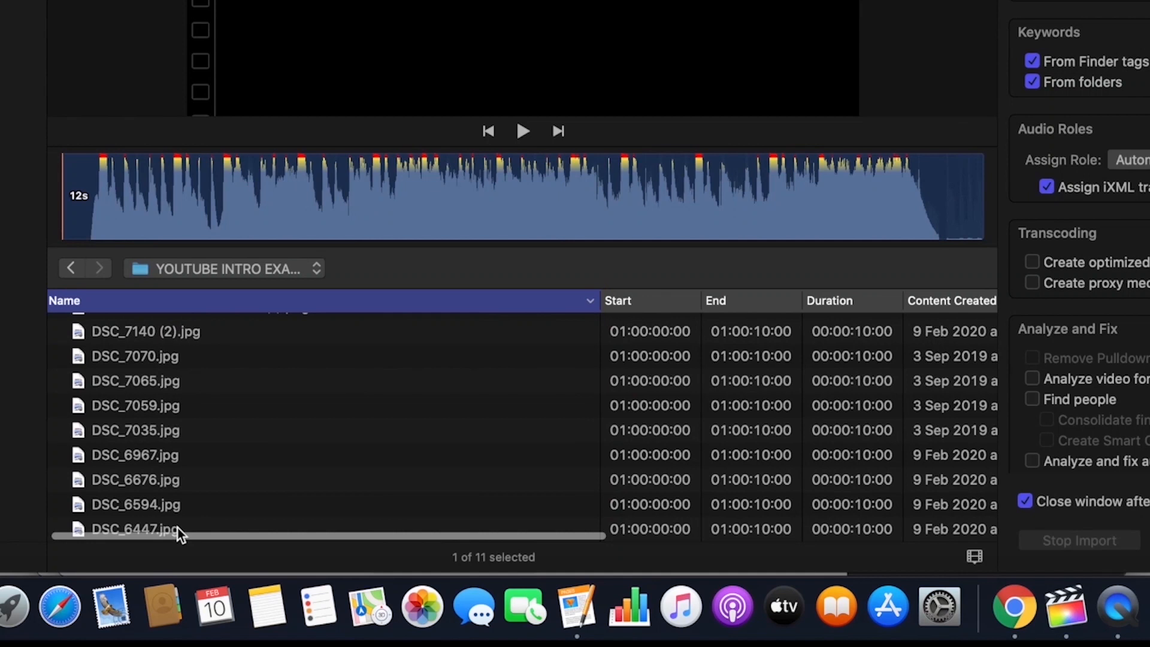
shift+click(171, 529)
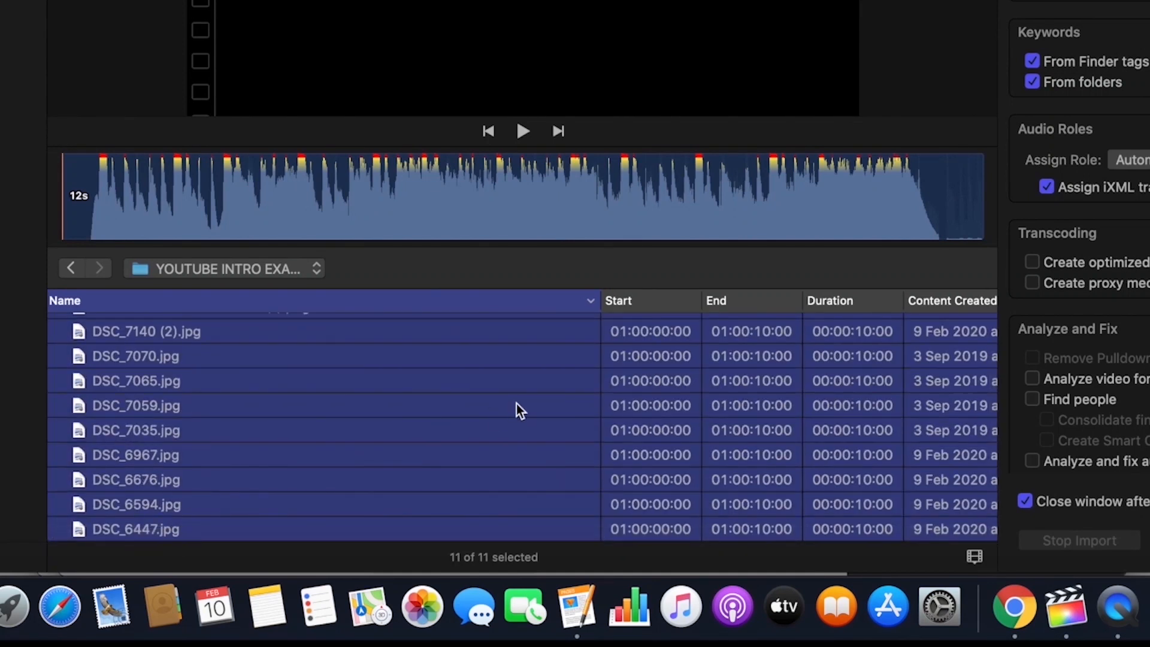
scroll(280, 401, down, 1)
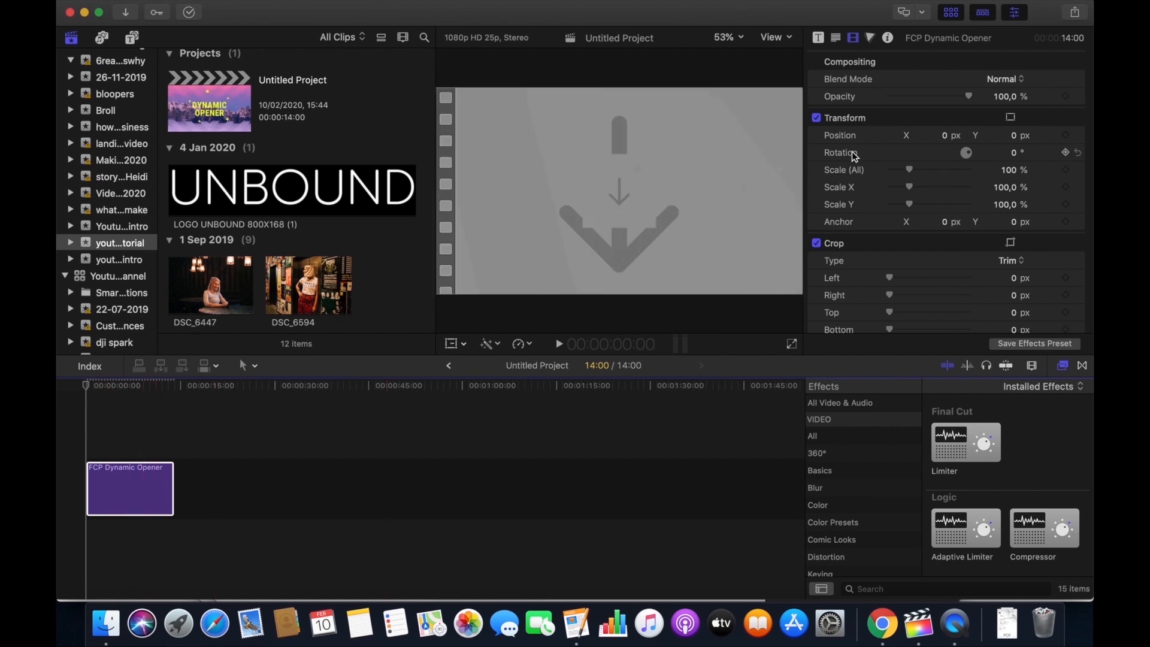
Show the opener's published title parameters and set its first text to MARKETING
click(818, 38)
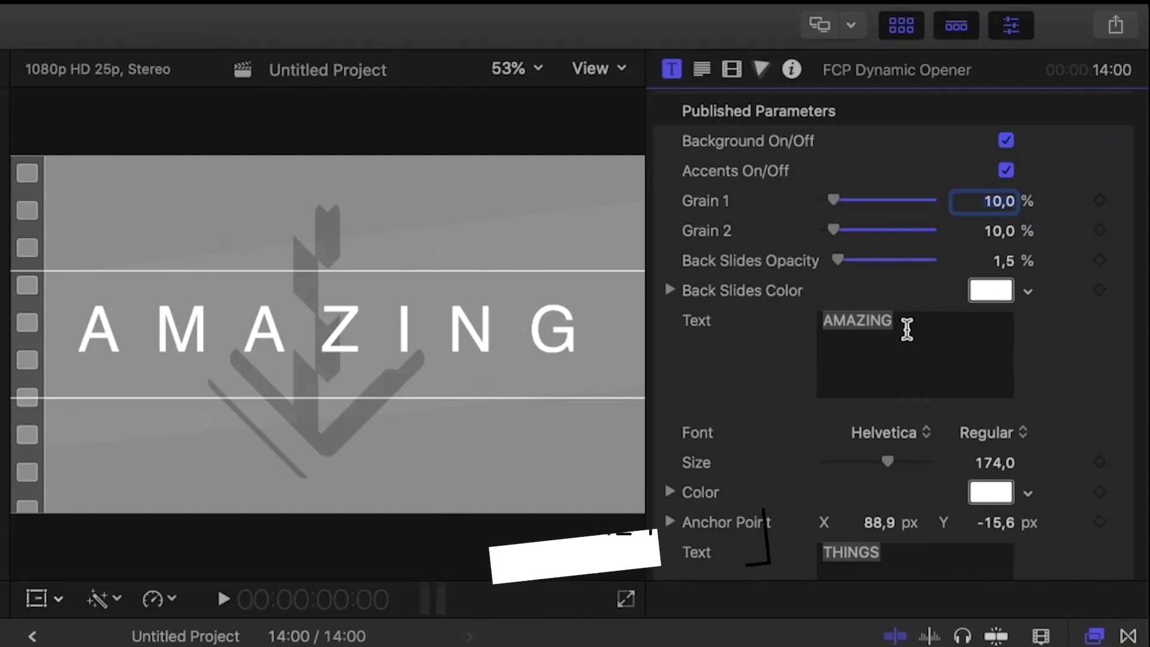
click(953, 187)
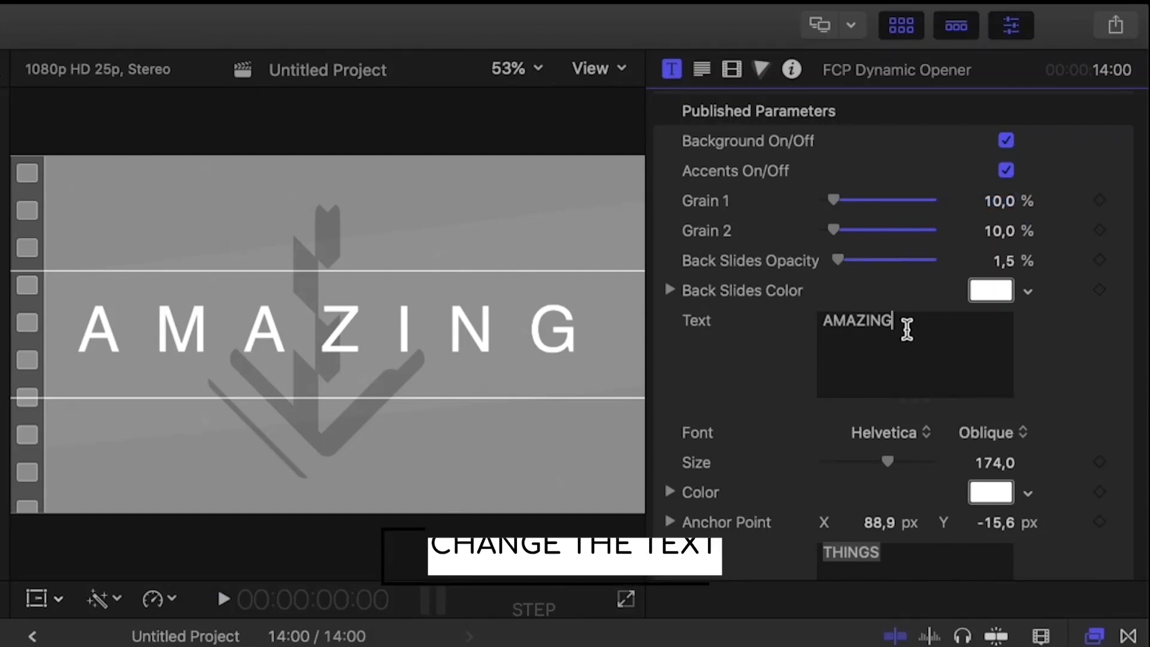
drag(909, 326, 816, 323)
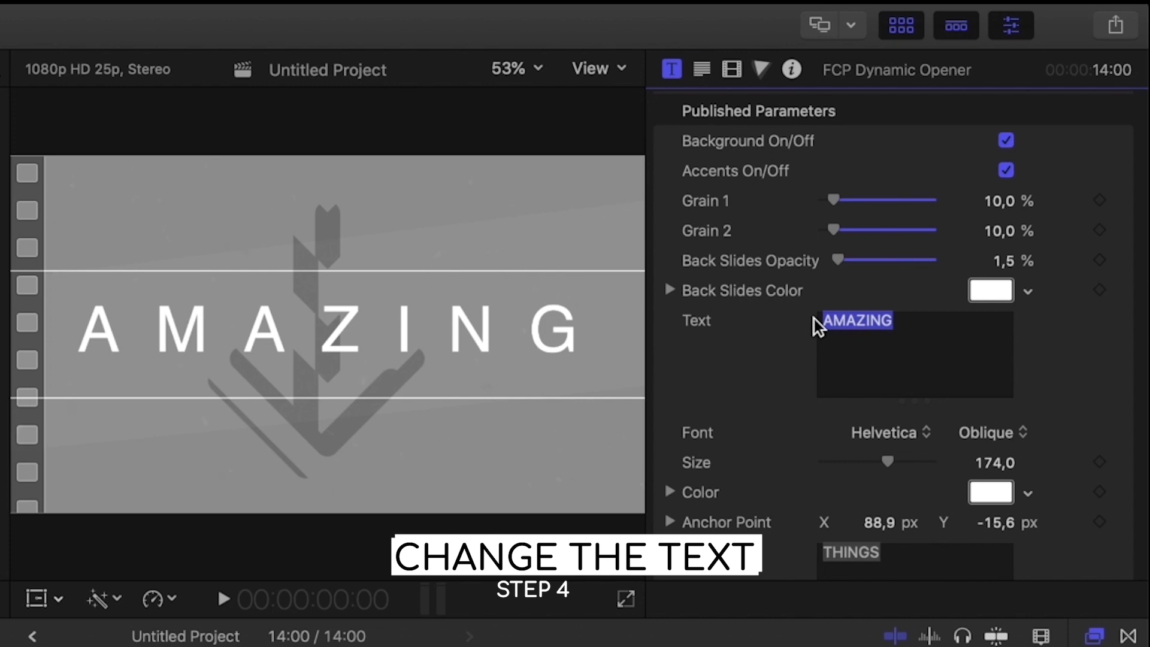
text(MARKETING)
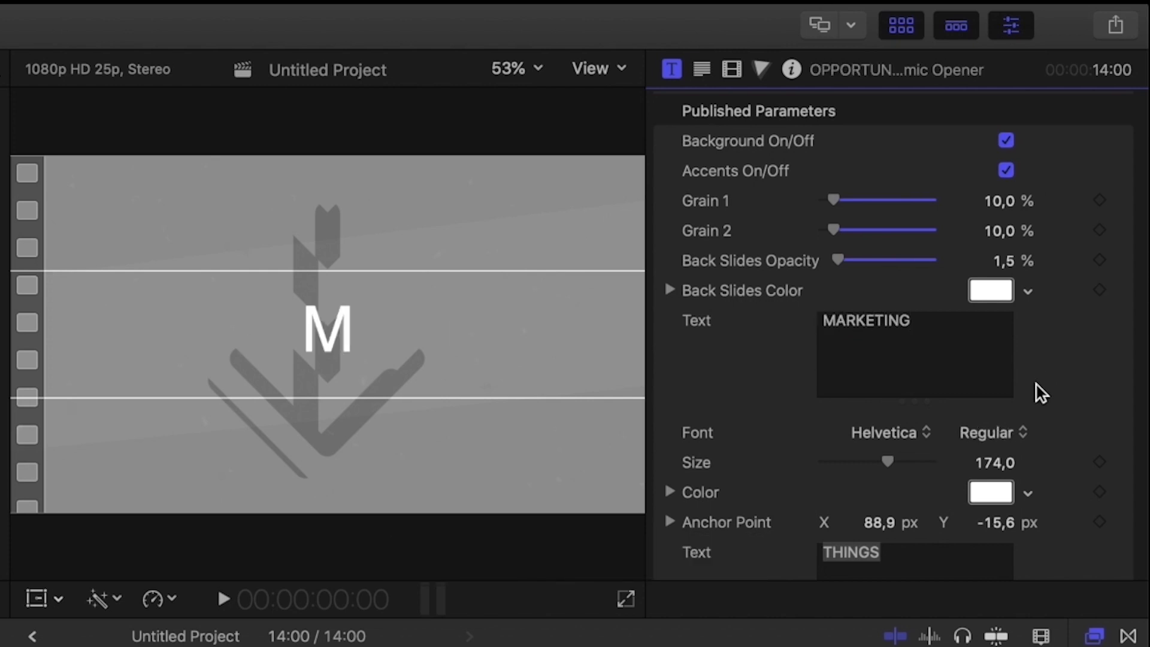
Set the opener's second text to BUSINESS and its third text to MINDSET
scroll(1040, 389, down, 3)
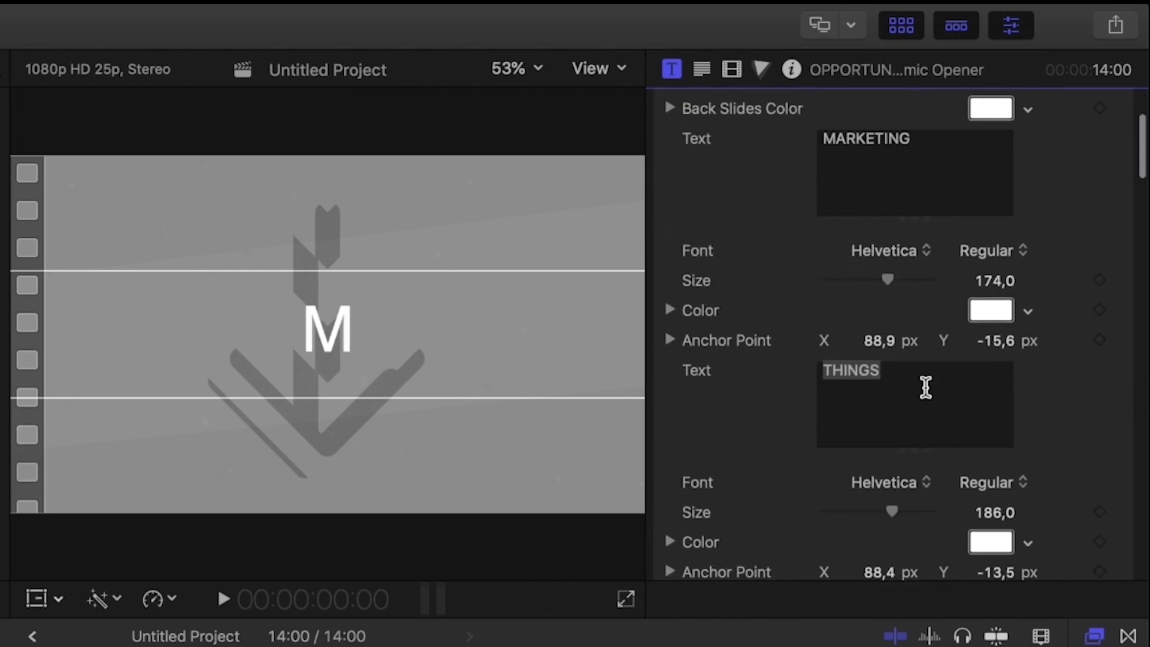
drag(917, 378, 823, 371)
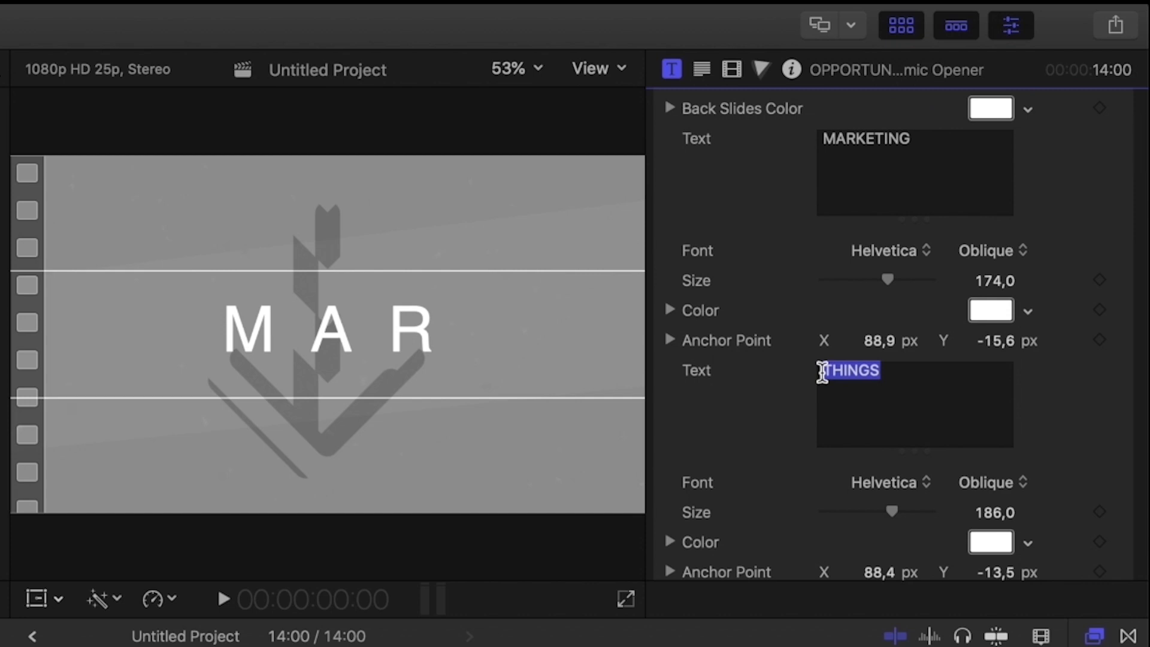
text(BUSINESS)
scroll(865, 380, down, 2)
scroll(1051, 394, down, 5)
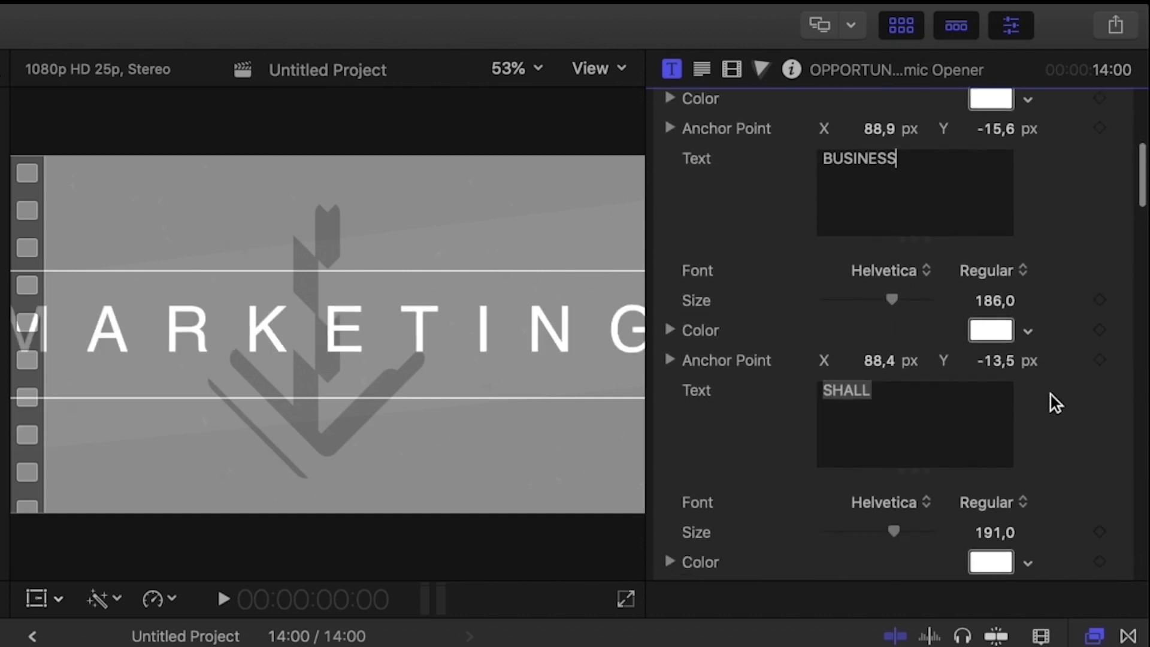
scroll(1051, 394, down, 1)
drag(886, 377, 820, 372)
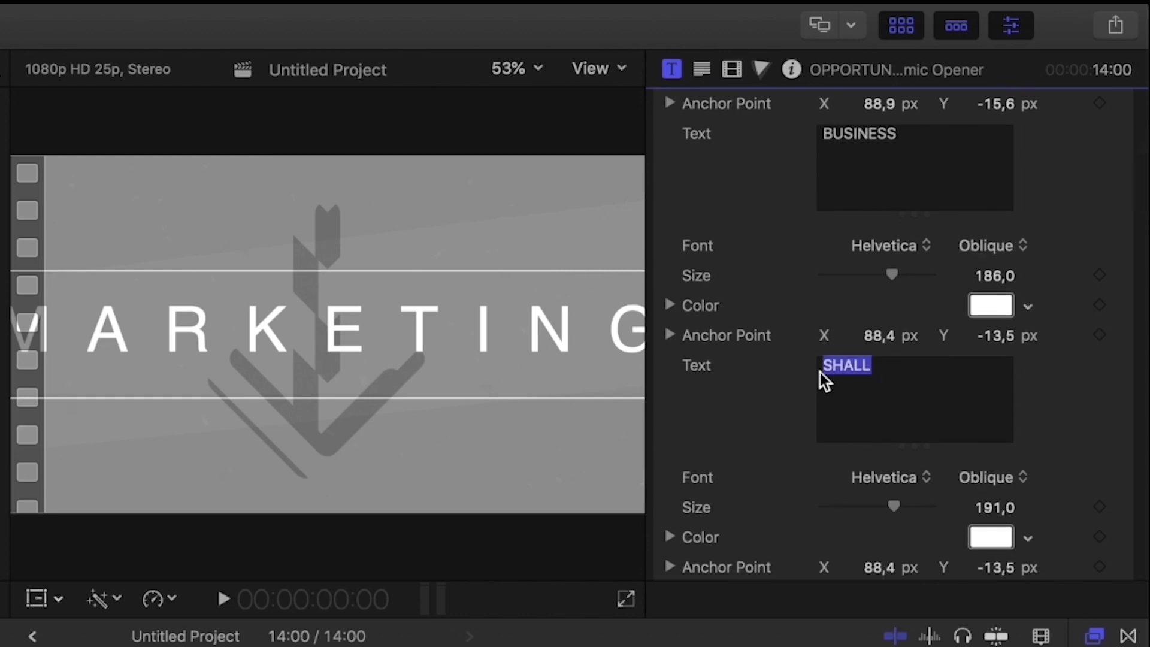
text(MINDSET)
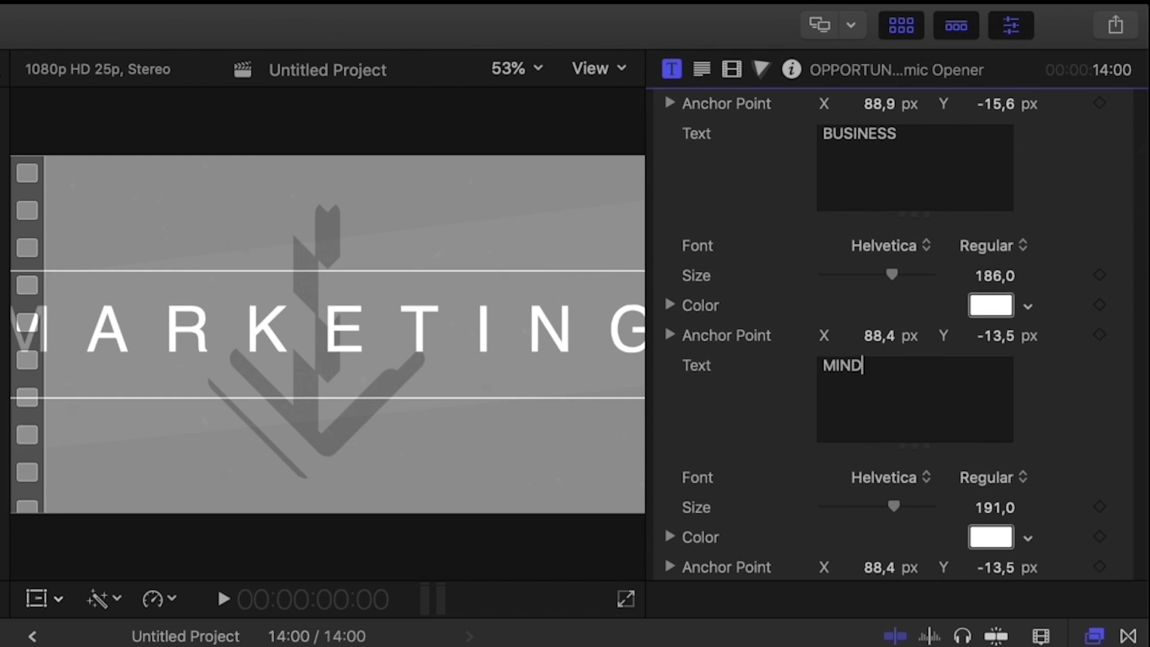
Set the opener's fourth text to TIPS and its fifth text to TRICKS
scroll(1041, 422, down, 8)
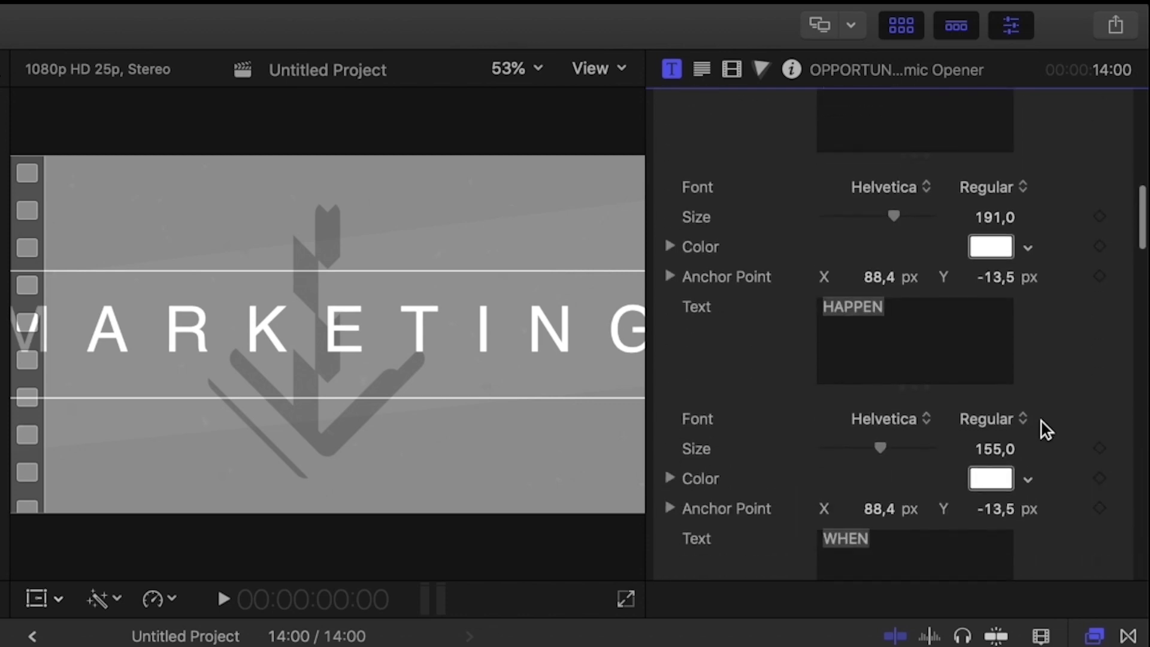
click(916, 306)
drag(916, 297, 818, 296)
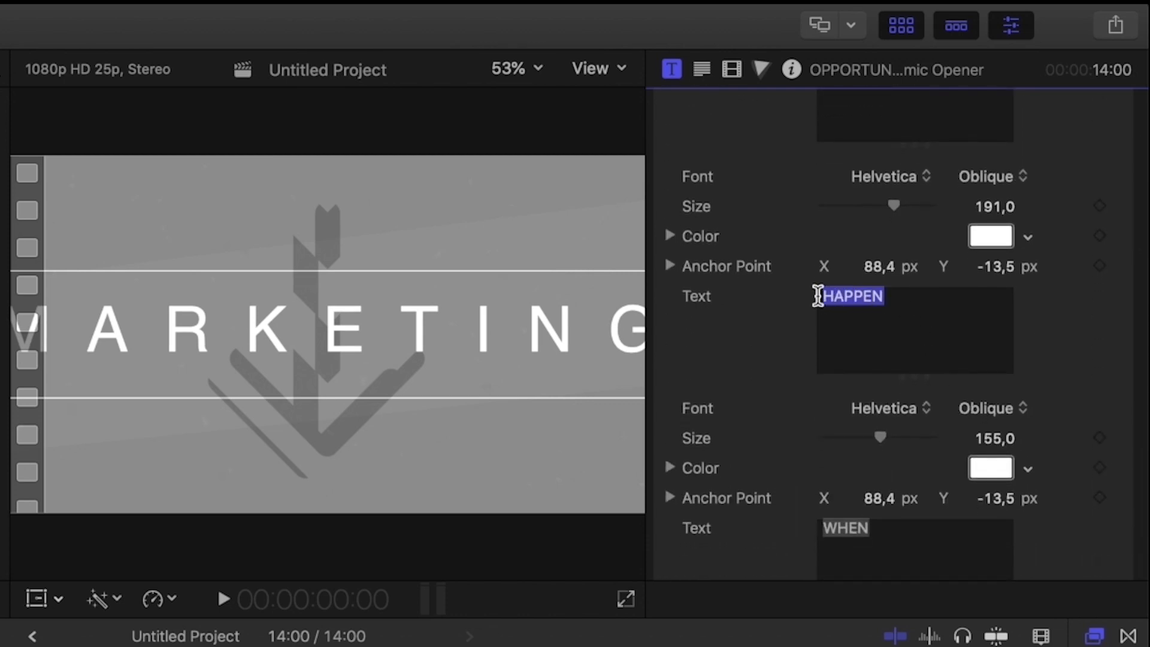
text(TIPS)
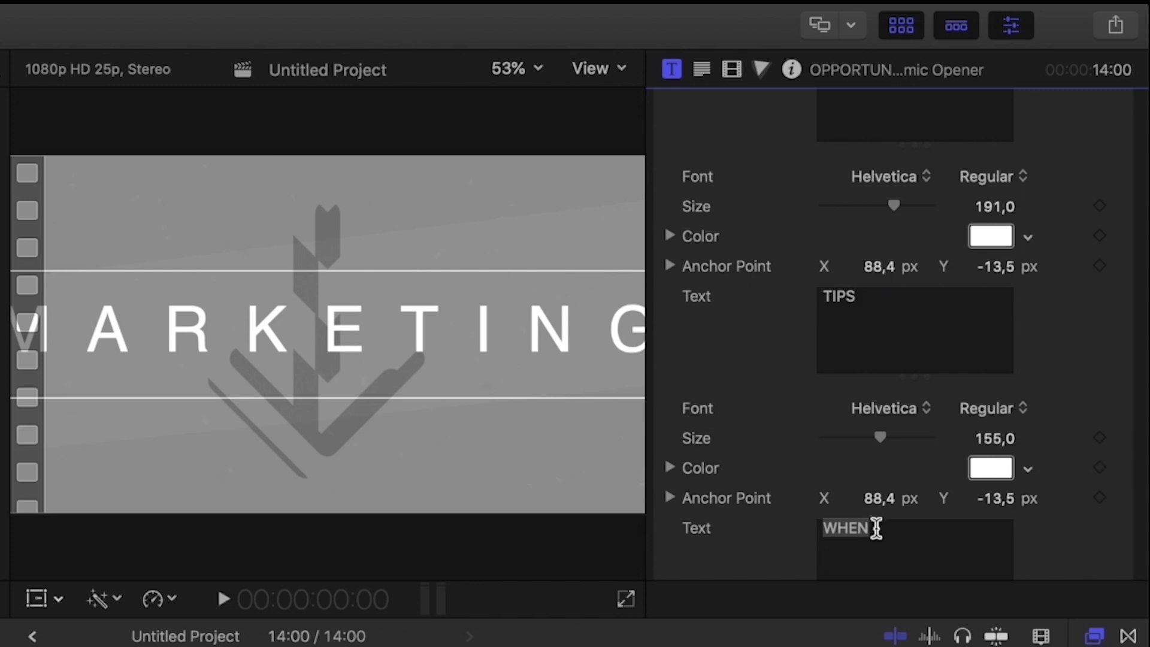
drag(877, 529, 798, 526)
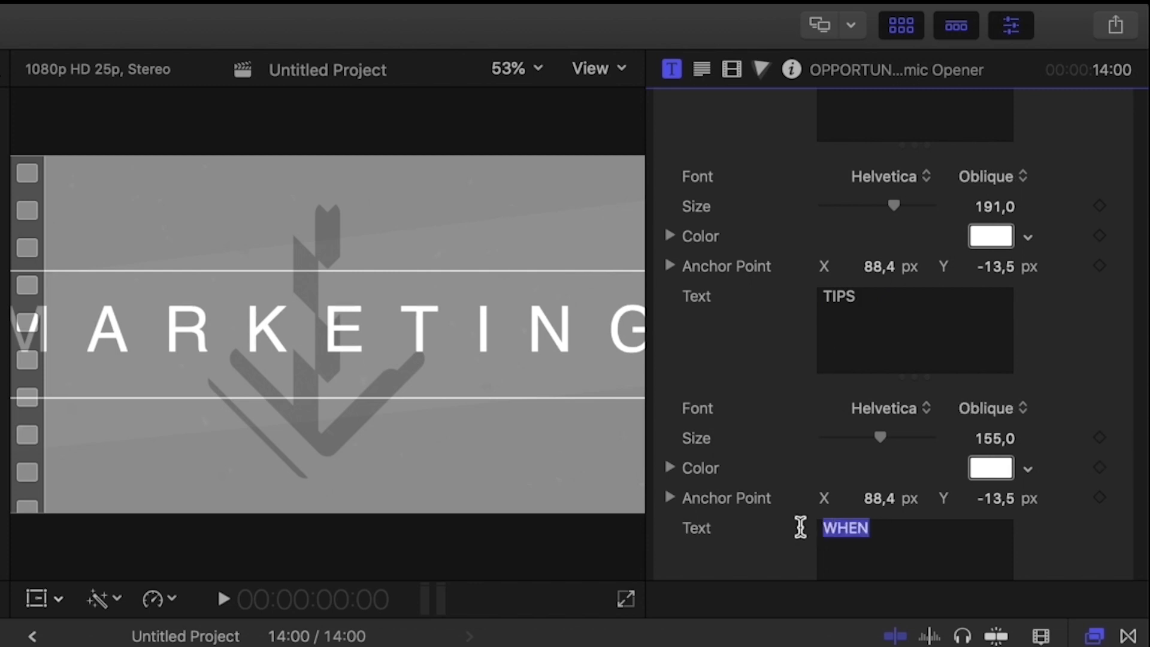
text(TRICKS)
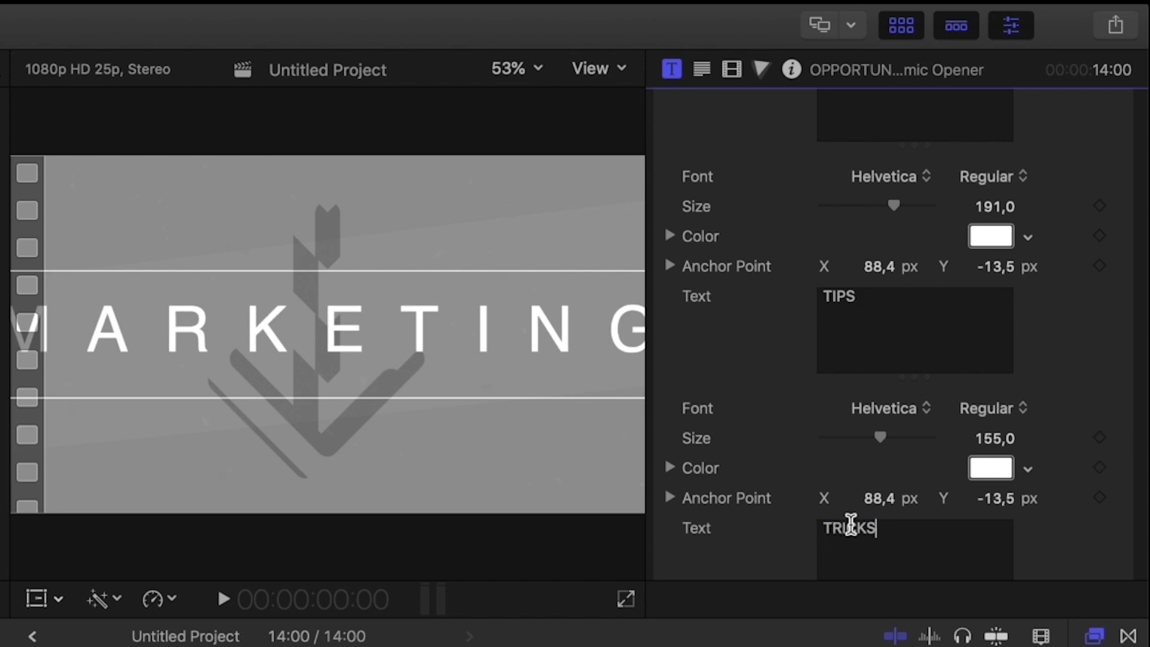
Set the opener's sixth text to TUTORIALS and its seventh text to EVERY
scroll(1079, 555, down, 3)
scroll(1080, 555, down, 5)
drag(872, 369, 825, 367)
text(T)
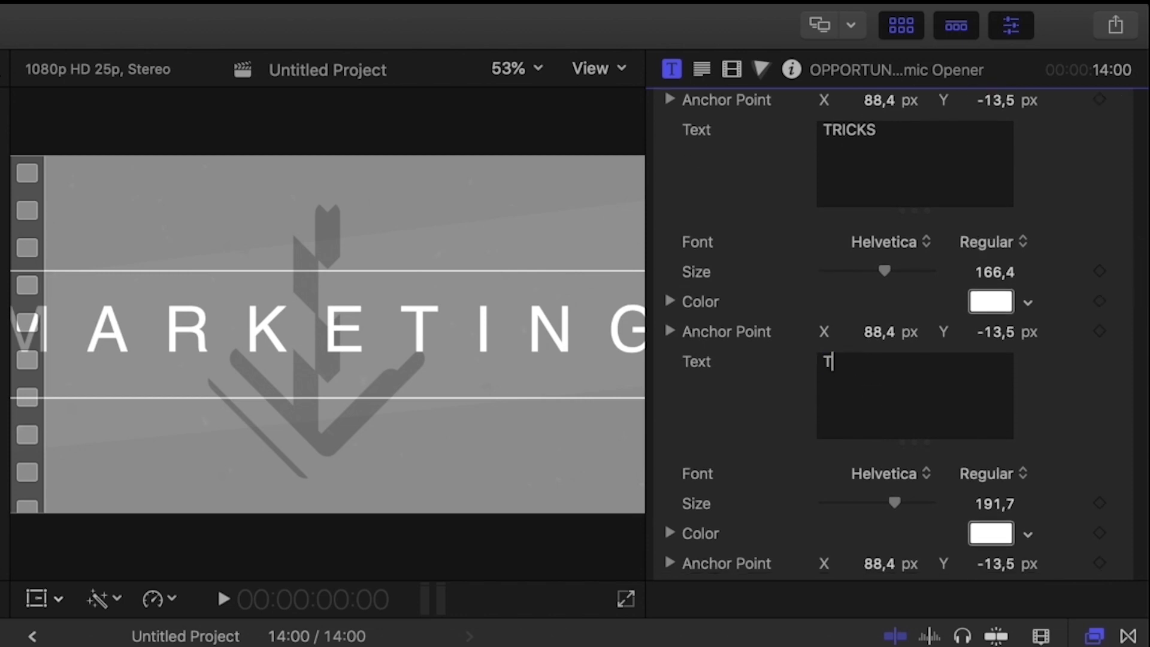
text(UTORIALS)
scroll(1039, 418, down, 4)
click(938, 369)
drag(938, 369, 813, 367)
text(EVERY)
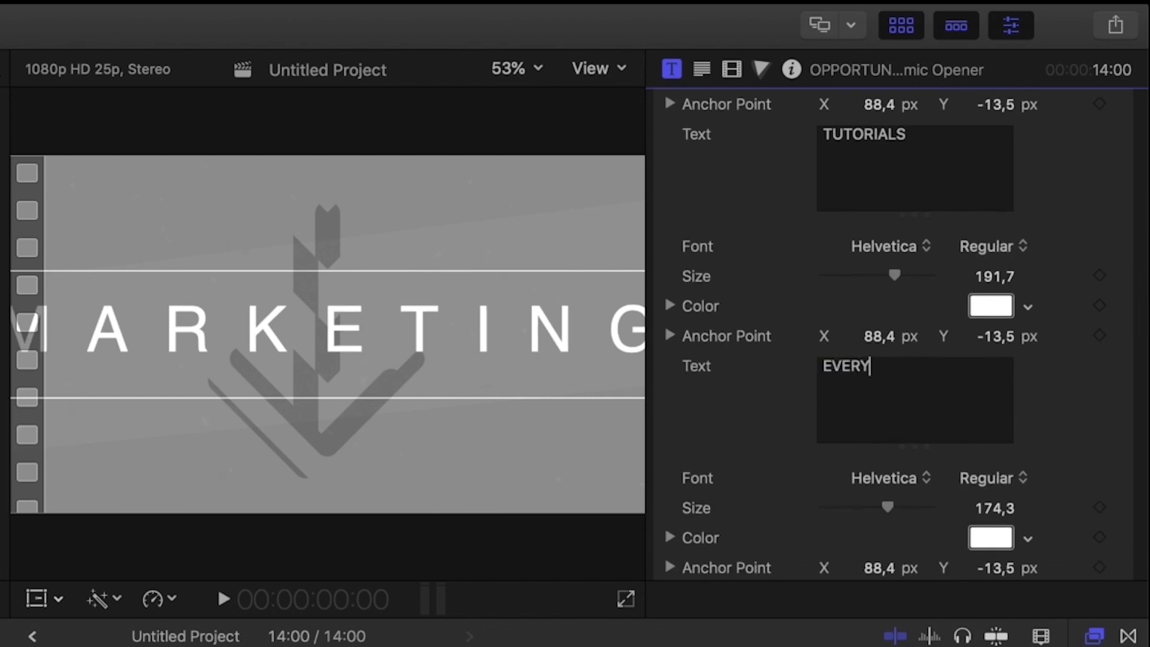
Set the opener's eighth and last text to WEEK
scroll(1040, 418, down, 3)
key(Tab)
scroll(1039, 413, down, 2)
click(954, 389)
click(958, 358)
drag(957, 358, 806, 352)
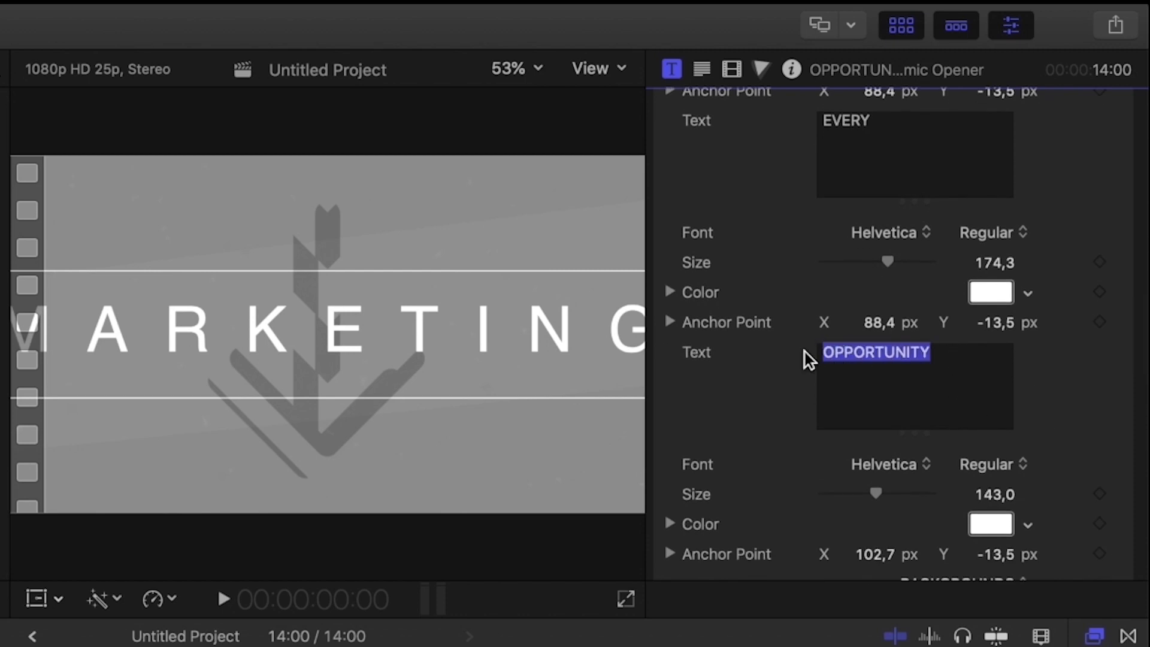
text(WEEK)
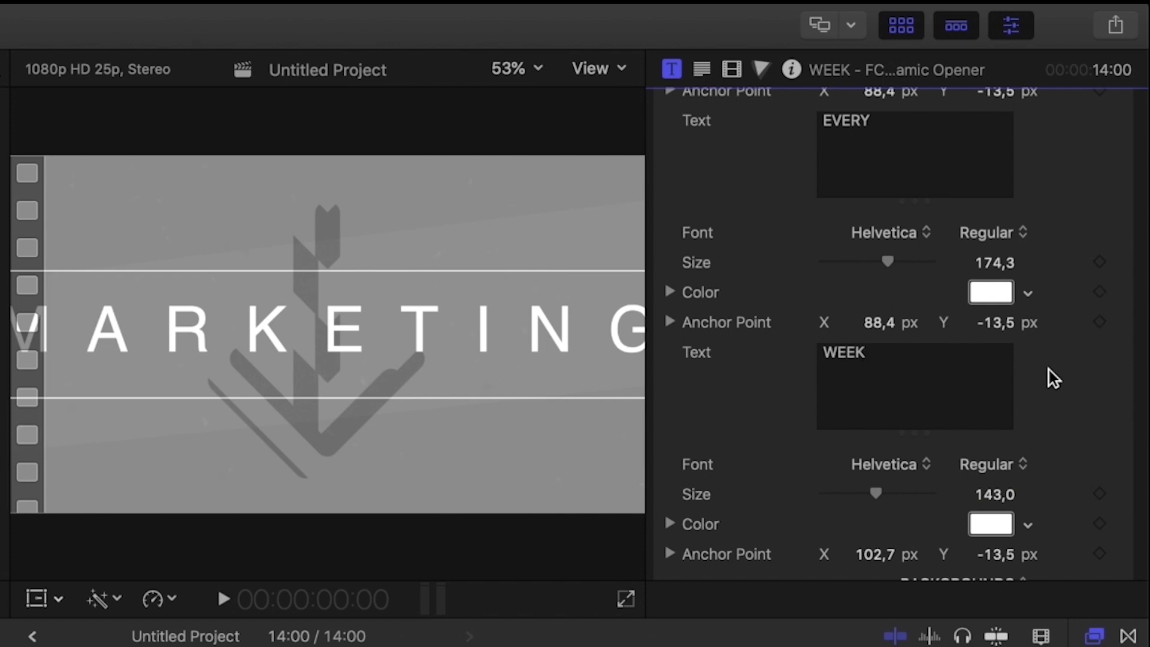
Fill the first background drop zone of the opener with the photo DSC_7035
scroll(1031, 399, down, 8)
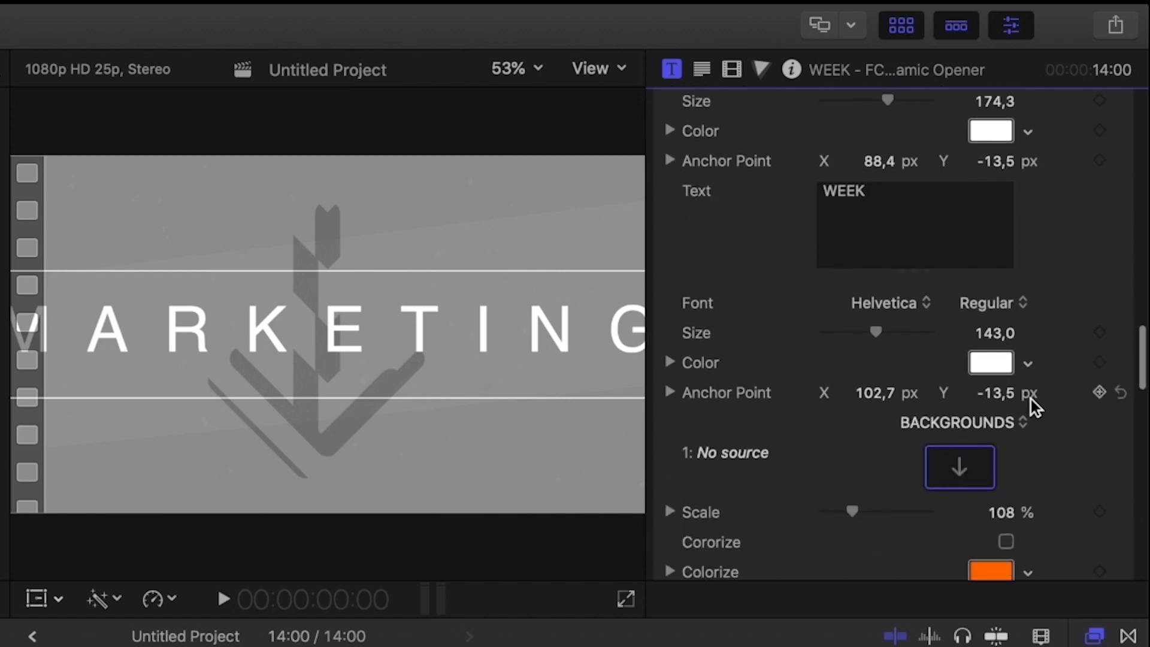
scroll(1030, 399, down, 5)
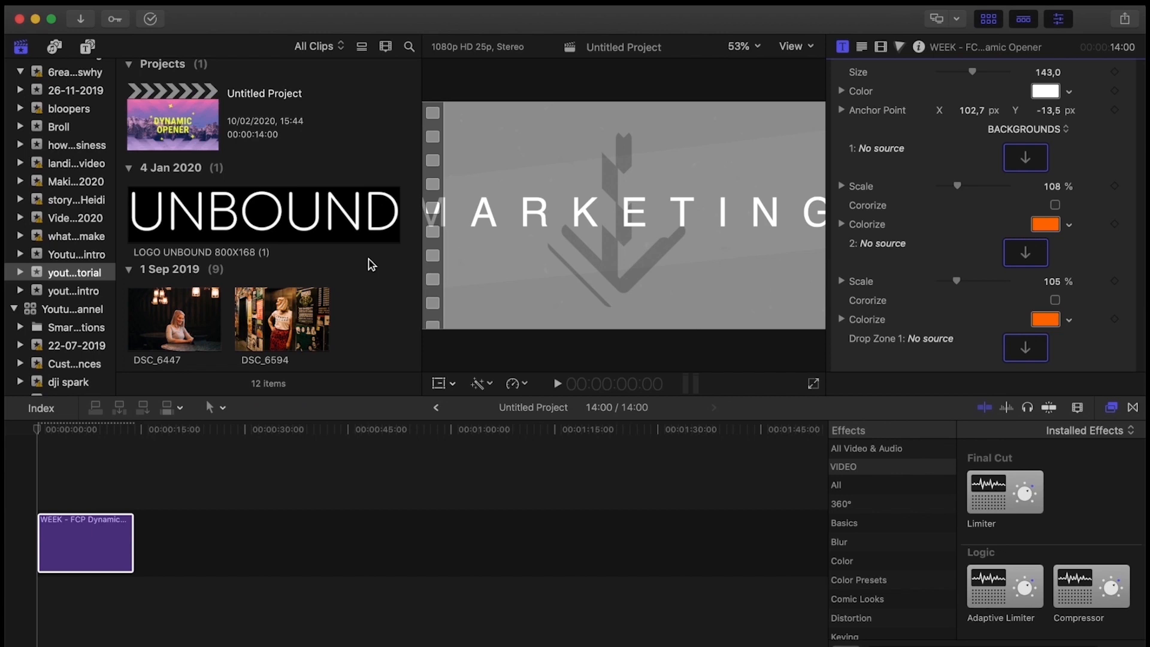
scroll(383, 277, down, 6)
scroll(371, 264, down, 1)
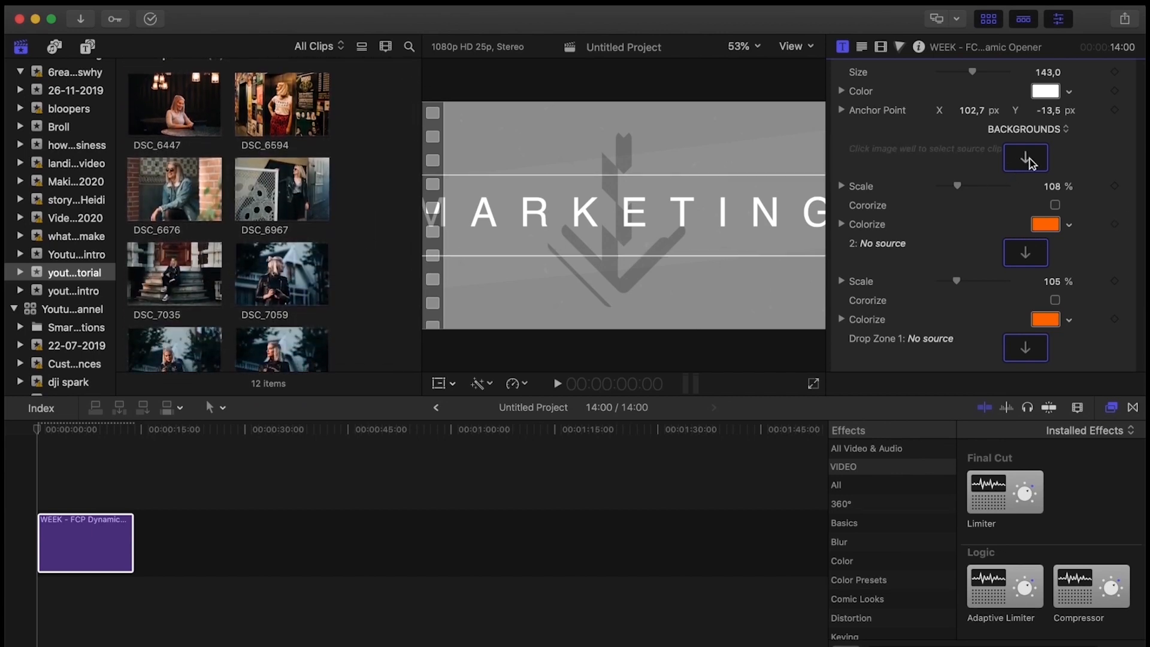
scroll(1032, 165, down, 1)
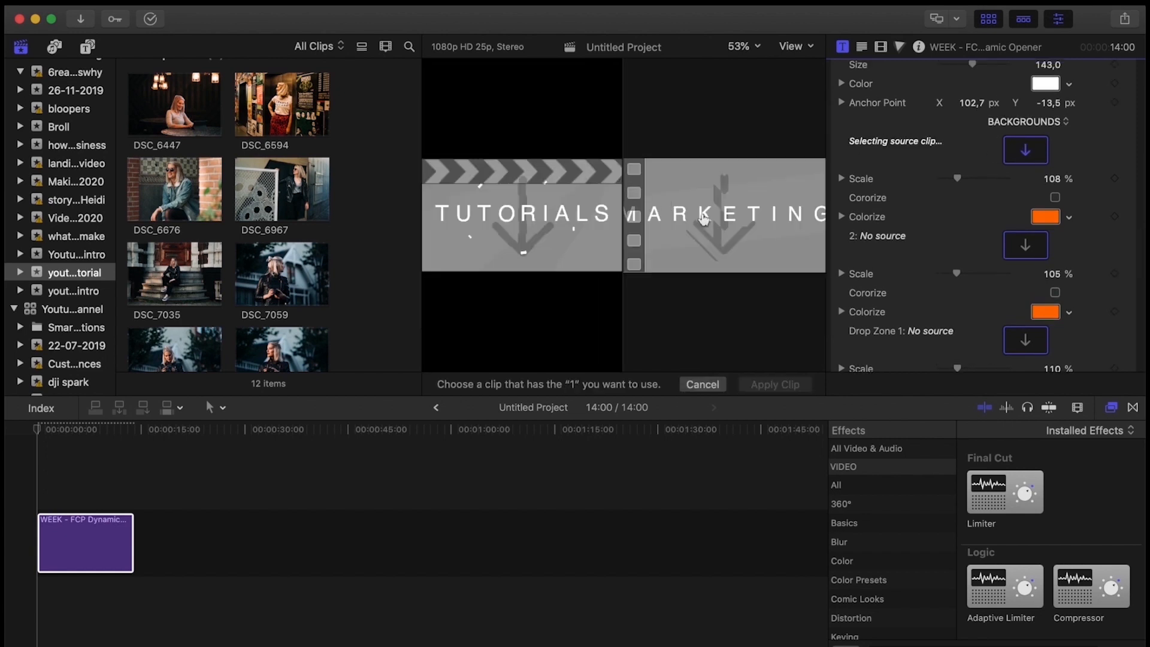
click(173, 279)
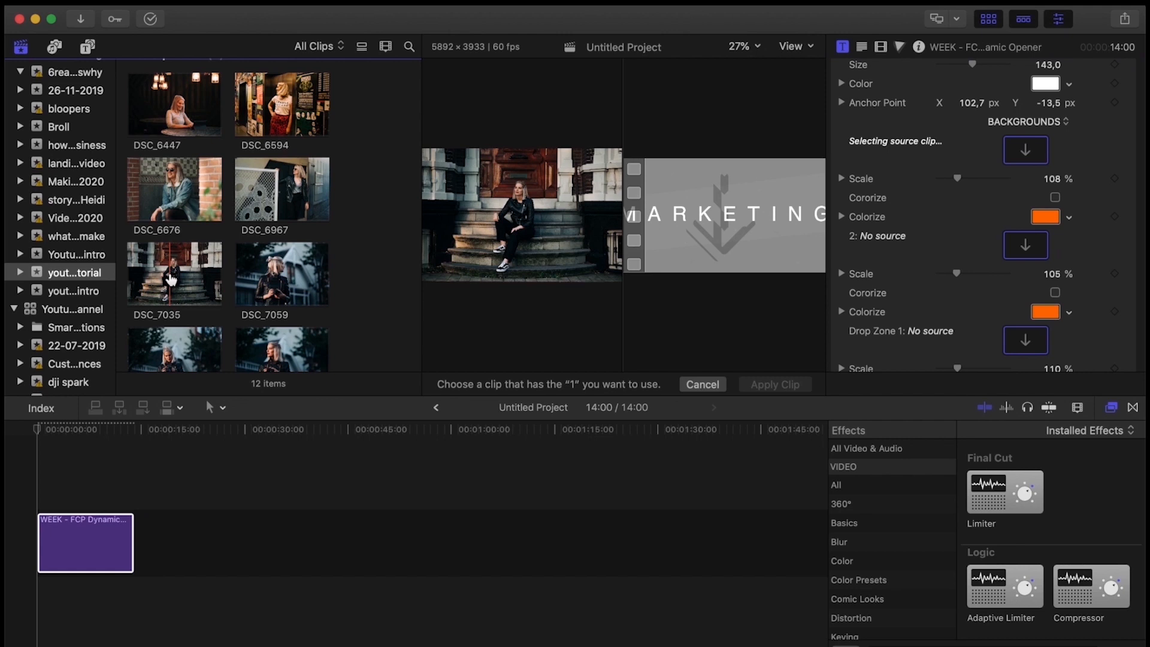
click(172, 279)
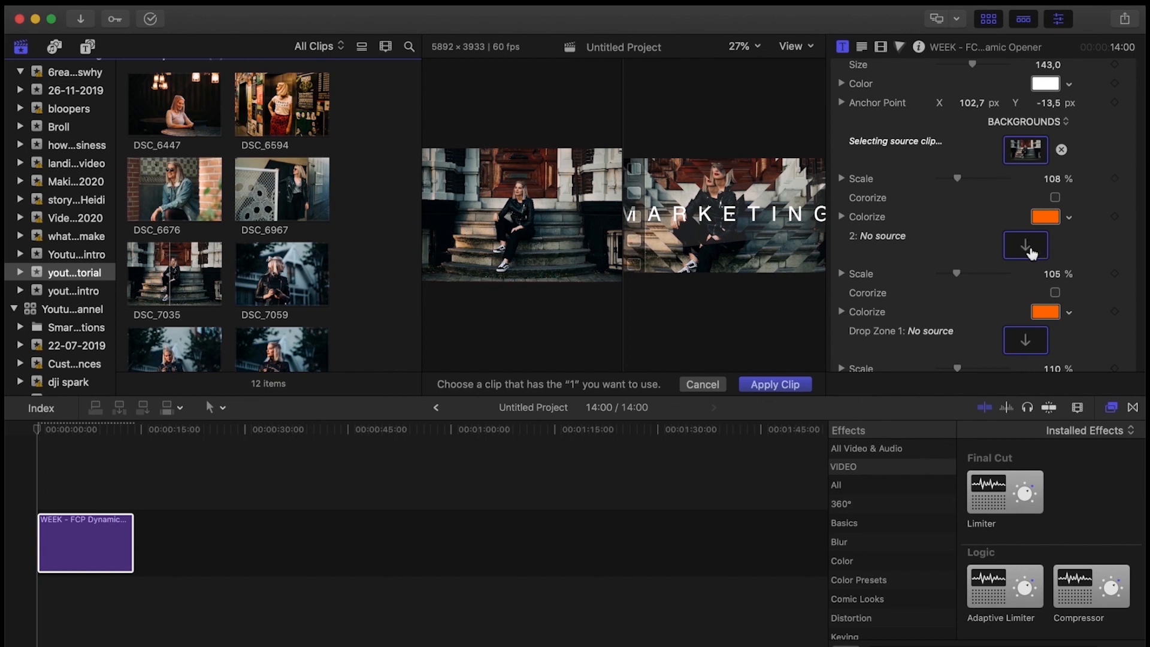
Fill the second background drop zone with the photo DSC_7070
click(1031, 253)
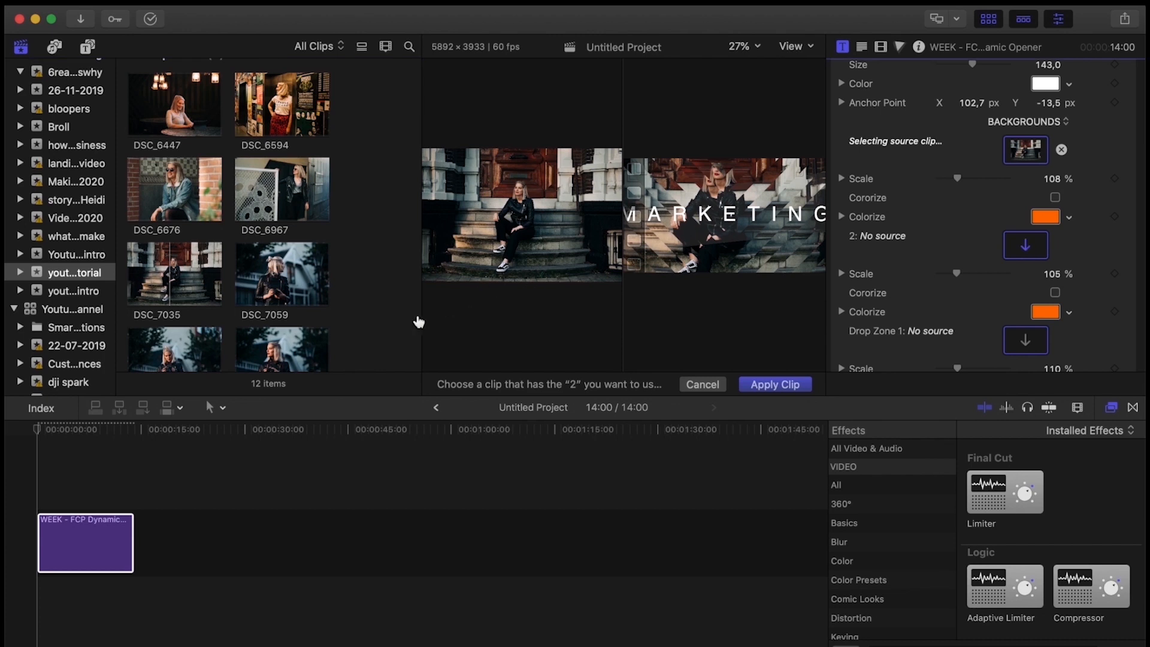
scroll(359, 318, up, 3)
scroll(324, 318, down, 4)
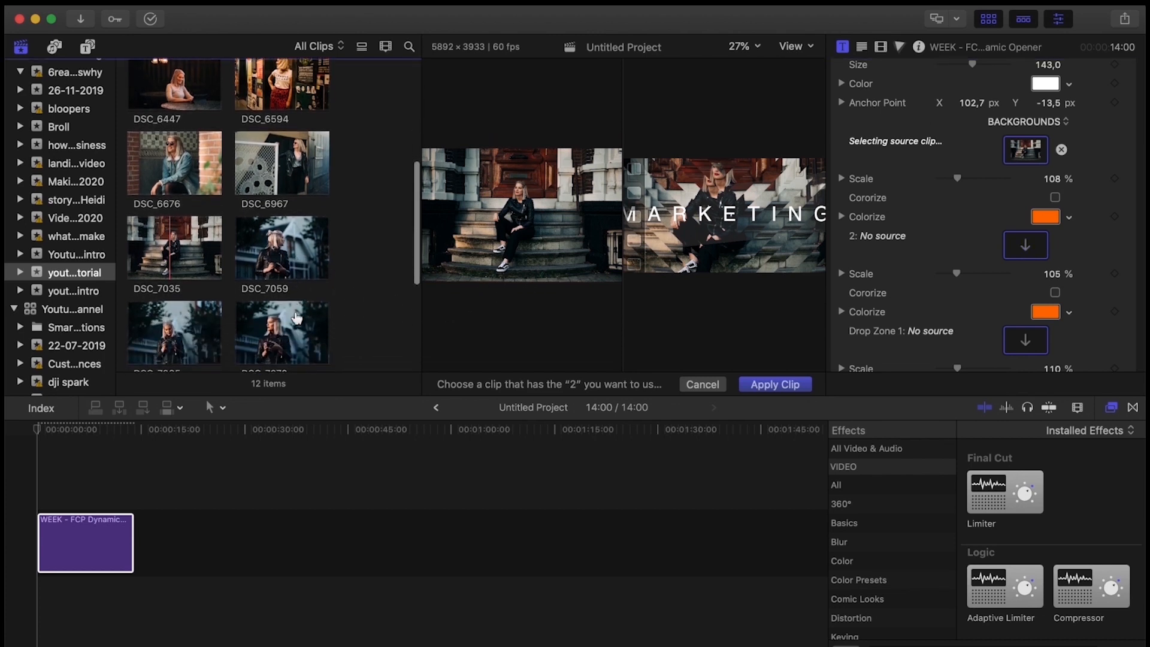
click(280, 334)
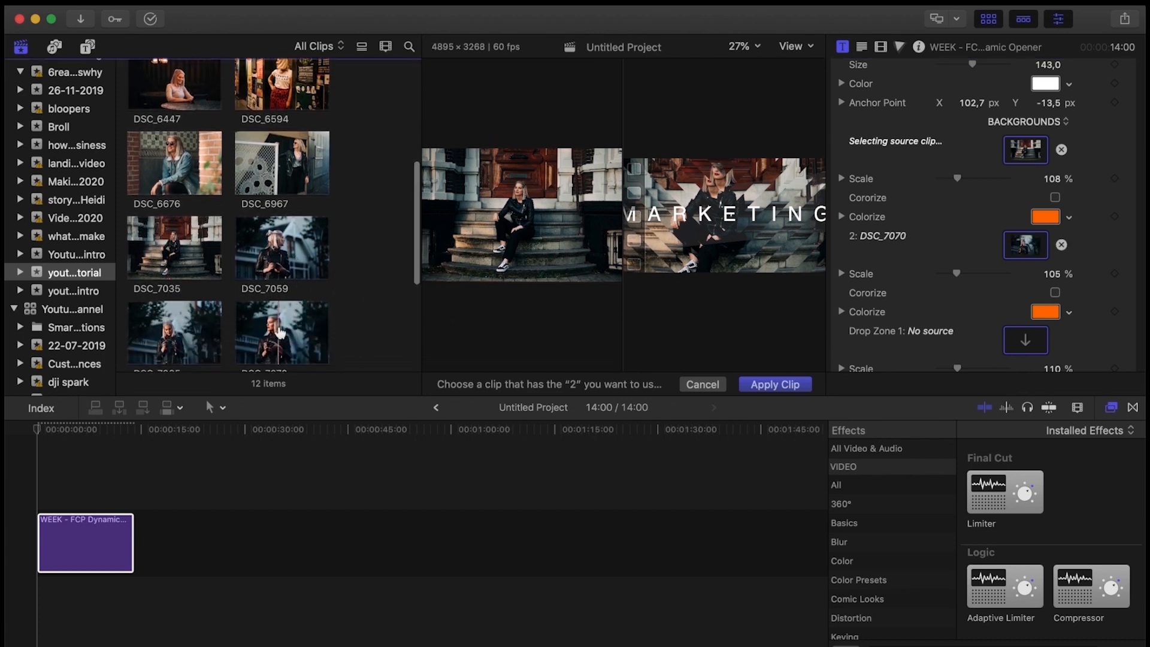
Fill the following background drop zones with photos, using DSC_7059 for number 4 and DSC_6967 for number 5
click(206, 334)
click(281, 251)
click(1028, 252)
click(284, 170)
Fill background drop zone 6 with the photo DSC_6447 and drop zone 7 with DSC_6594
scroll(284, 180, up, 4)
scroll(847, 300, down, 4)
scroll(276, 228, down, 5)
scroll(276, 227, up, 3)
click(1026, 239)
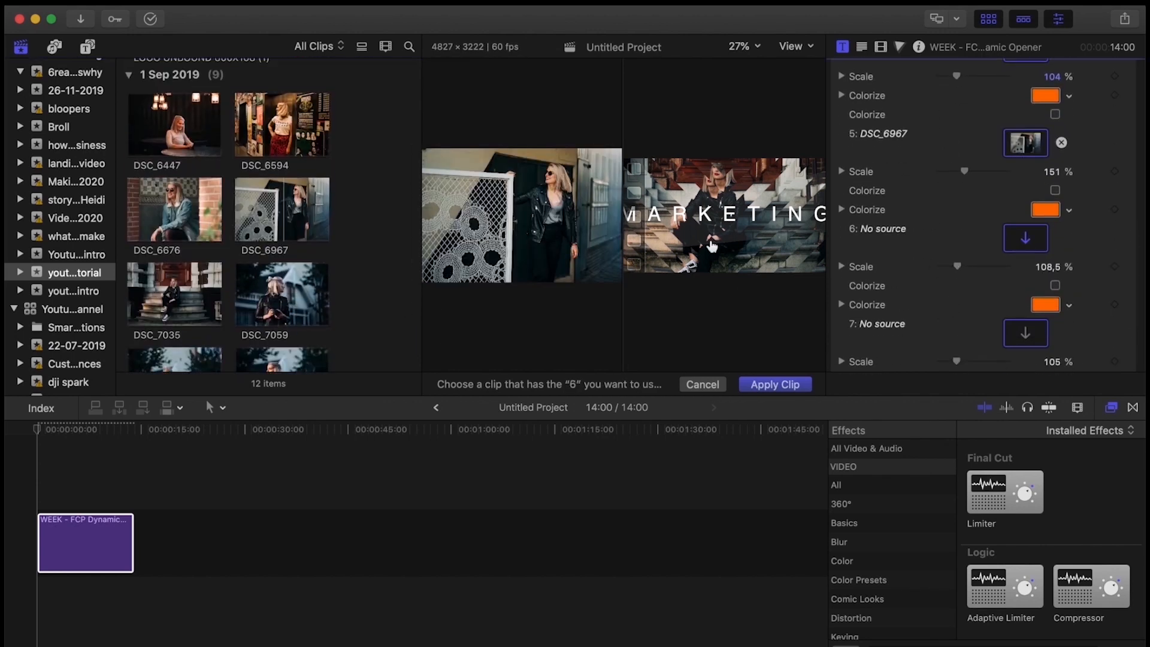
click(282, 124)
scroll(963, 291, up, 4)
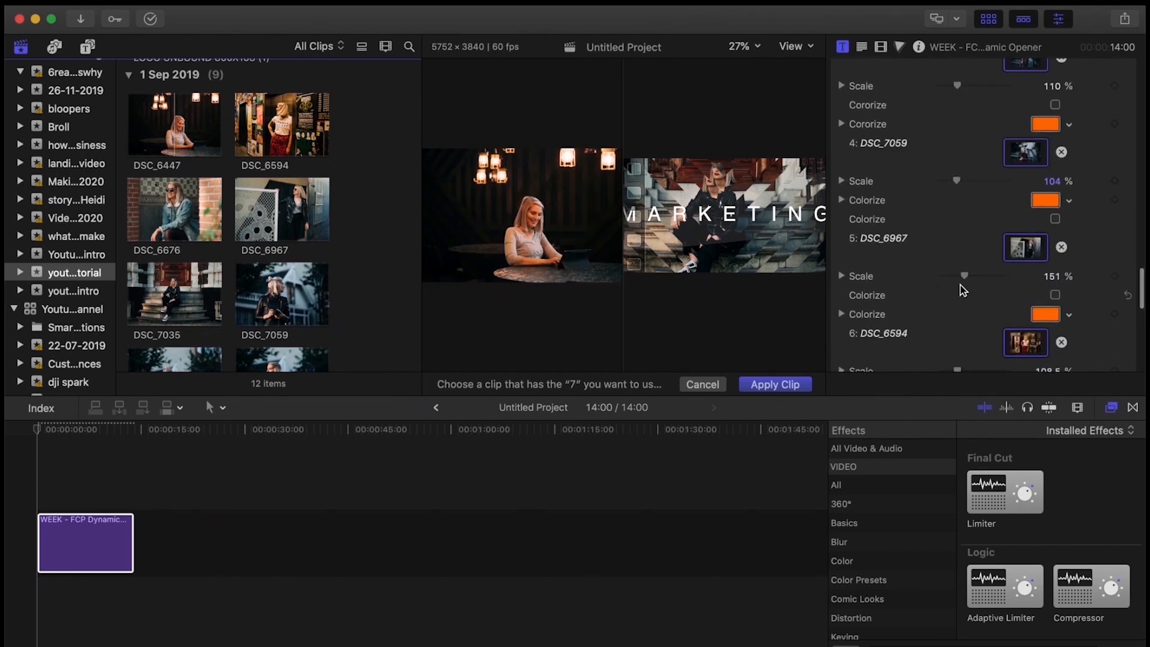
scroll(962, 291, down, 4)
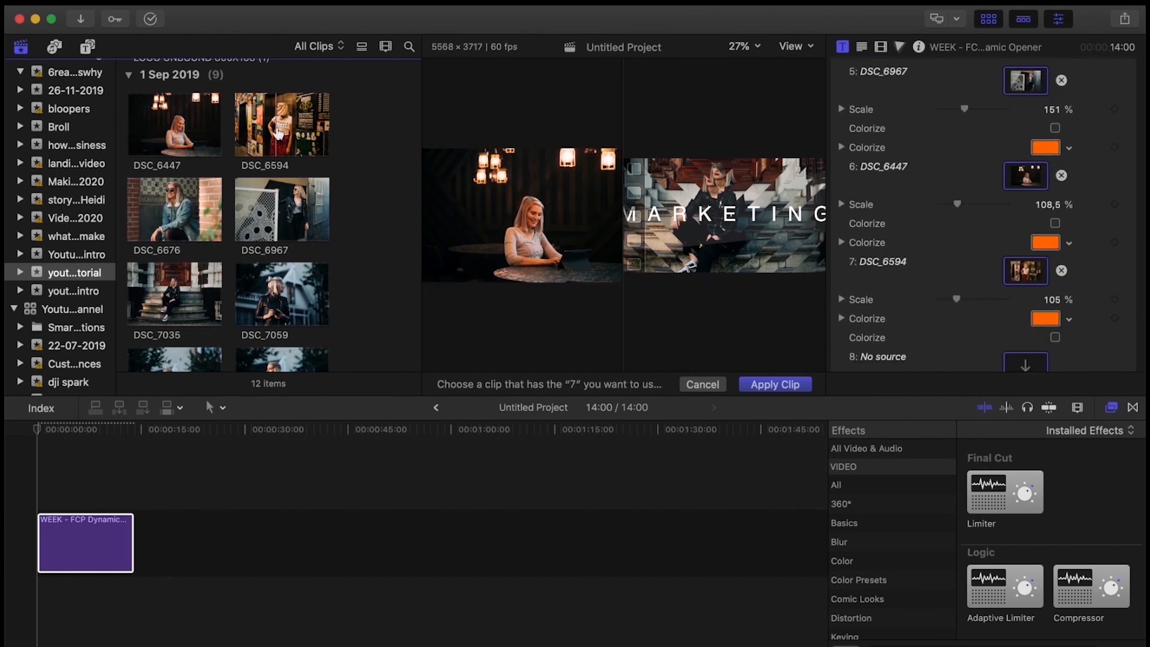
Fill background drop zone 8 with the photo DSC_7140 (2)
scroll(276, 228, down, 3)
click(174, 305)
scroll(986, 310, down, 3)
scroll(973, 288, down, 3)
scroll(961, 266, up, 5)
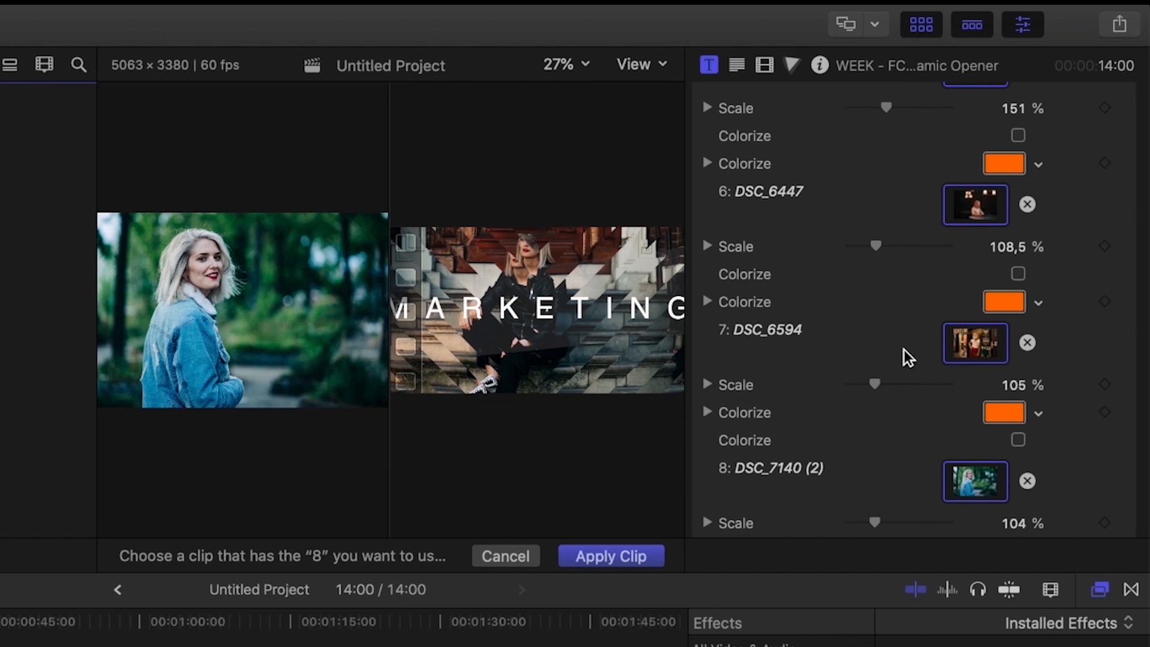
Leave background 9 without a photo, enable its Colorize option and set the colorize color to black
scroll(896, 350, down, 5)
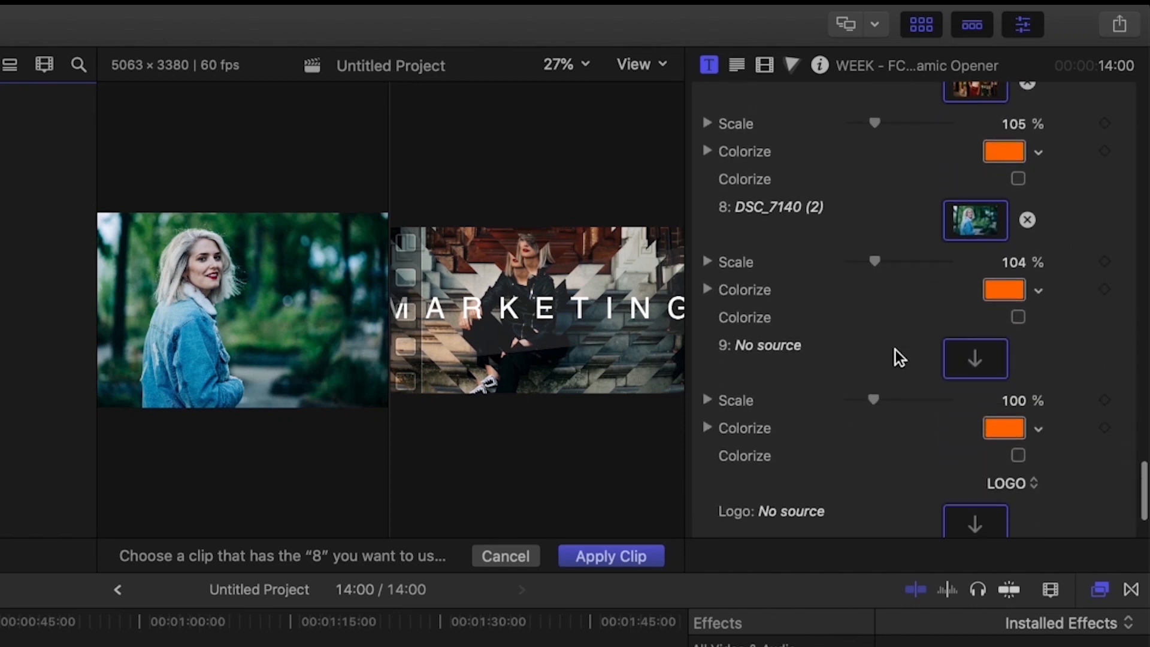
scroll(897, 350, down, 2)
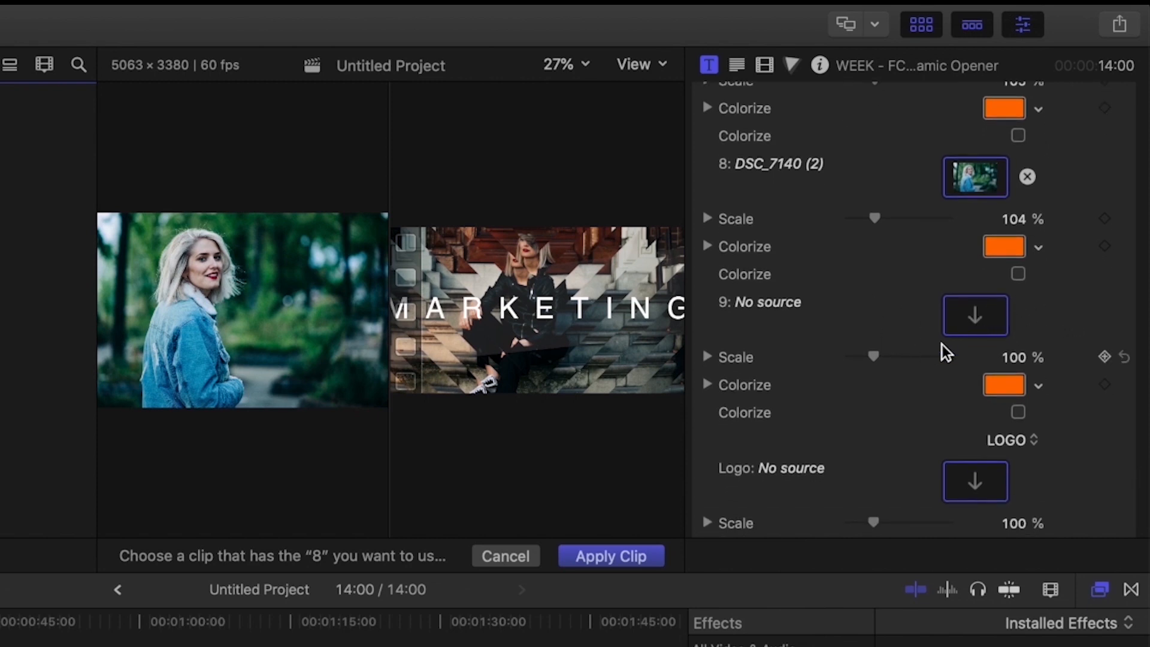
scroll(945, 353, down, 3)
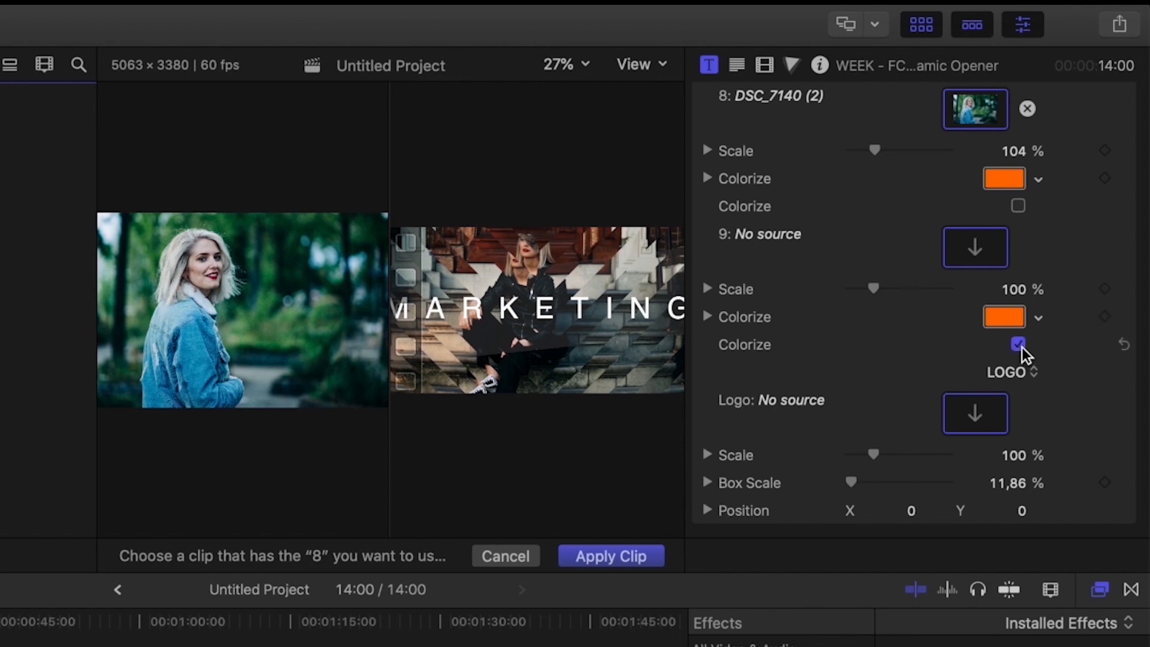
click(1039, 318)
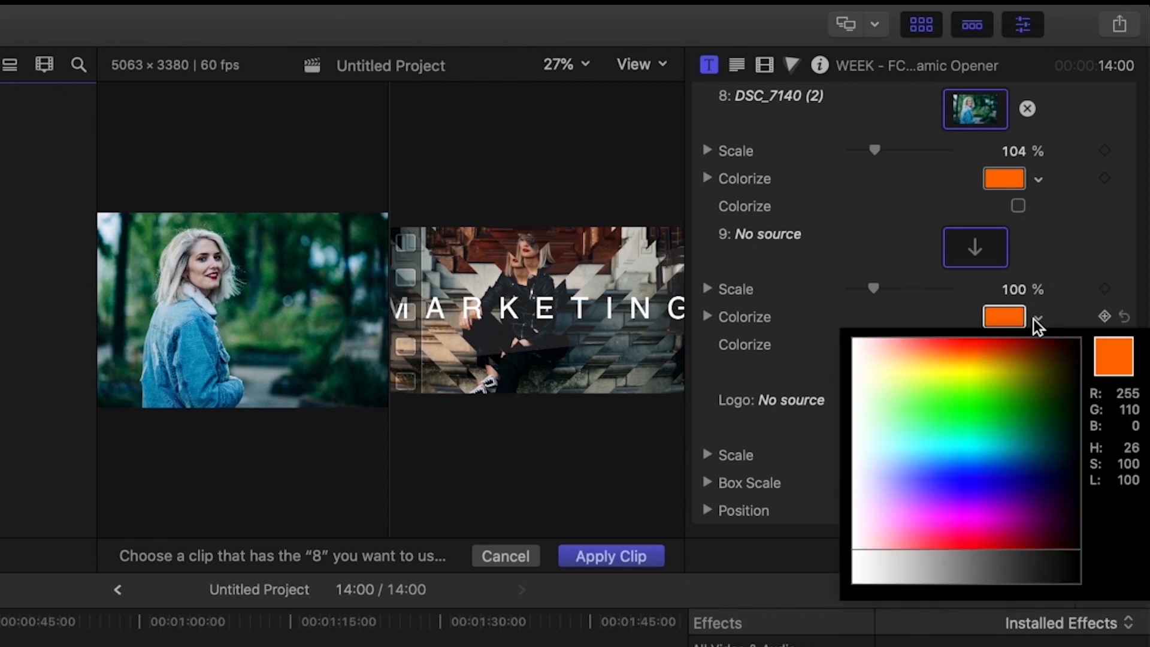
click(1076, 568)
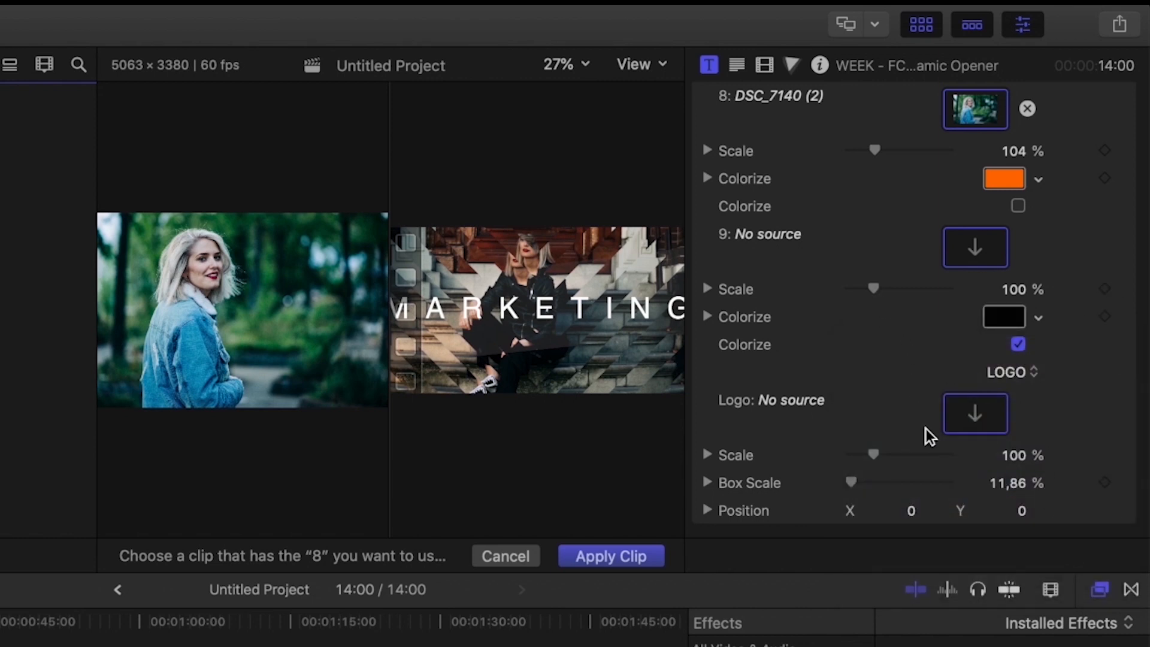
Fill the Logo drop zone with the clip LOGO UNBOUND 800X168 (1) and apply the selected clip
click(980, 423)
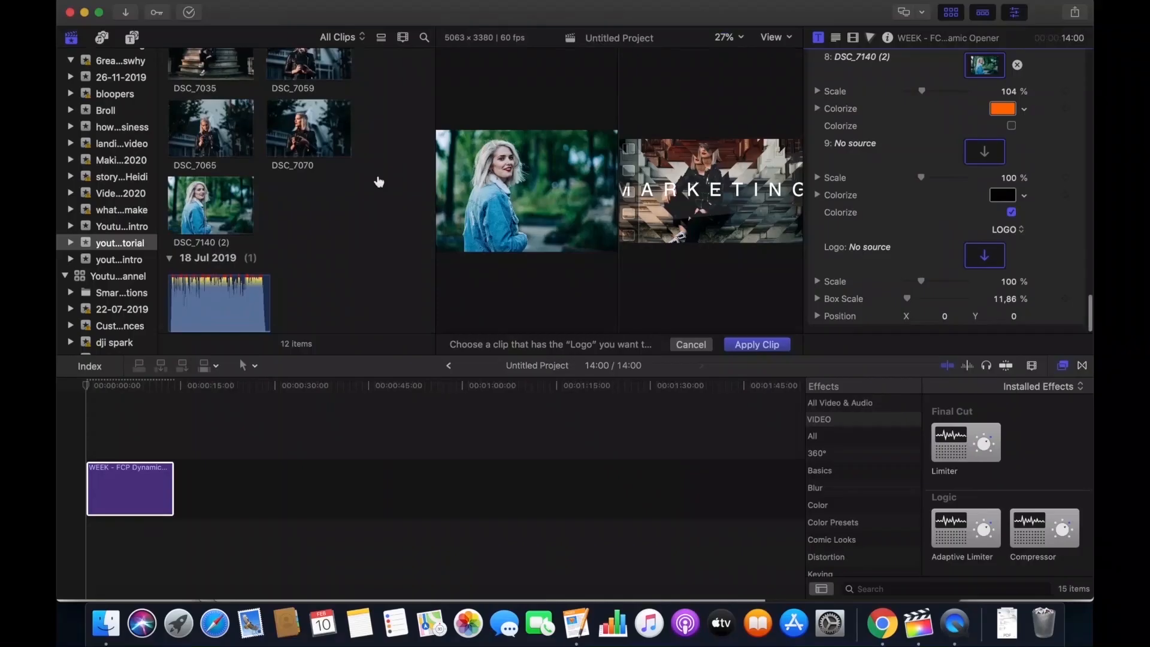
scroll(378, 182, up, 10)
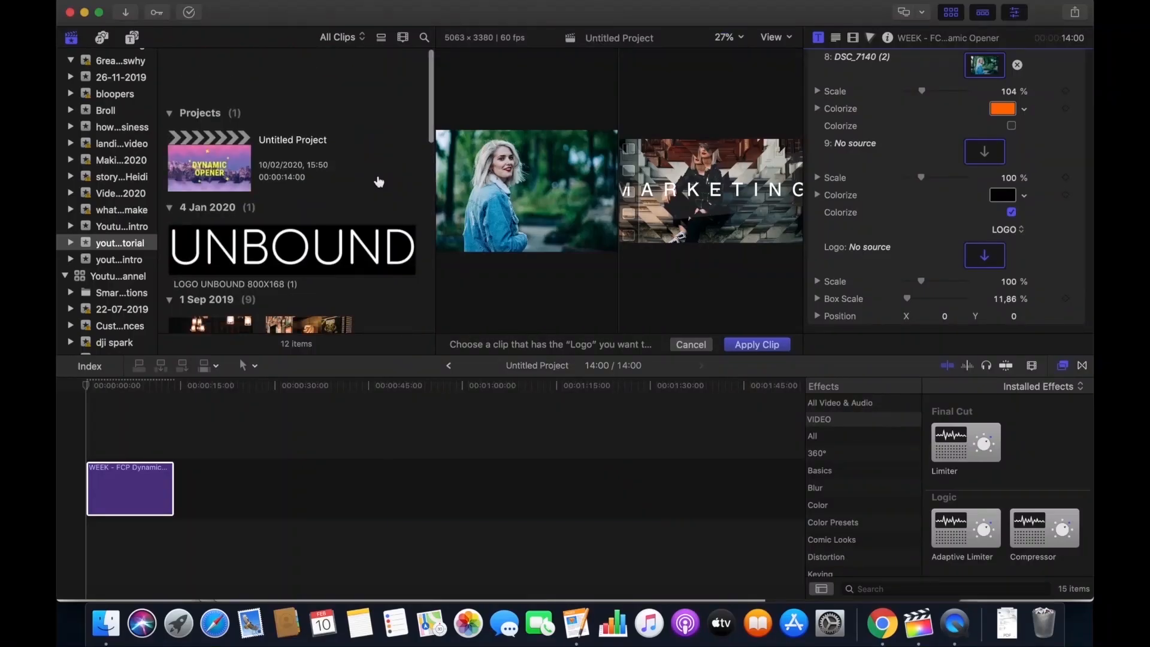
click(374, 203)
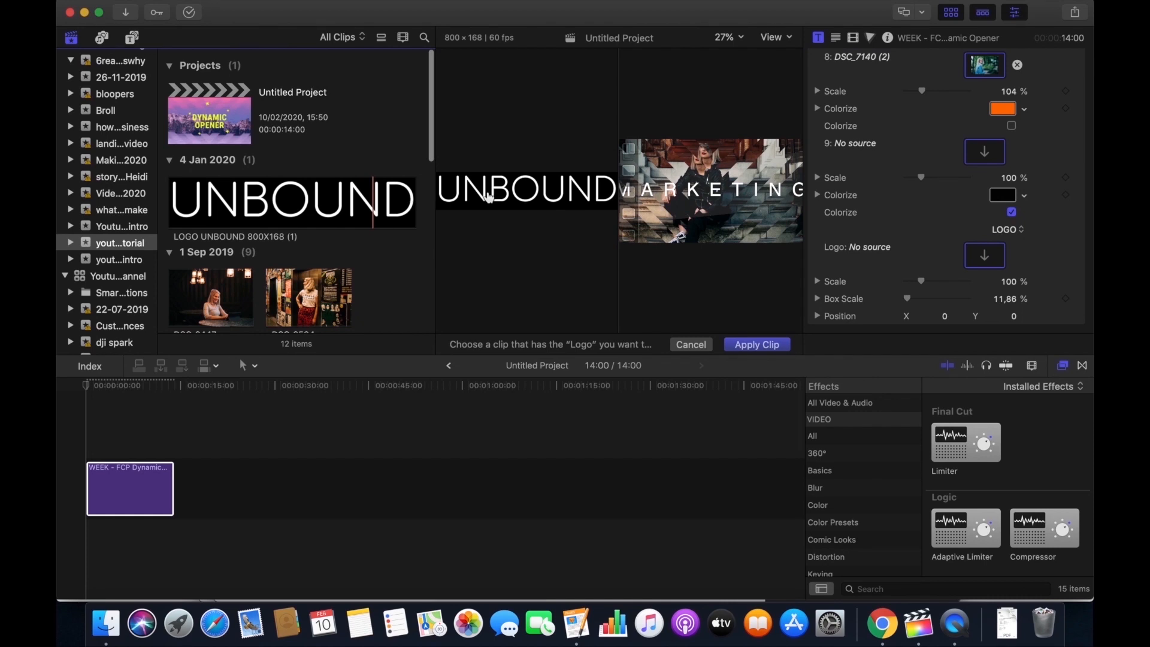
key(Return)
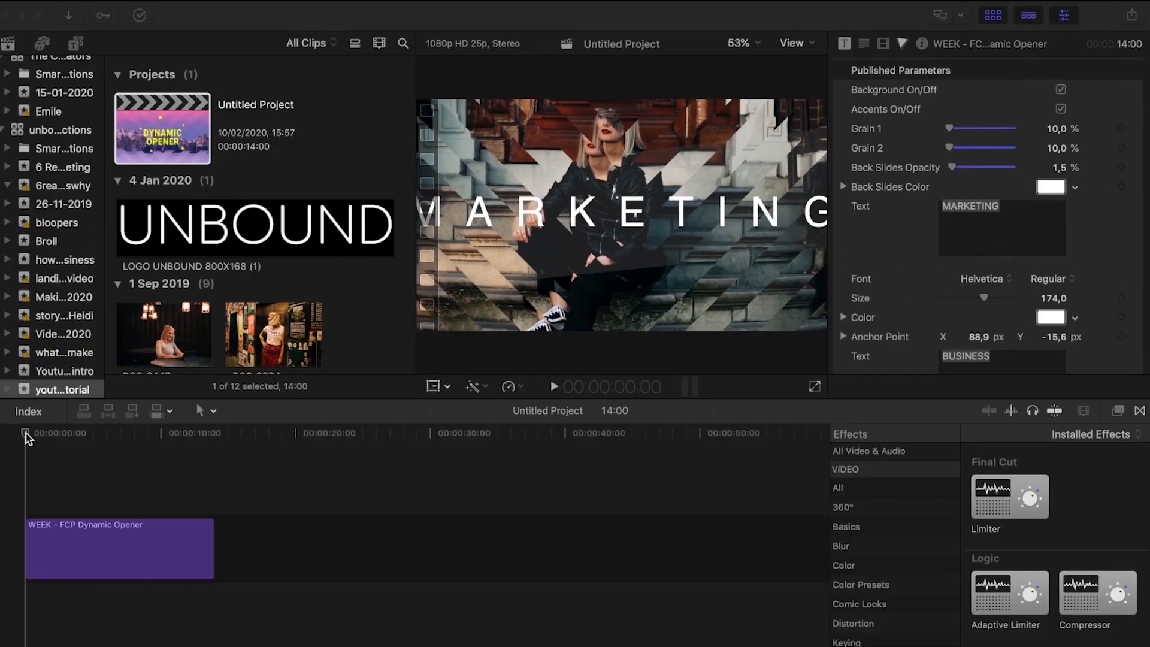
Play the opener from the start of the timeline and pause it on the logo section
click(87, 385)
key(space)
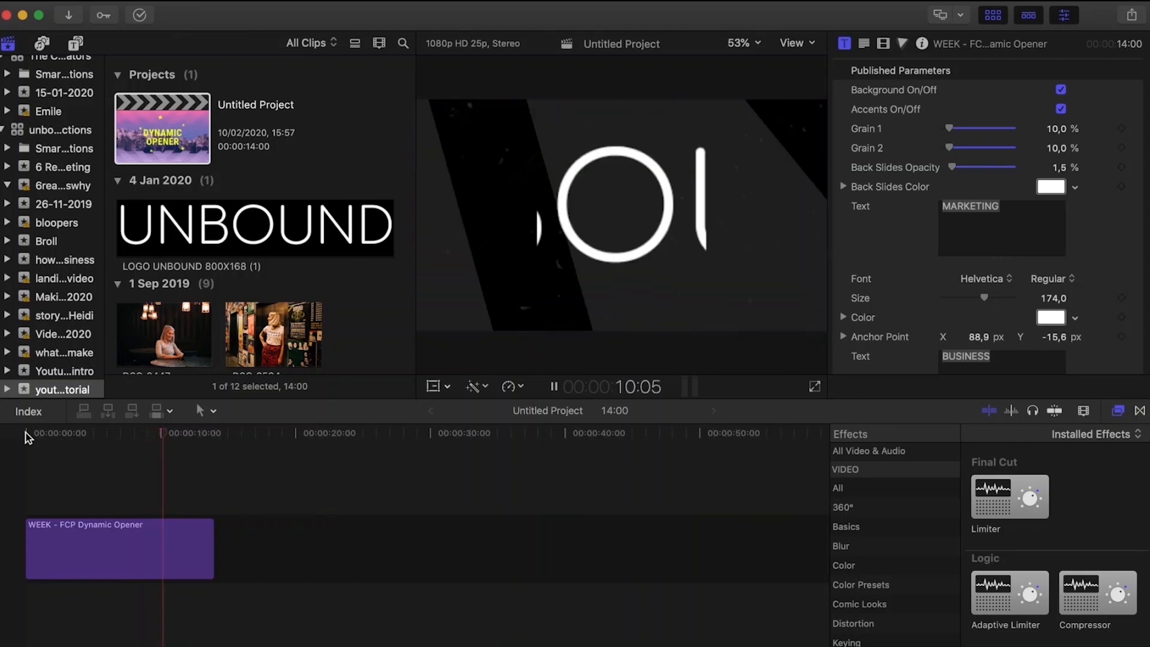
key(space)
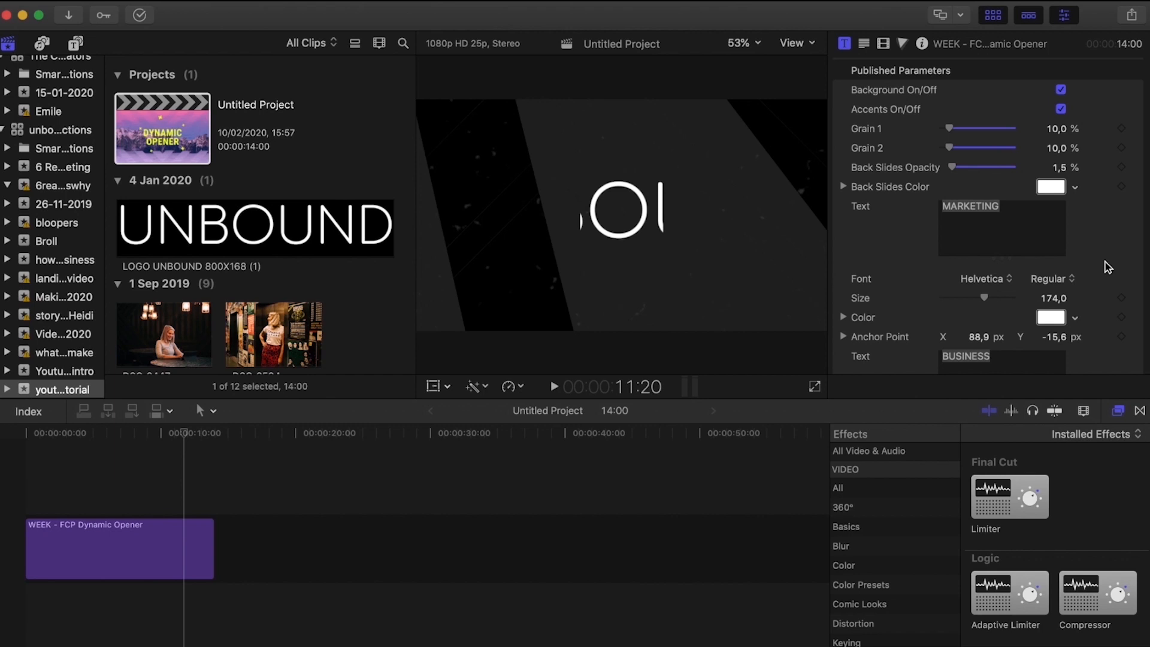
Set the scale of background 9 to 0%
scroll(1096, 266, down, 15)
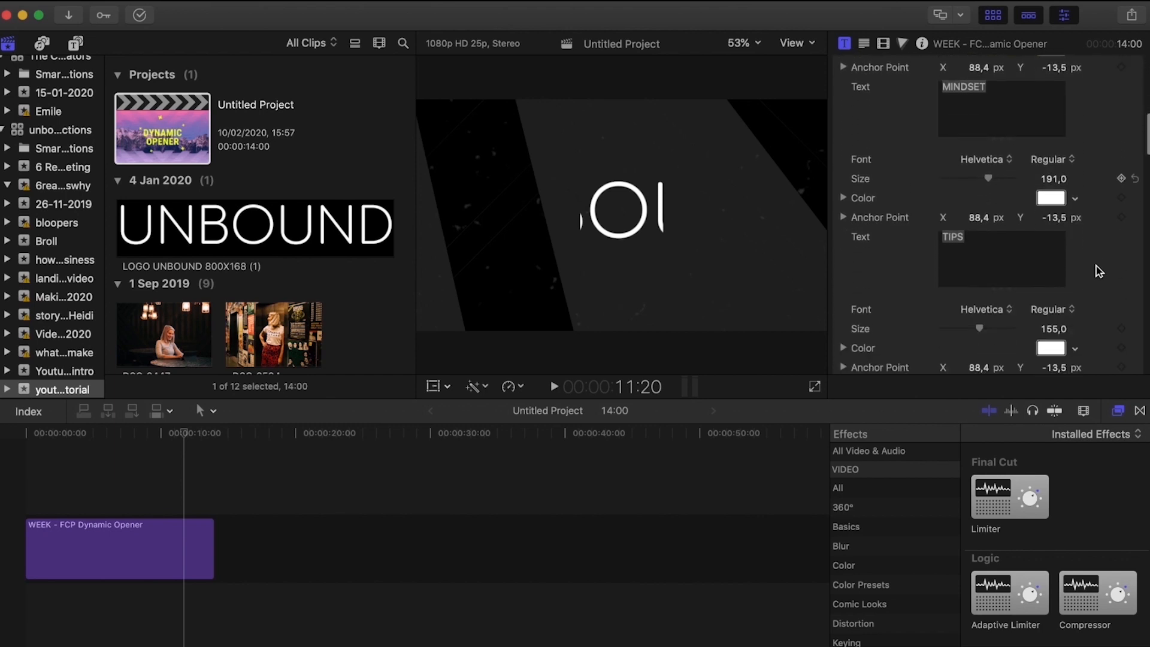
scroll(1096, 266, down, 15)
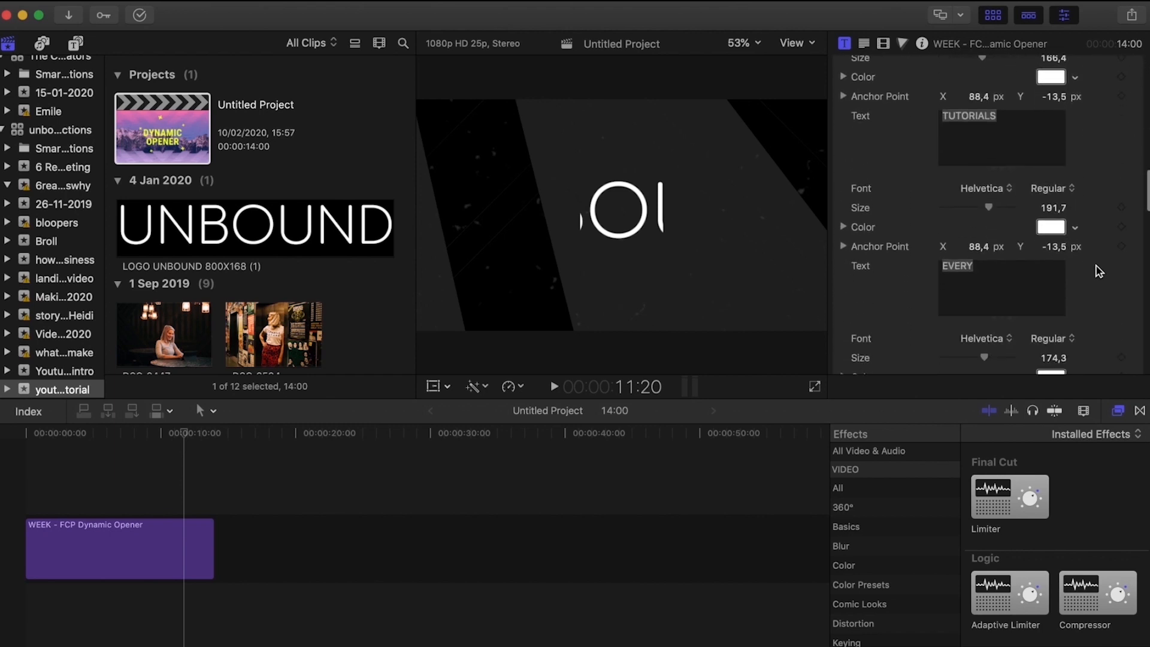
scroll(1096, 266, down, 15)
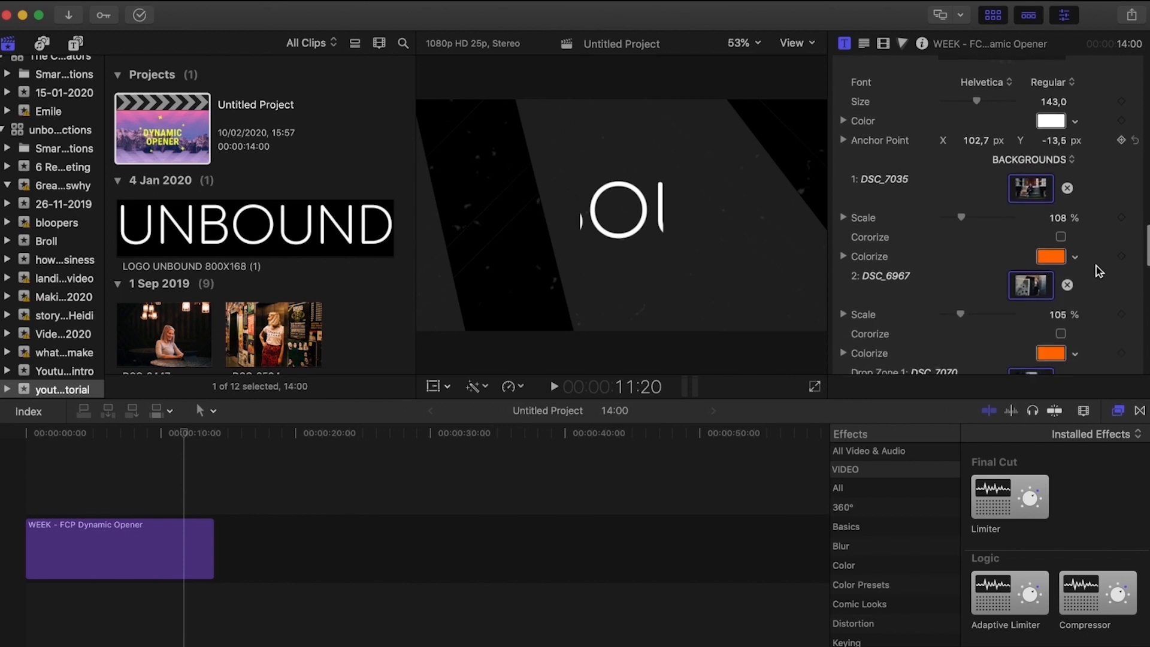
scroll(1096, 265, down, 15)
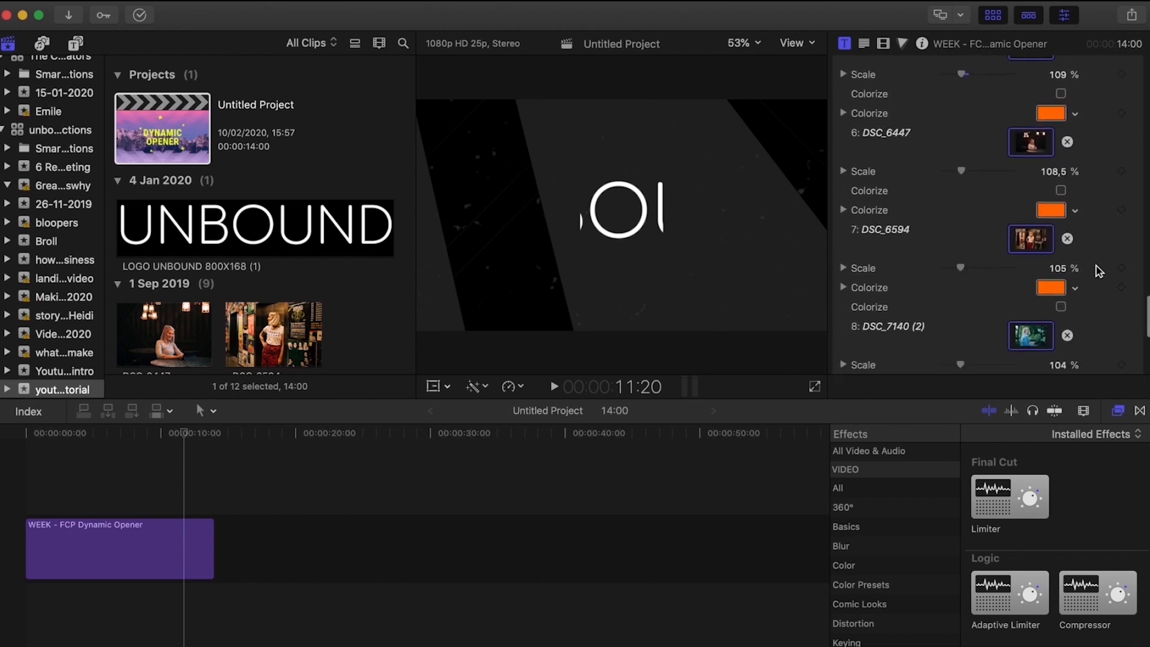
scroll(1096, 265, down, 4)
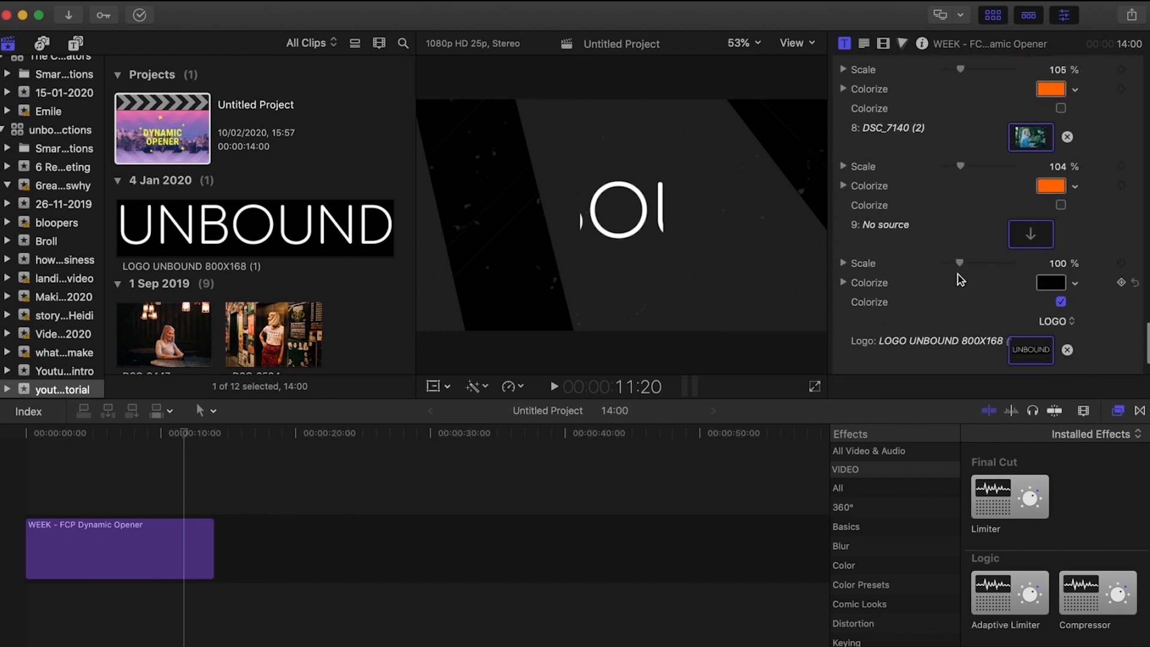
drag(961, 265, 933, 265)
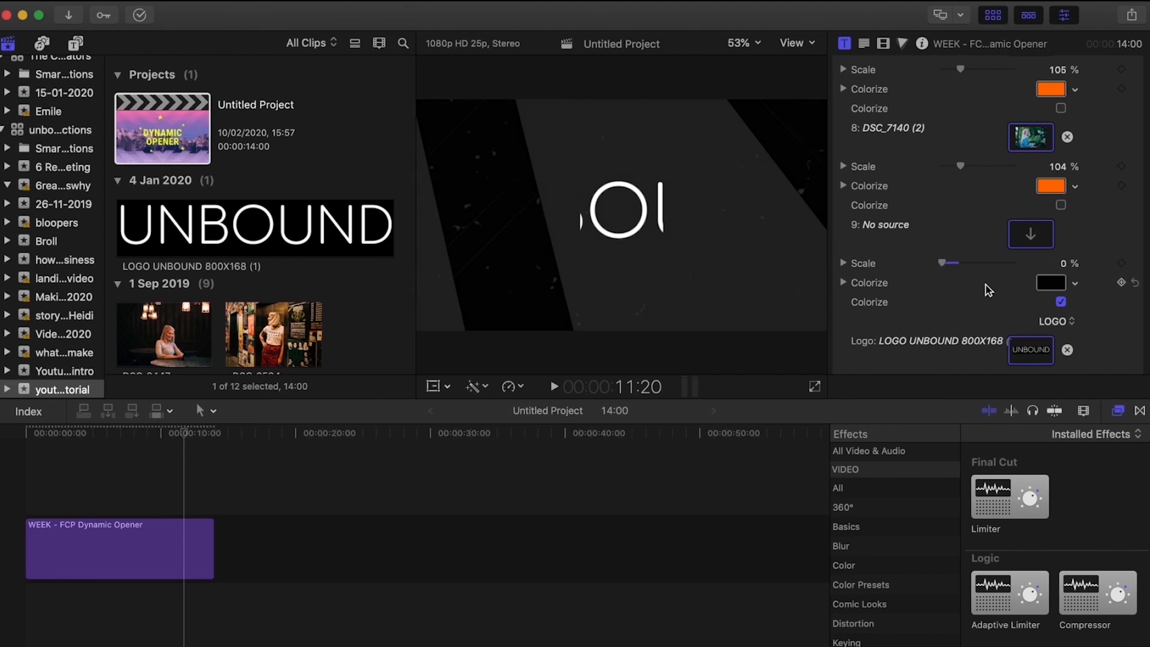
Set the logo's scale to 19% and its Box Scale to 27%
scroll(1004, 293, down, 3)
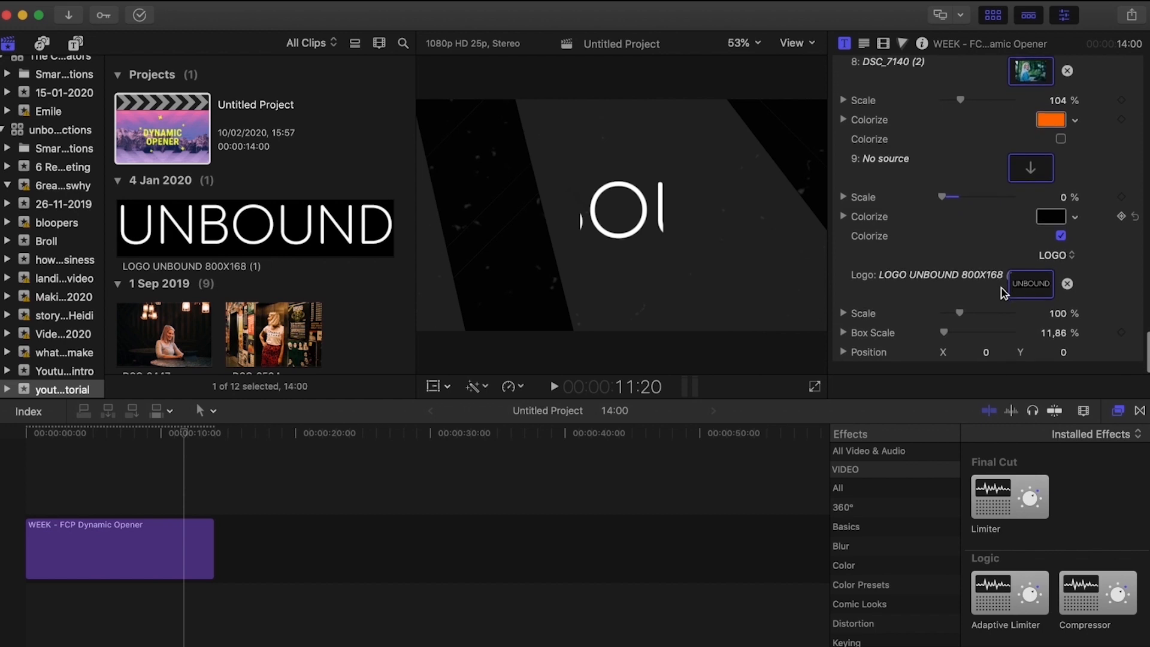
drag(969, 323, 945, 324)
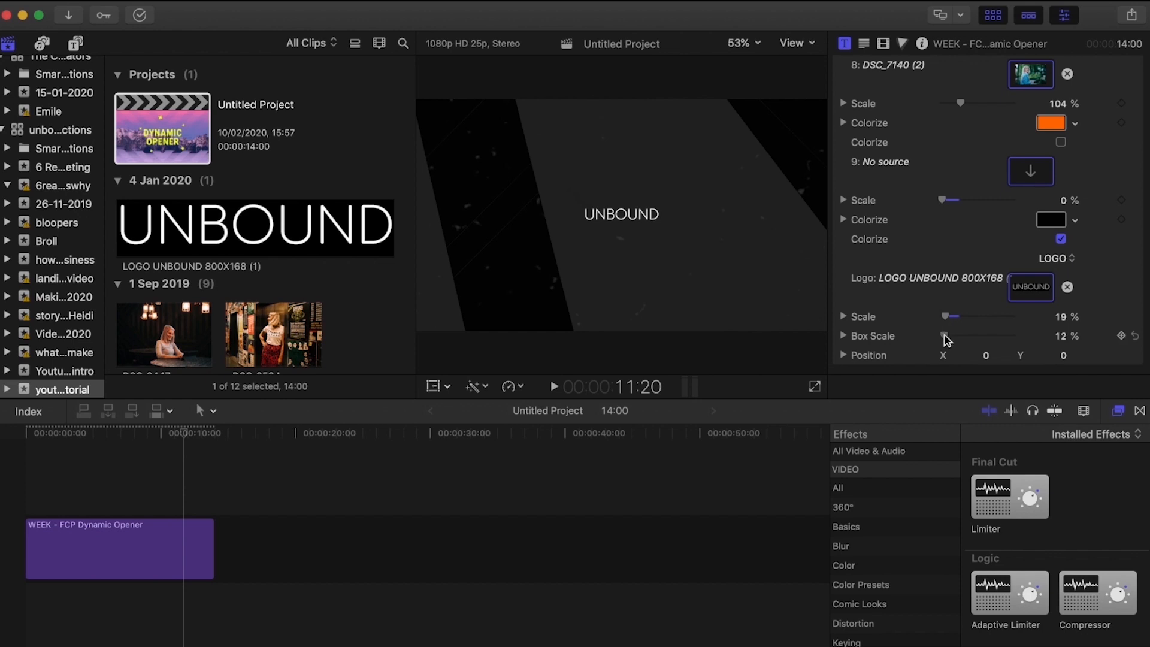
drag(944, 337, 949, 339)
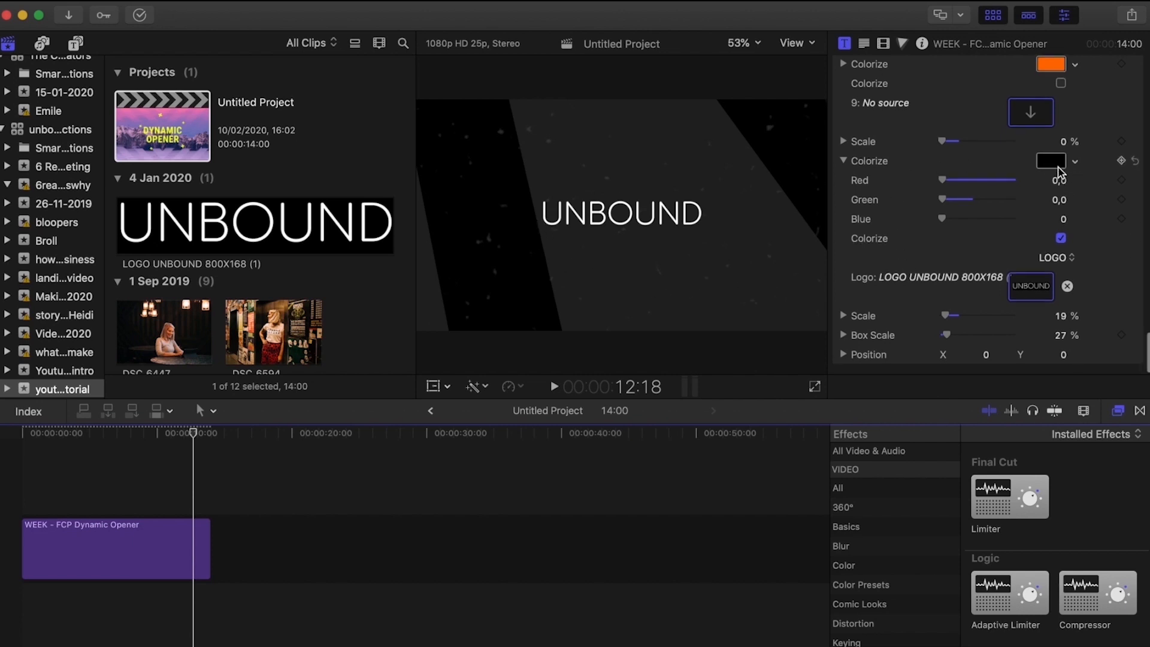
Turn background 9's Colorize option off and back on to compare the backdrop behind the logo
click(1061, 239)
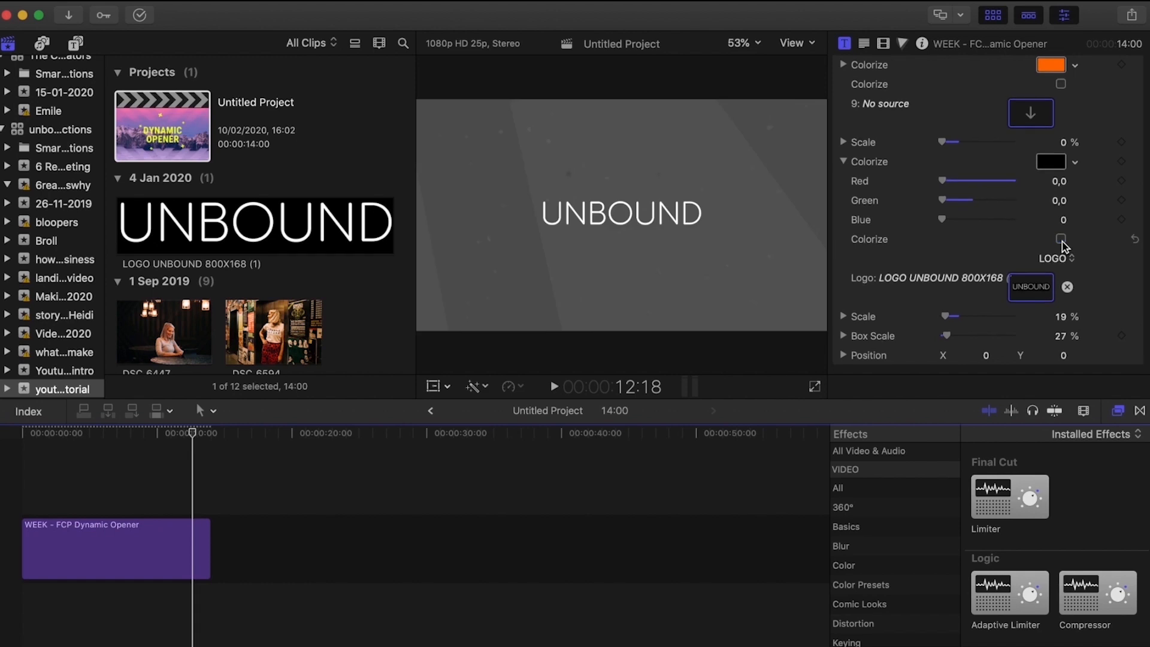
scroll(1066, 247, up, 1)
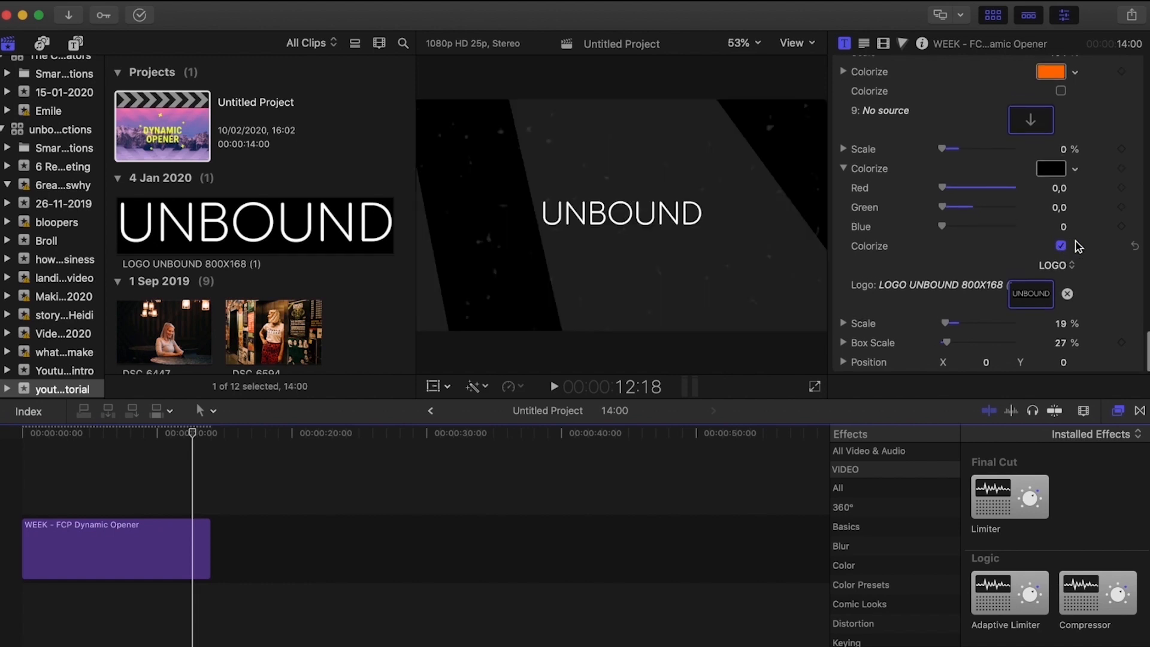
Set the Back Slides Color of the opener to black
scroll(1078, 246, up, 10)
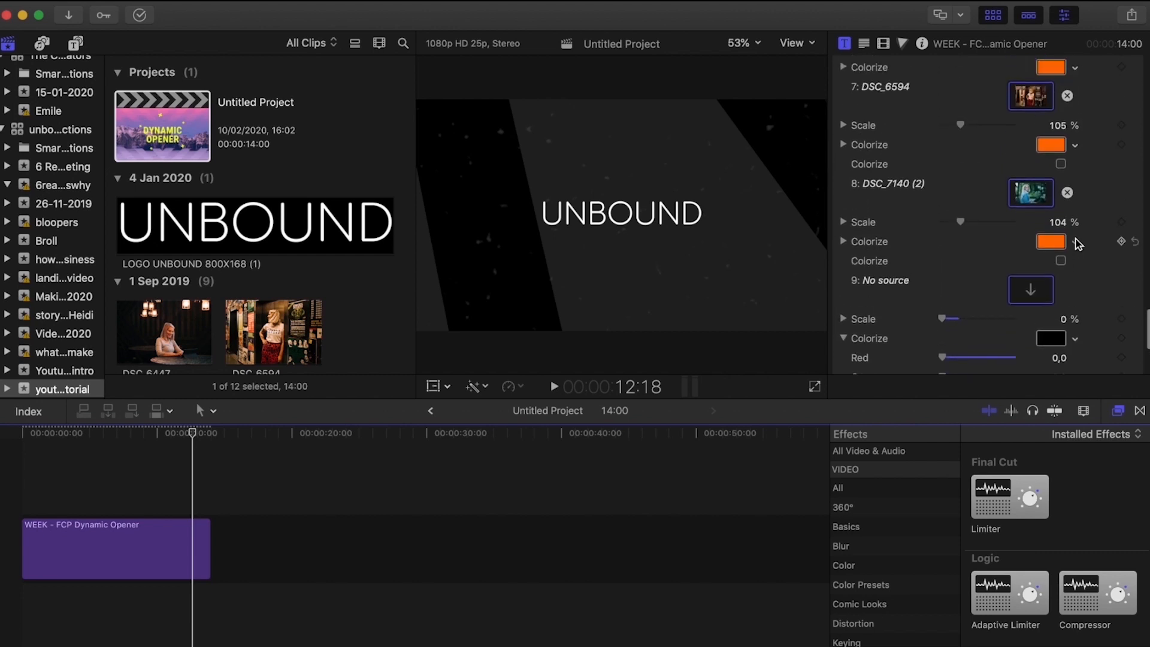
scroll(1079, 243, up, 10)
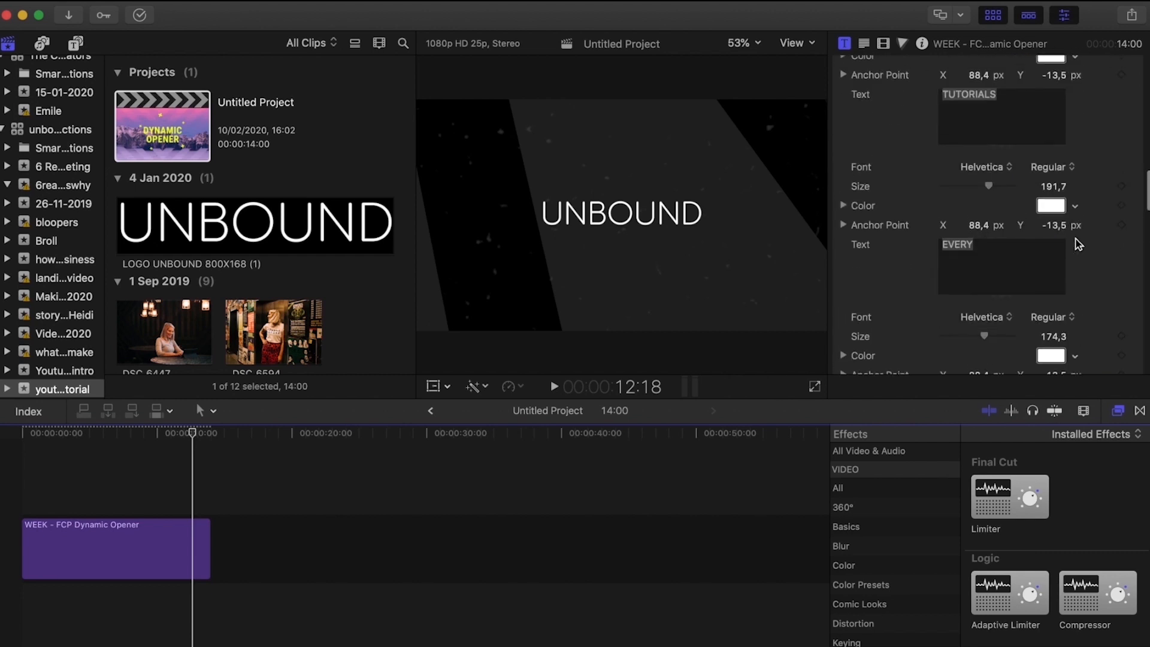
scroll(1079, 243, up, 10)
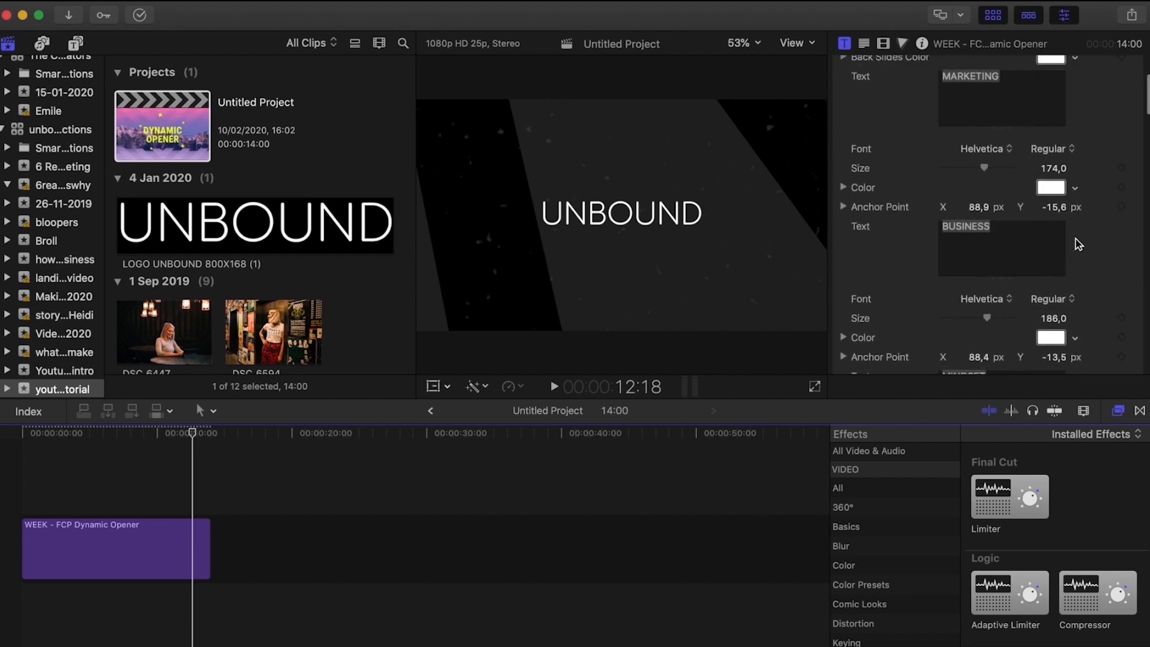
scroll(1078, 244, up, 2)
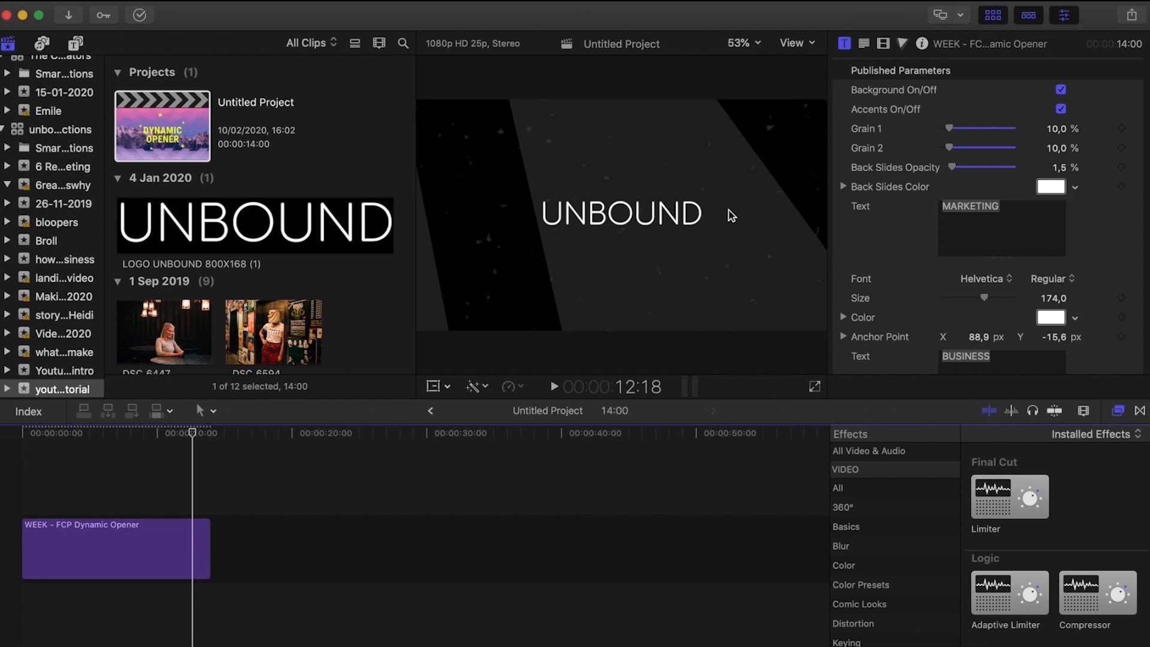
click(1075, 188)
drag(1089, 359, 1102, 363)
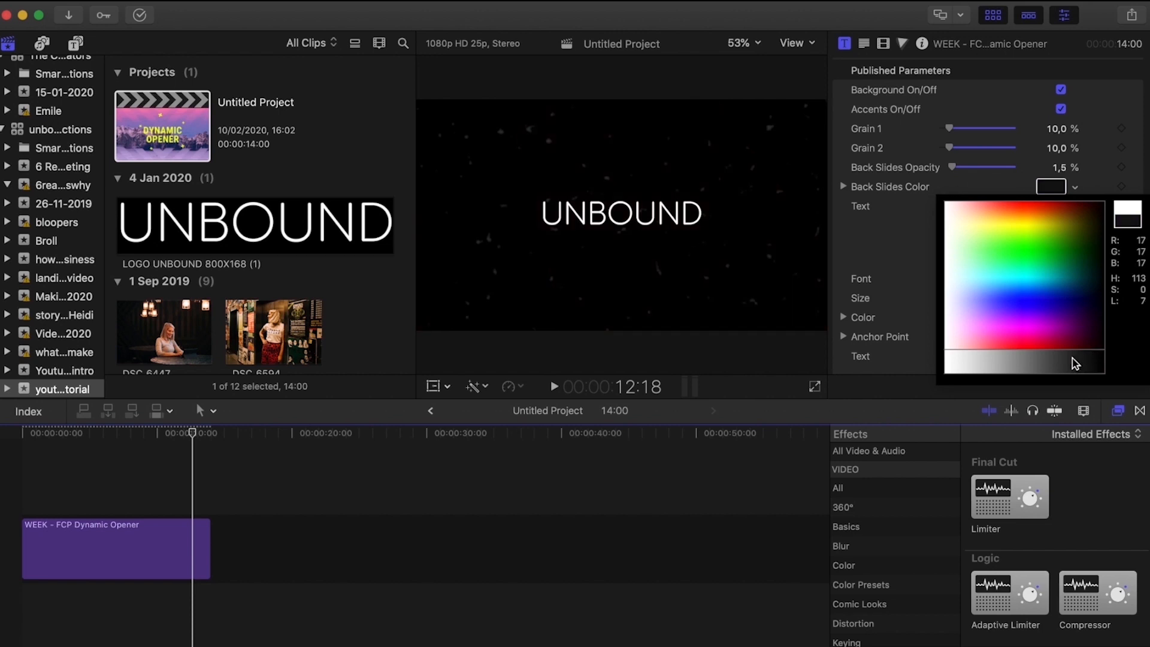
drag(1021, 362, 1105, 366)
click(1103, 362)
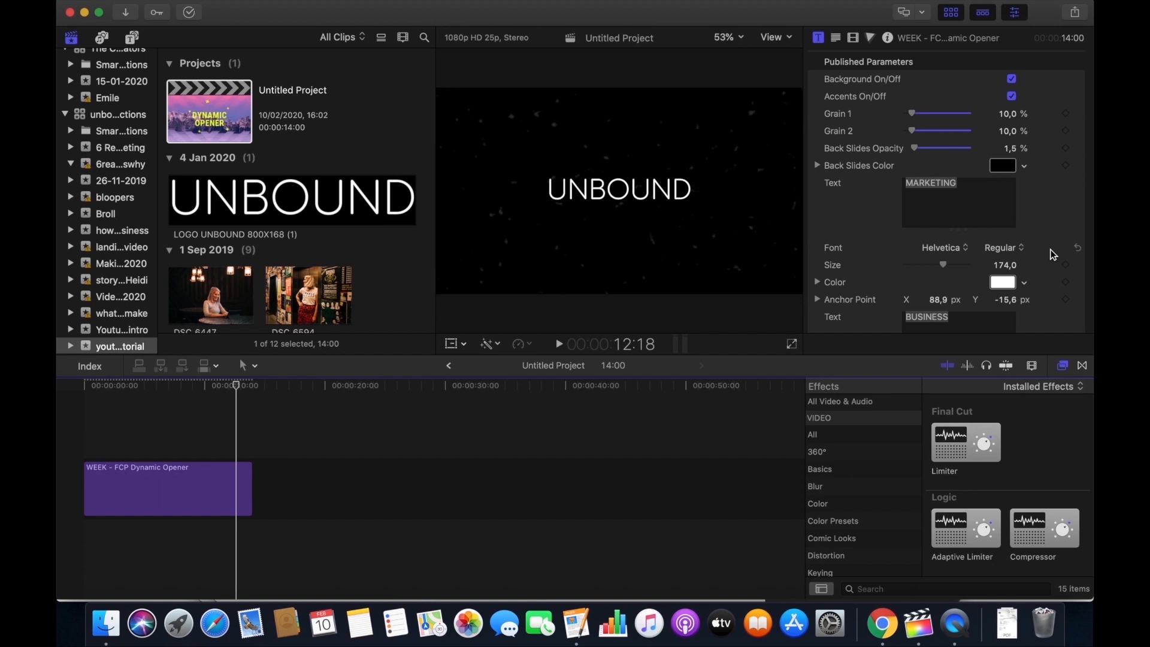
Move the playhead to the TUTORIALS title at 7:18
scroll(1038, 258, down, 2)
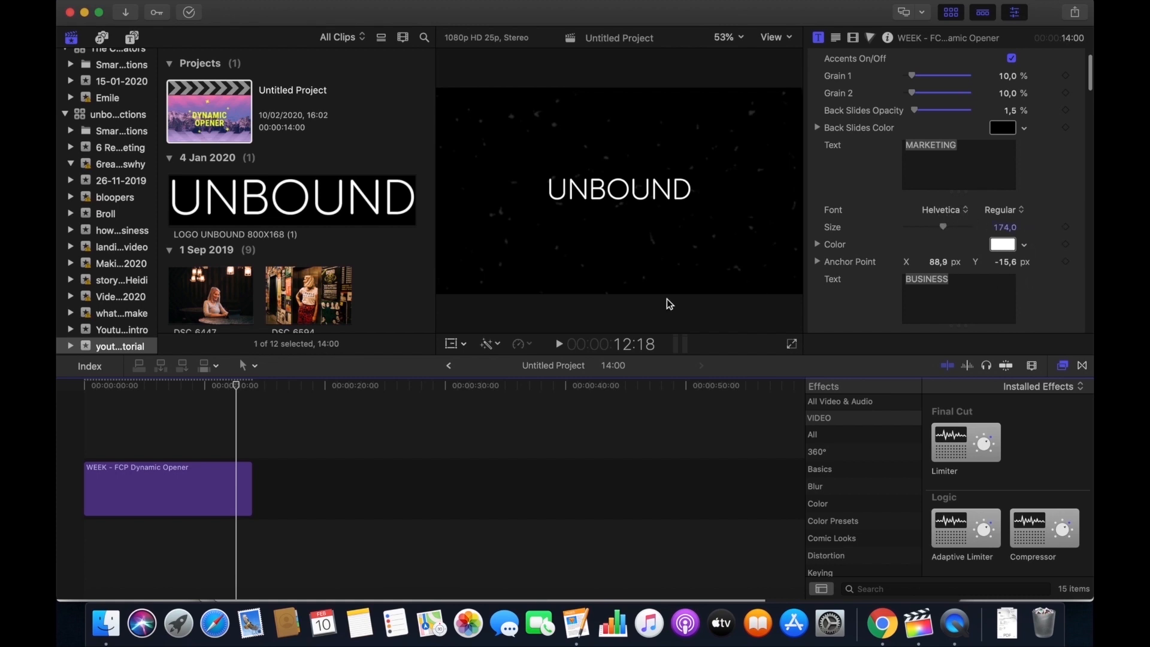
click(194, 388)
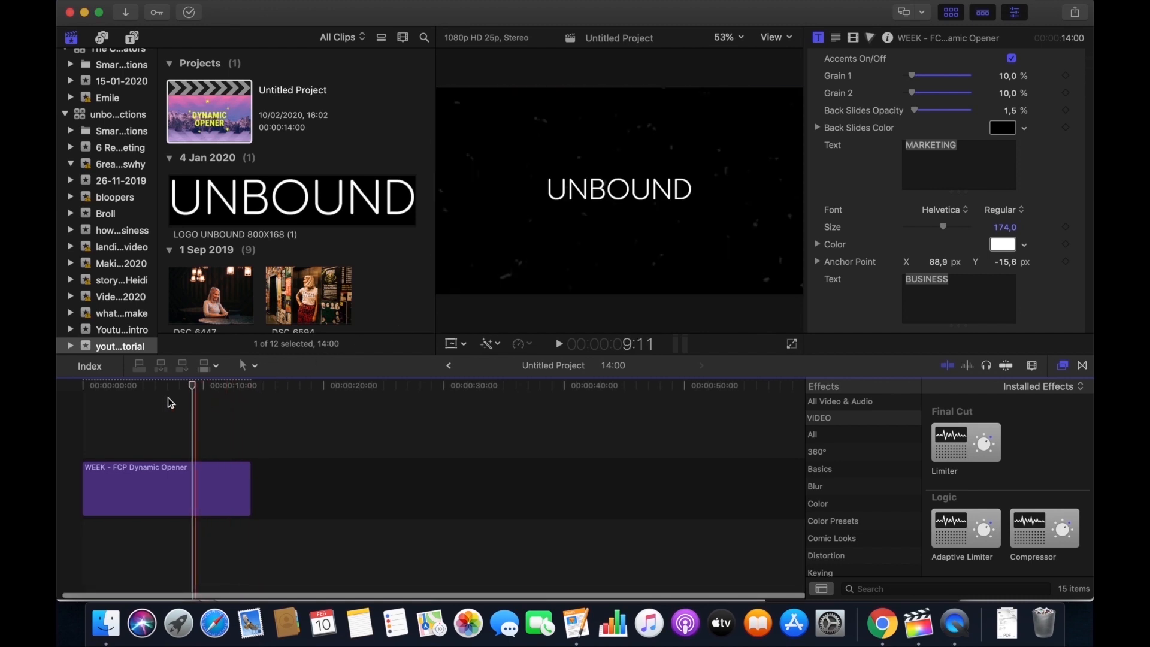
click(177, 399)
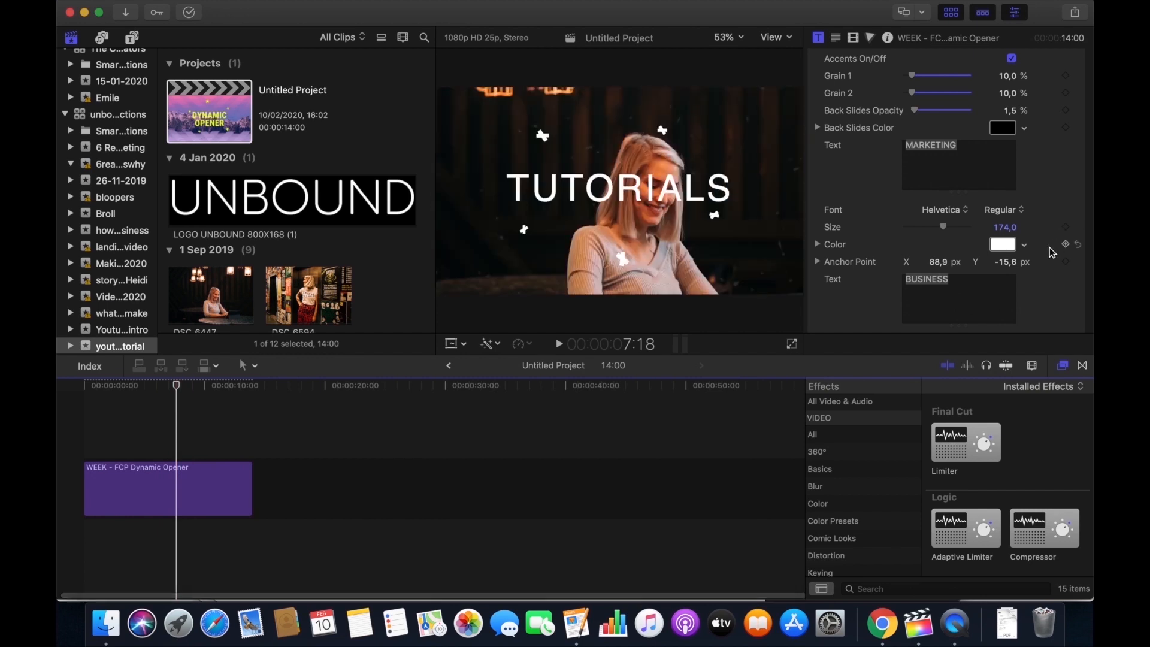
Try a yellow-green text colour on the TUTORIALS title
scroll(1042, 272, down, 5)
scroll(1043, 272, down, 10)
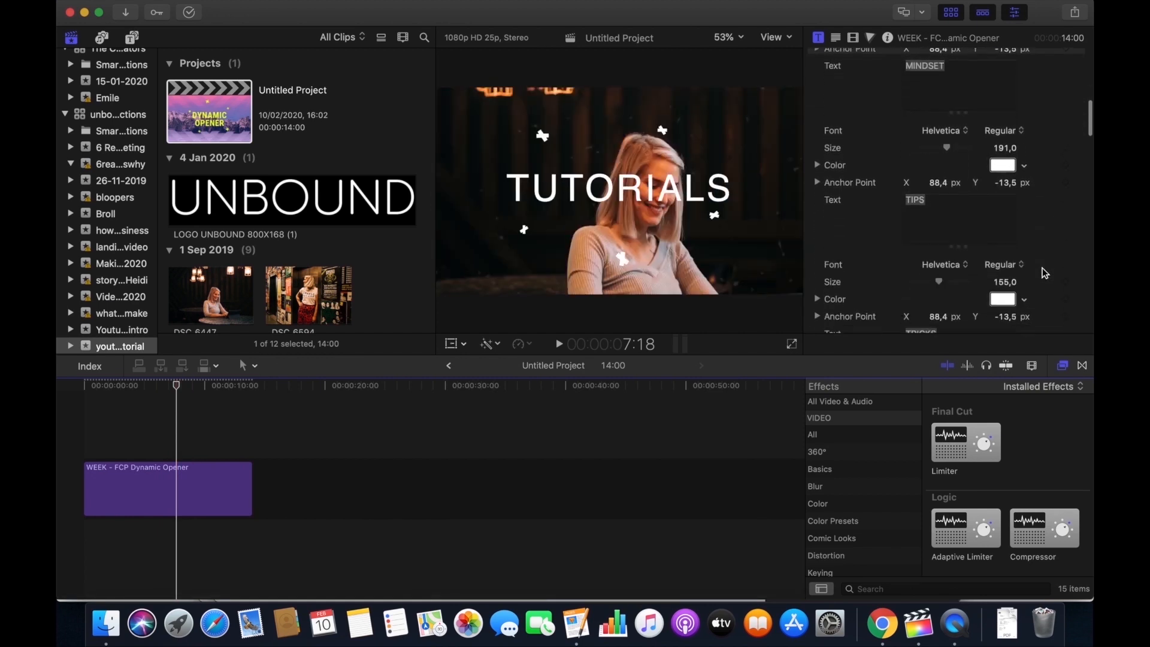
scroll(1043, 267, down, 5)
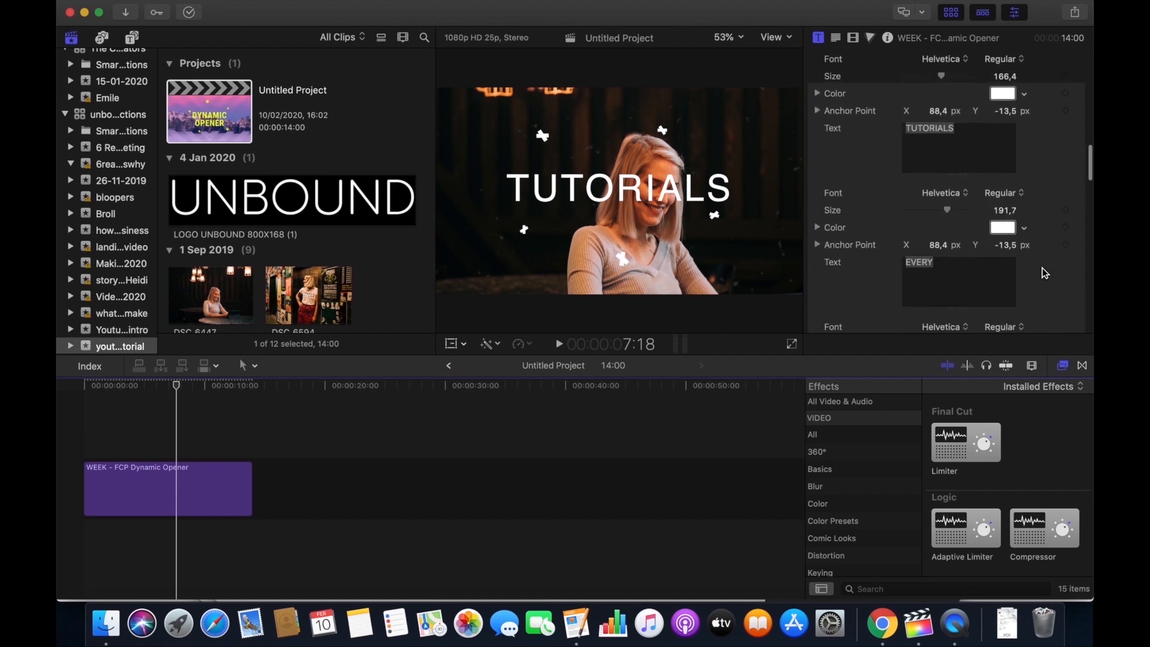
click(1026, 230)
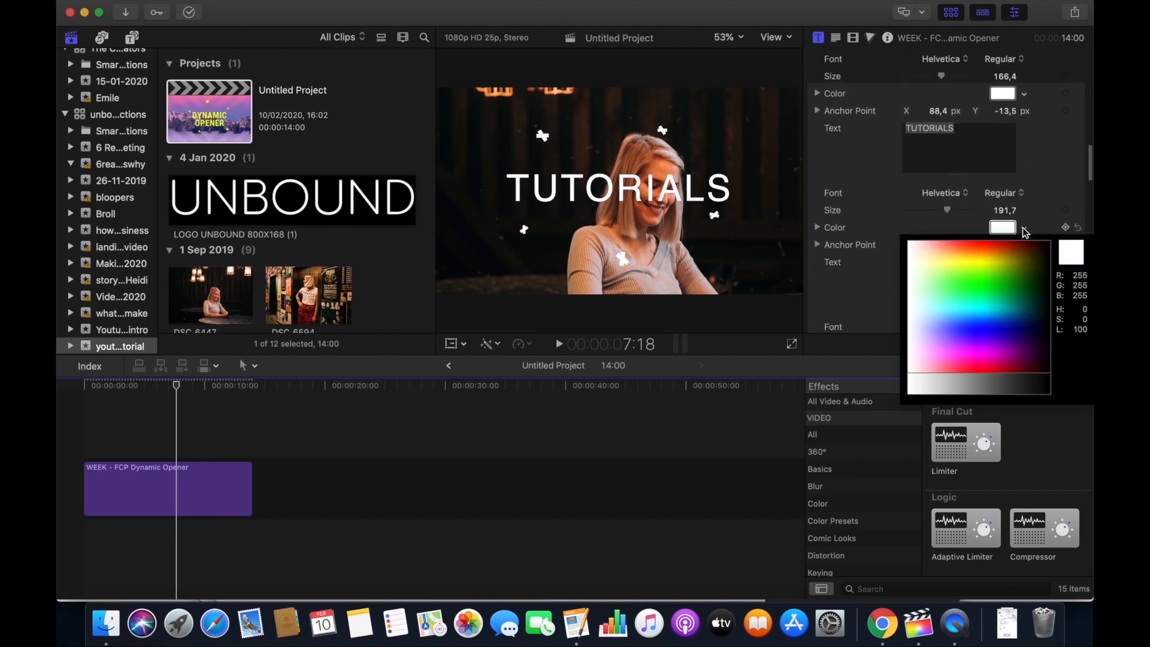
click(1006, 249)
drag(1009, 253, 981, 266)
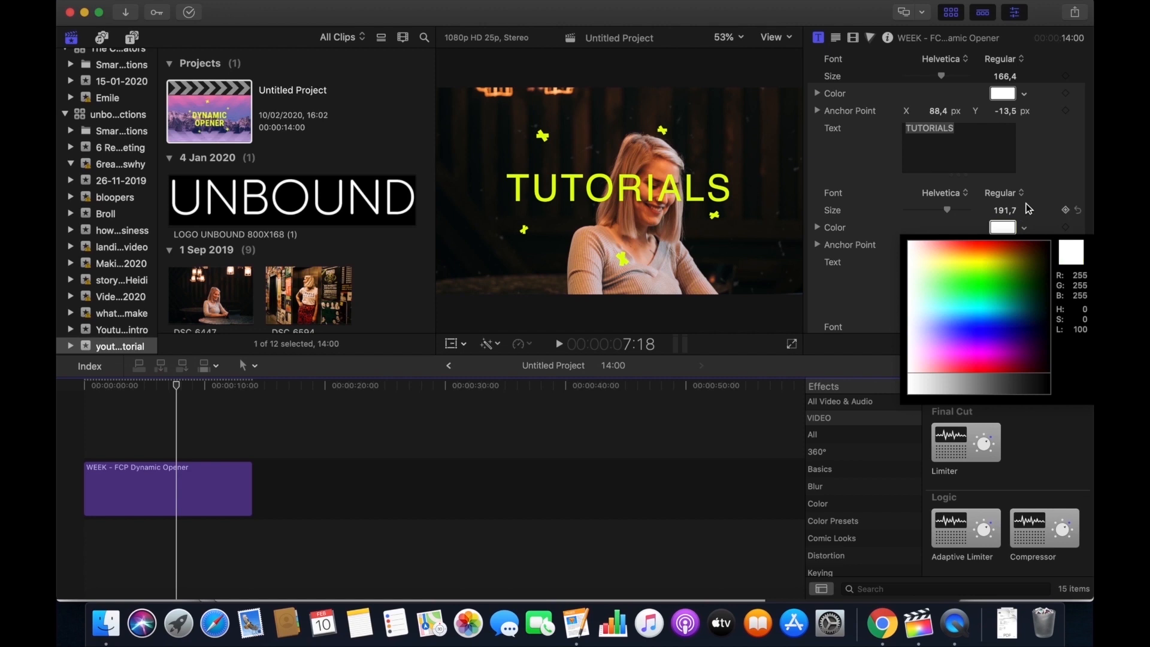
click(950, 214)
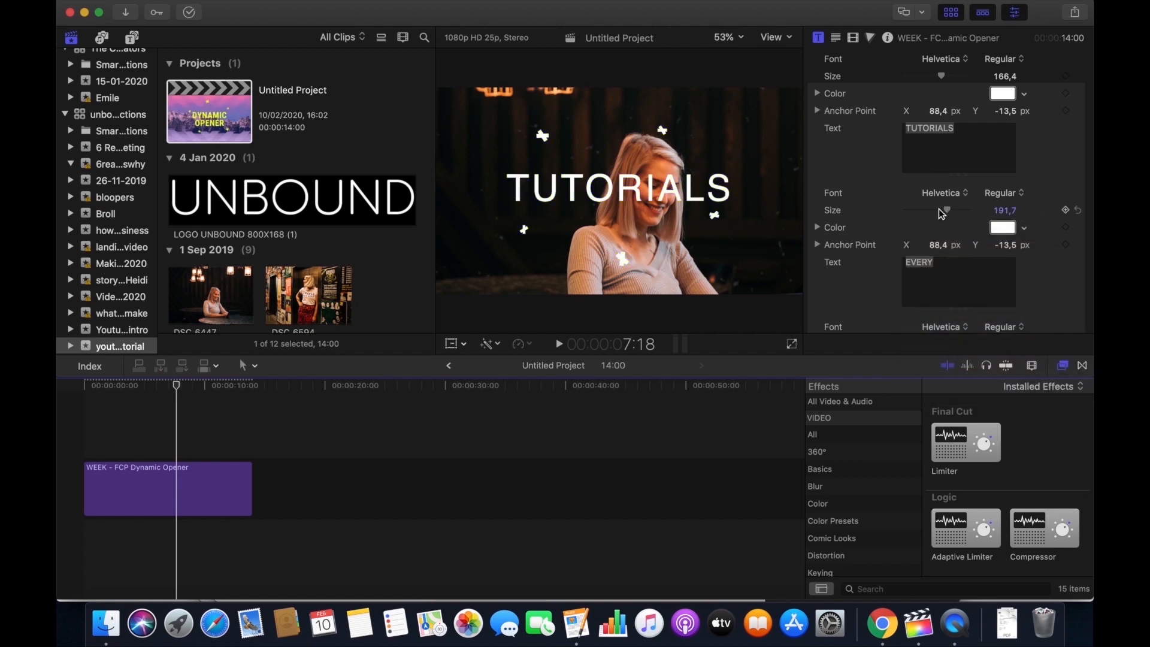
Try a larger size for the TUTORIALS title and undo the change
drag(949, 216, 978, 216)
key(super+z)
key(super+z)
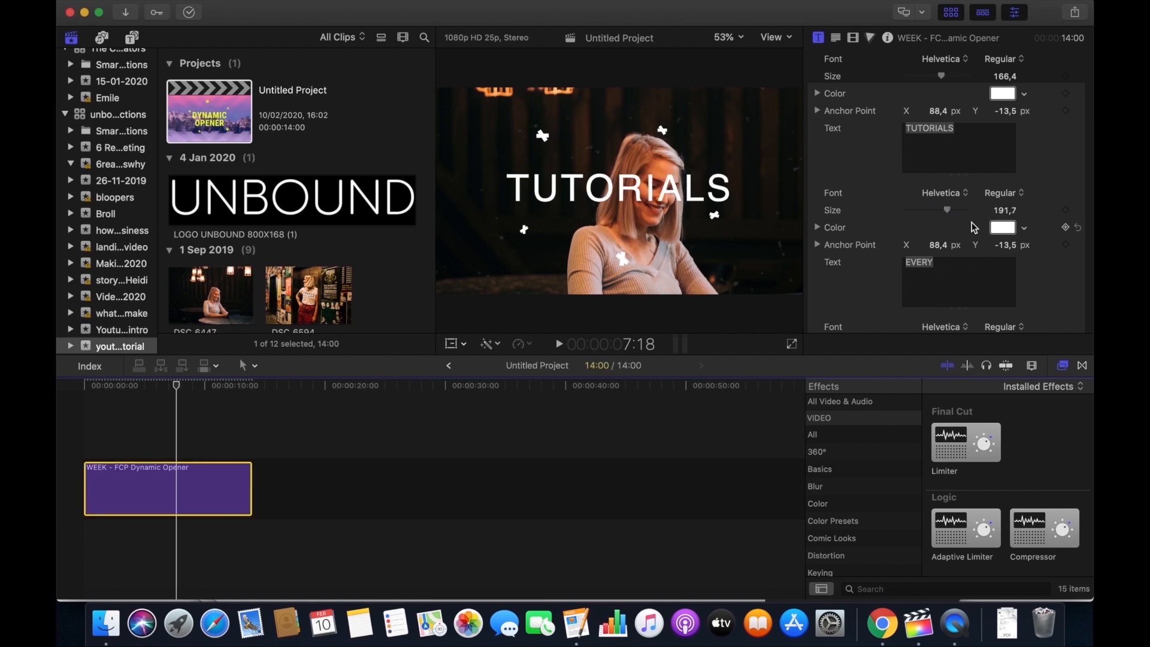
Turn on the Colorize option for background 6 (DSC_6447)
scroll(1023, 270, down, 10)
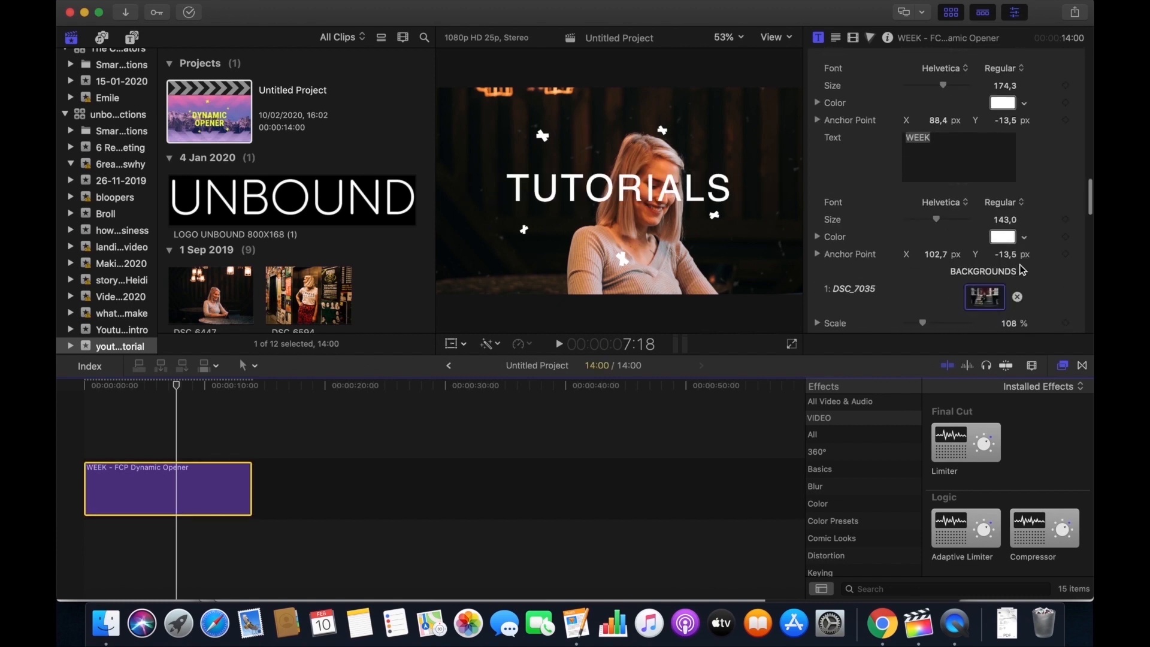
scroll(1020, 264, down, 8)
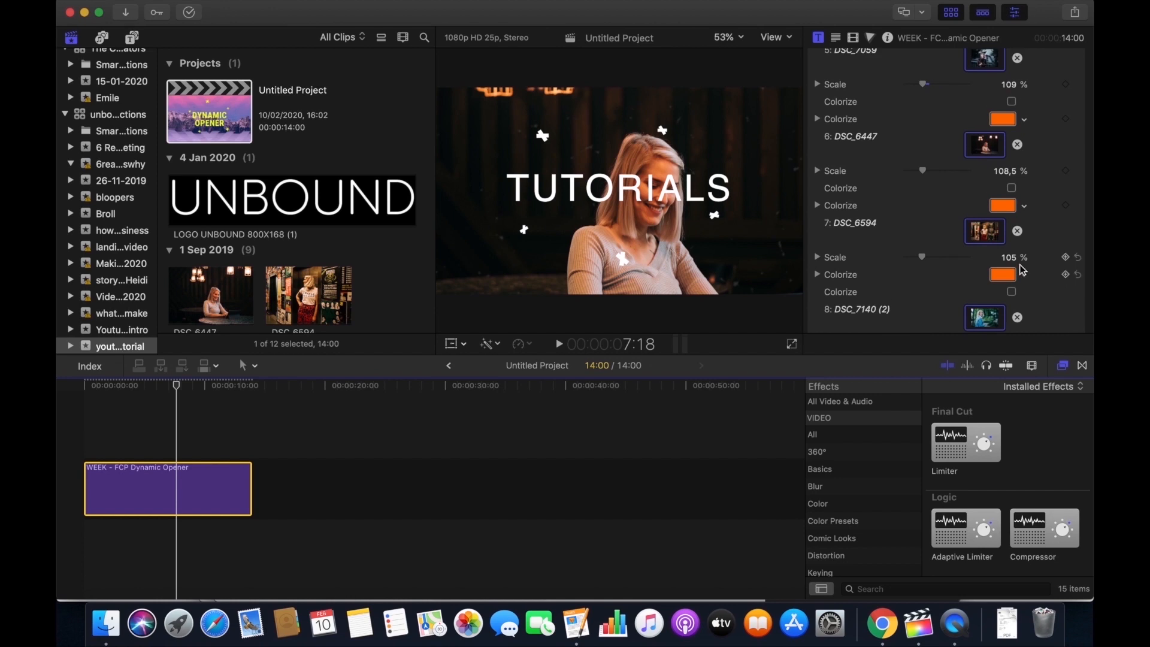
scroll(1019, 264, up, 2)
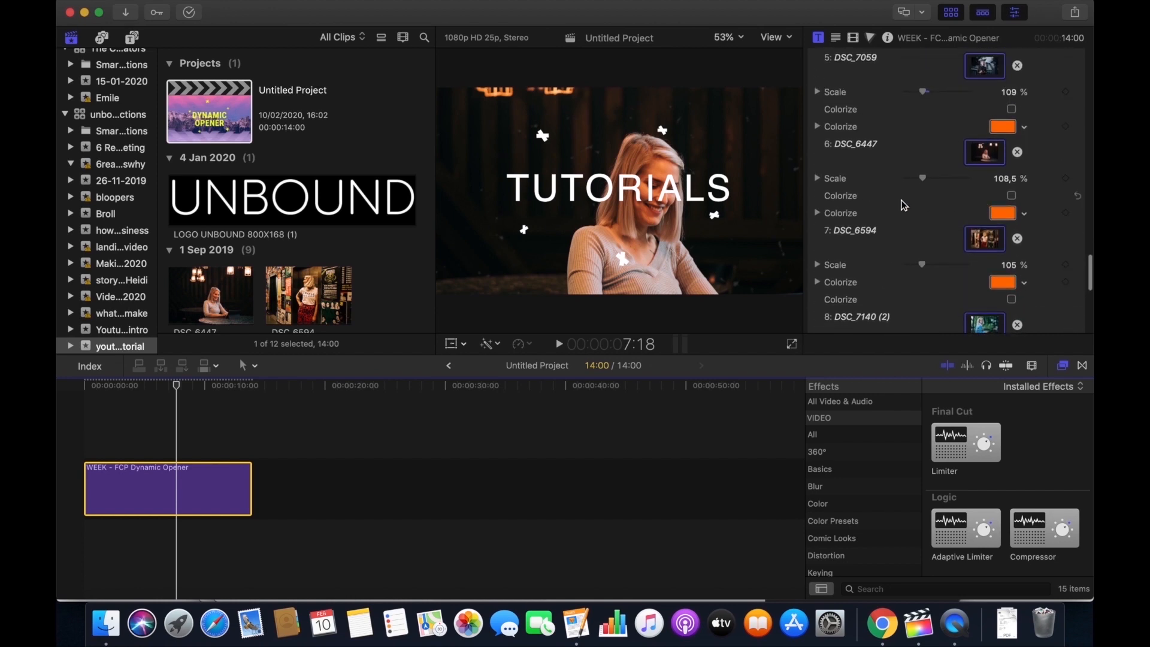
scroll(1014, 200, down, 1)
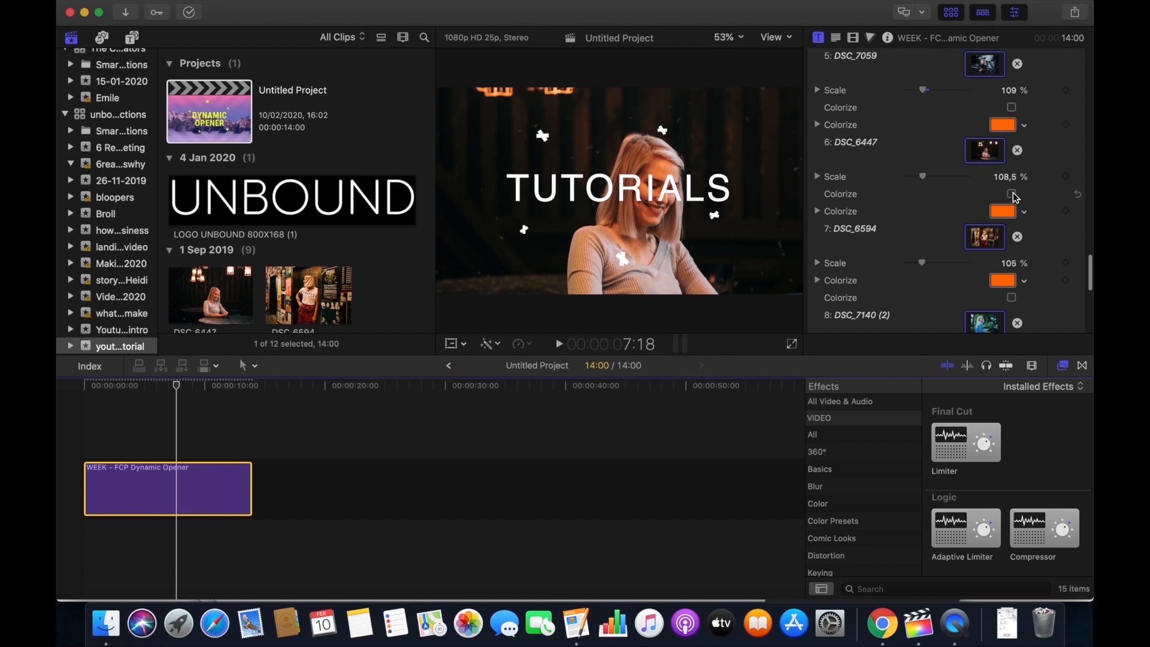
scroll(1014, 193, down, 1)
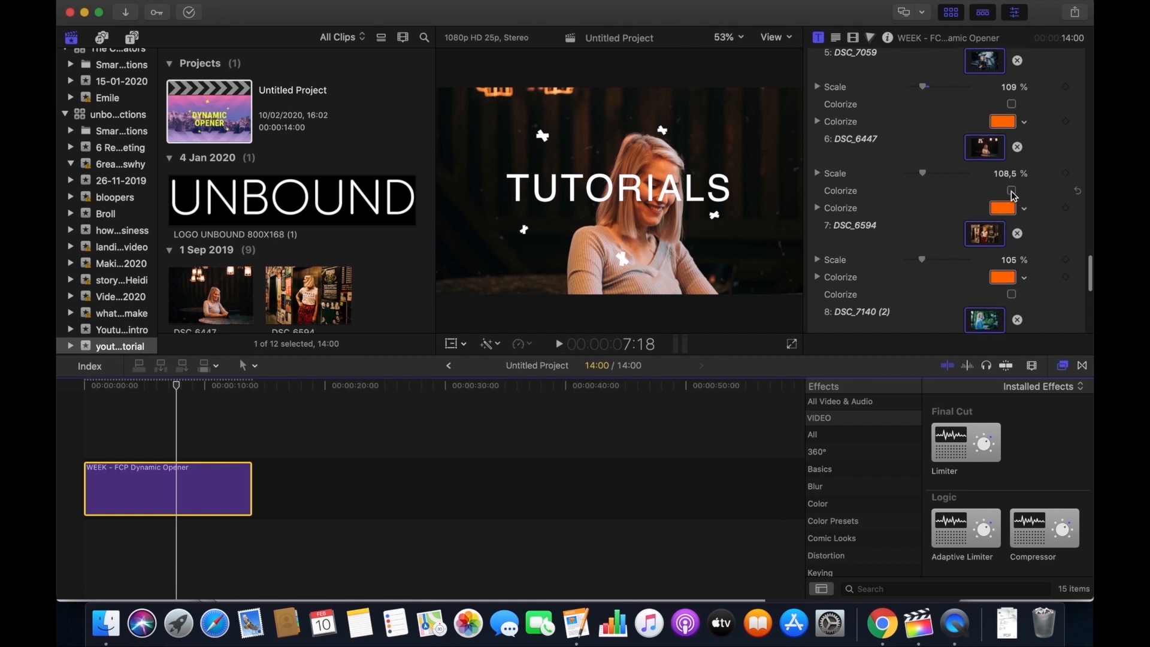
click(1012, 191)
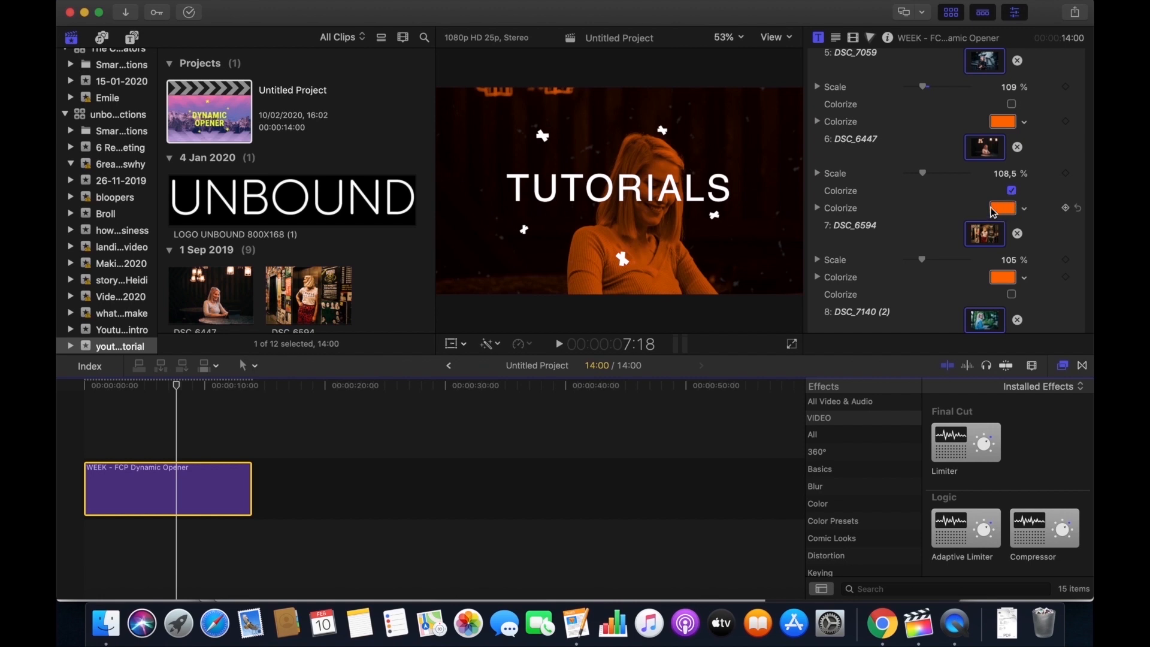
Try other Colorize colours, such as red, on background 6 and turn its Colorize option off
click(1025, 208)
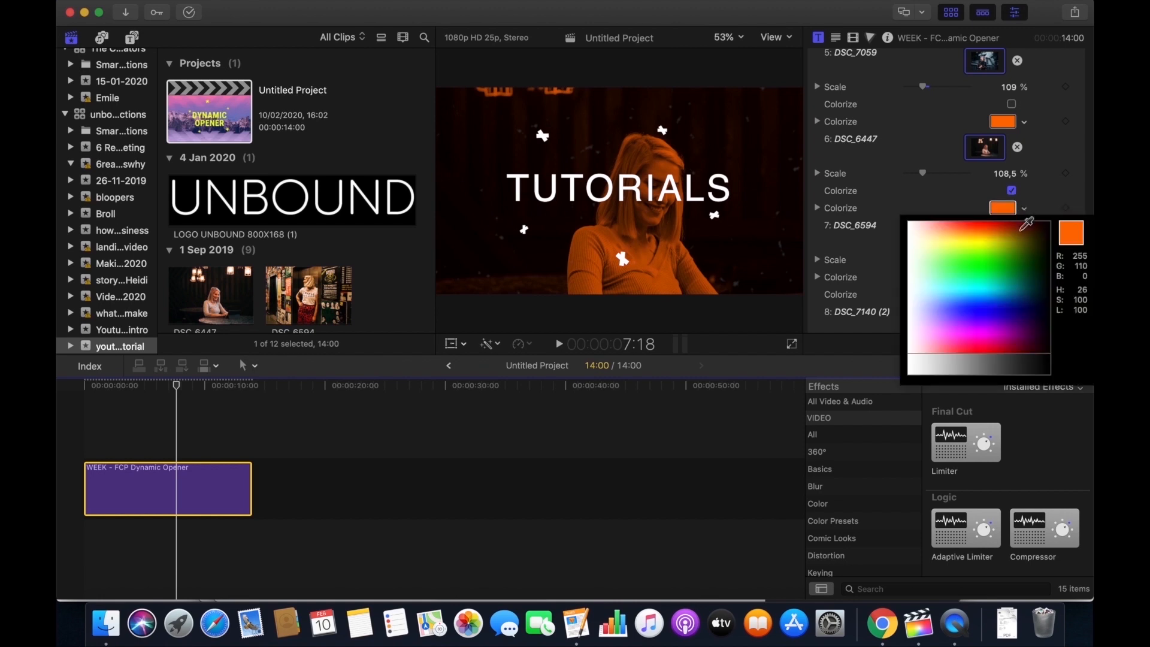
click(1006, 250)
drag(1005, 250, 950, 333)
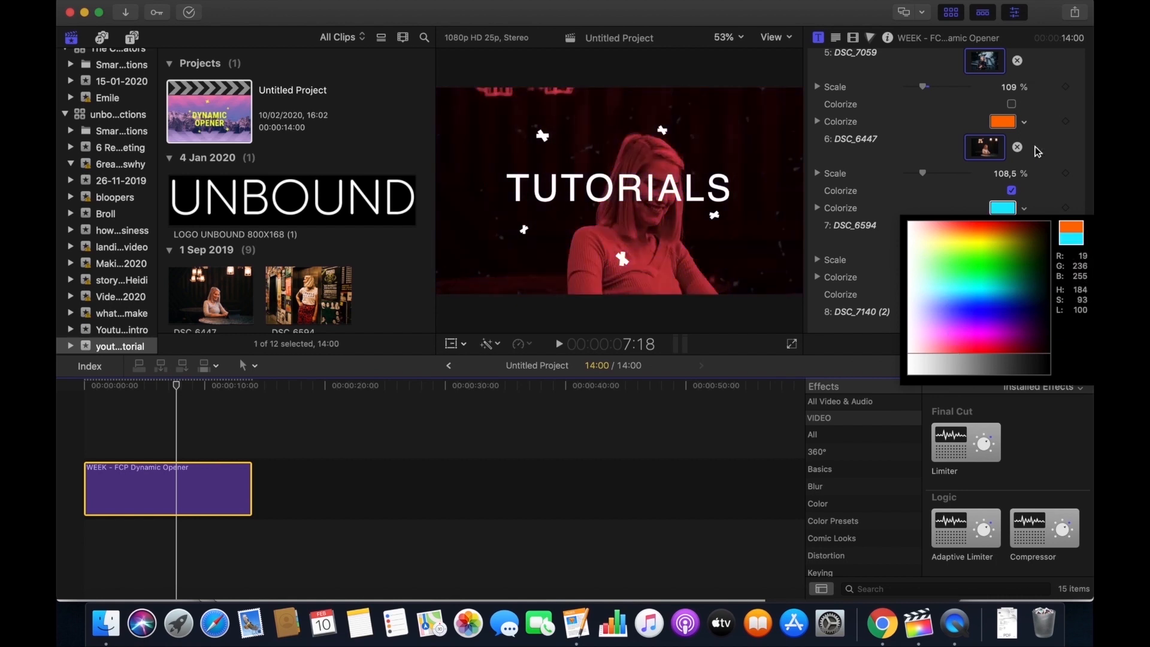
click(1053, 182)
scroll(1049, 184, up, 1)
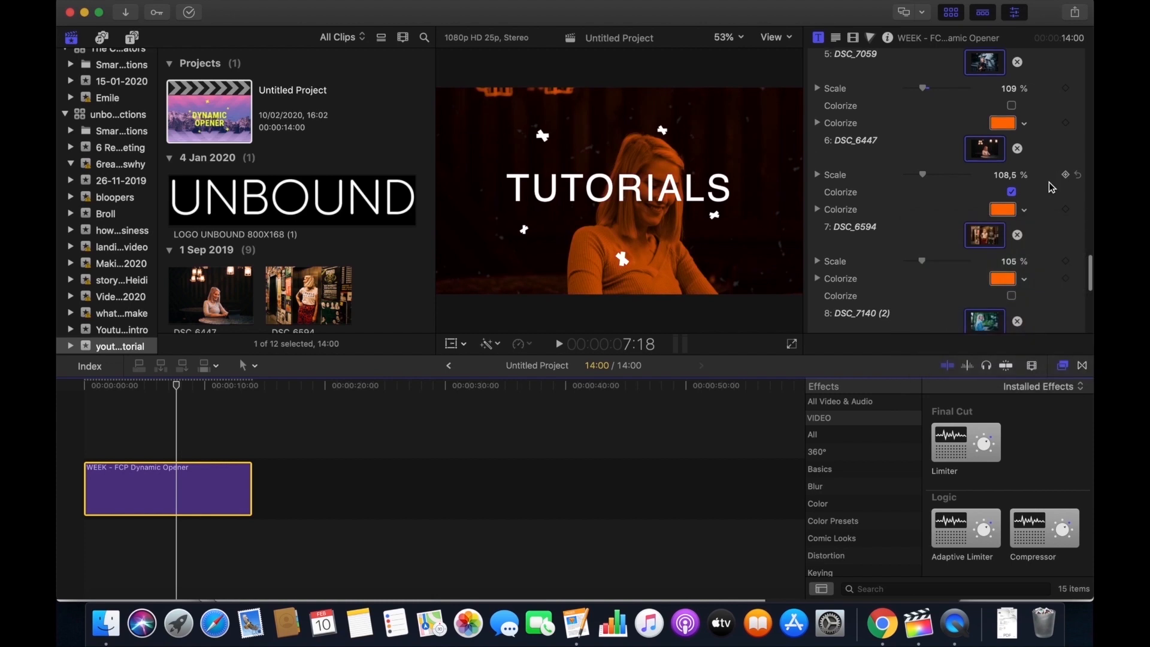
click(1013, 192)
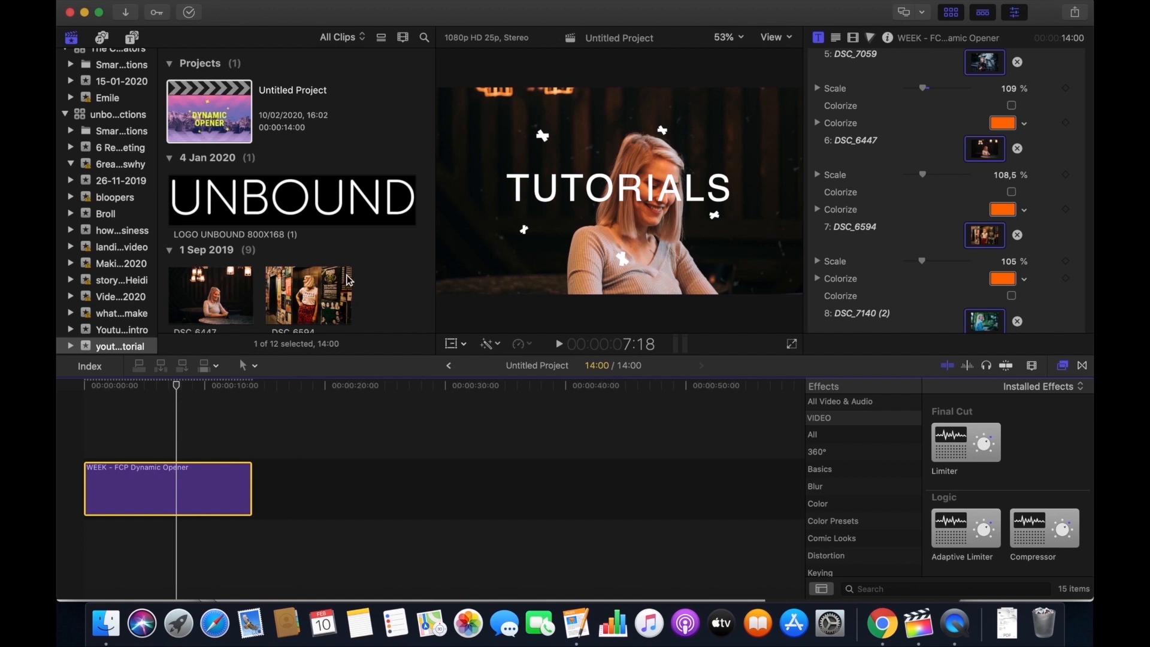
Place the NikiN - Electronic Percussion Intro Logo music clip beneath the opener at the start of the timeline
scroll(360, 276, down, 10)
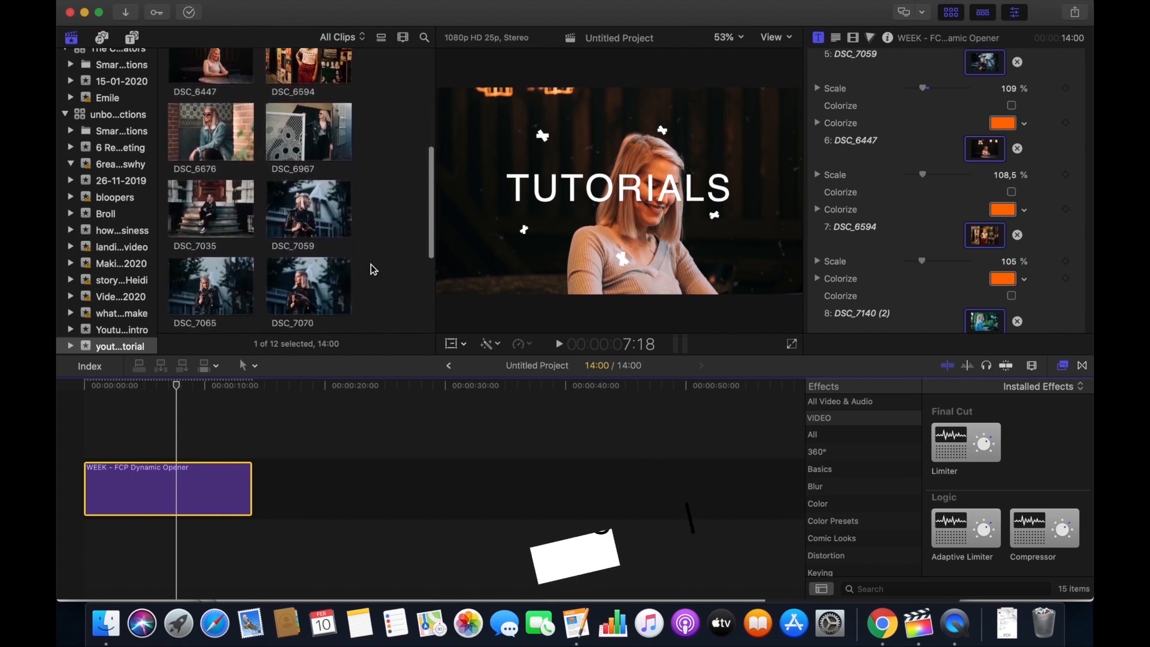
scroll(373, 269, down, 8)
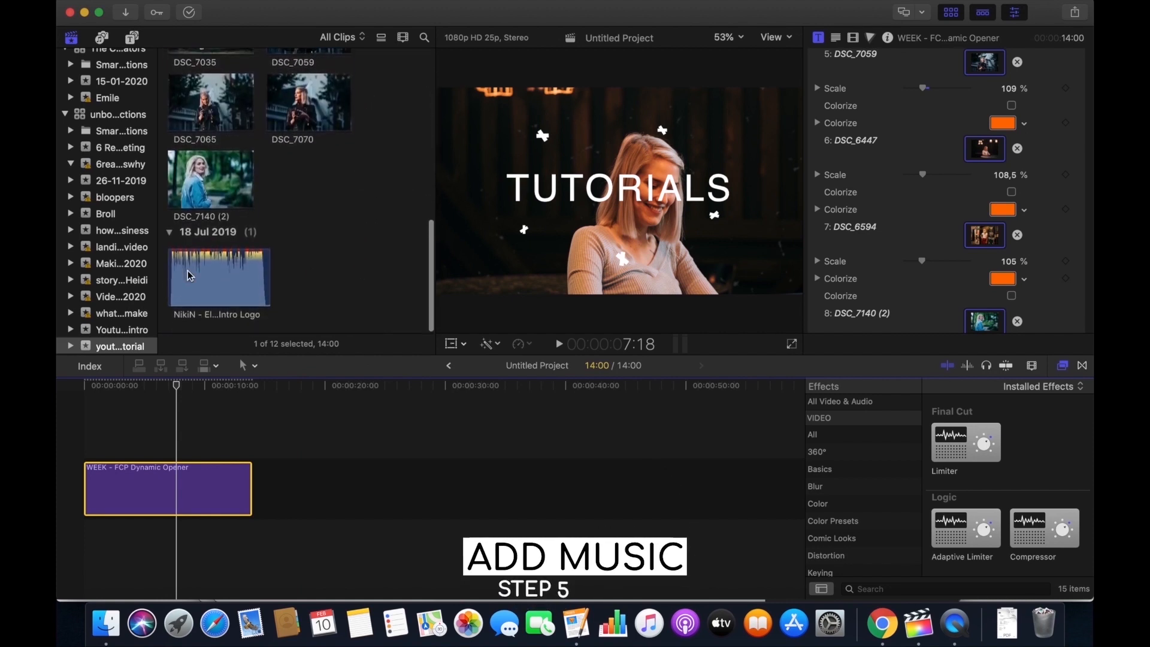
click(188, 270)
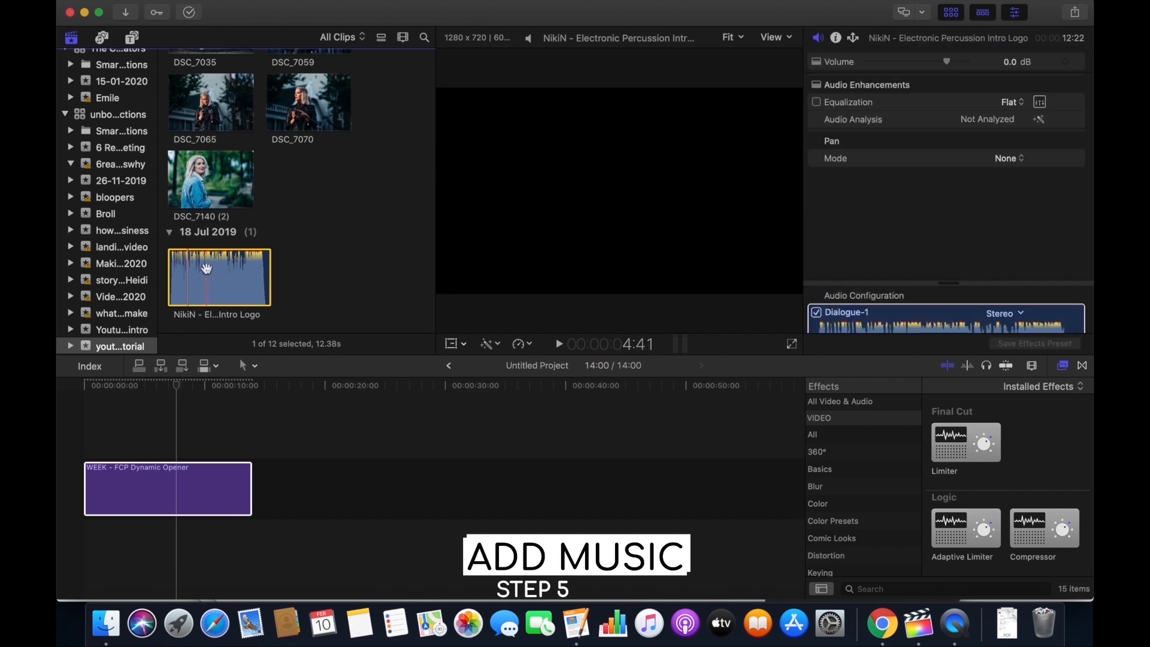
drag(203, 278, 72, 537)
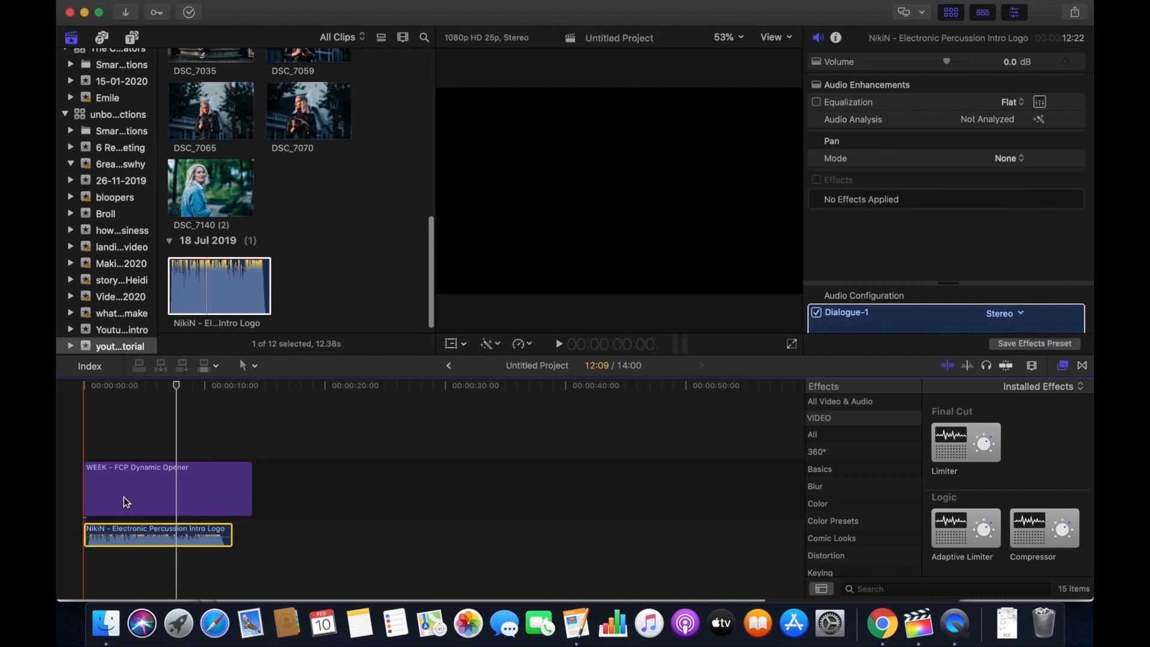
Trim the start of the music clip to a duration of 12:01, keeping it aligned with the opener's start
key(super+equal)
key(super+equal)
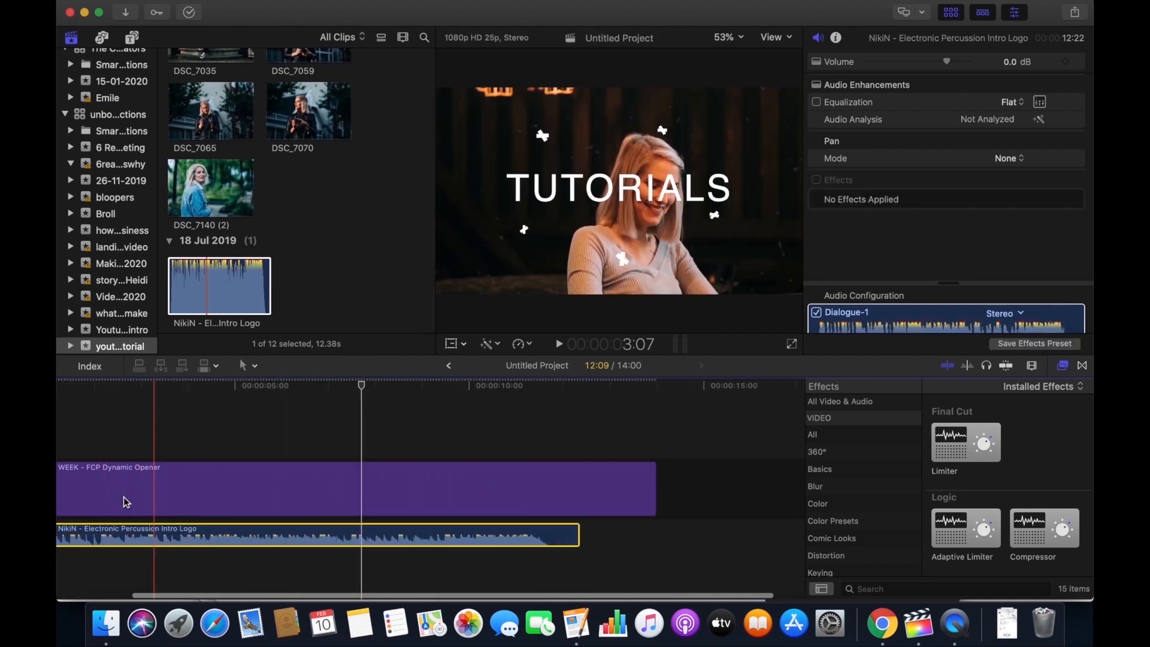
scroll(128, 495, left, 5)
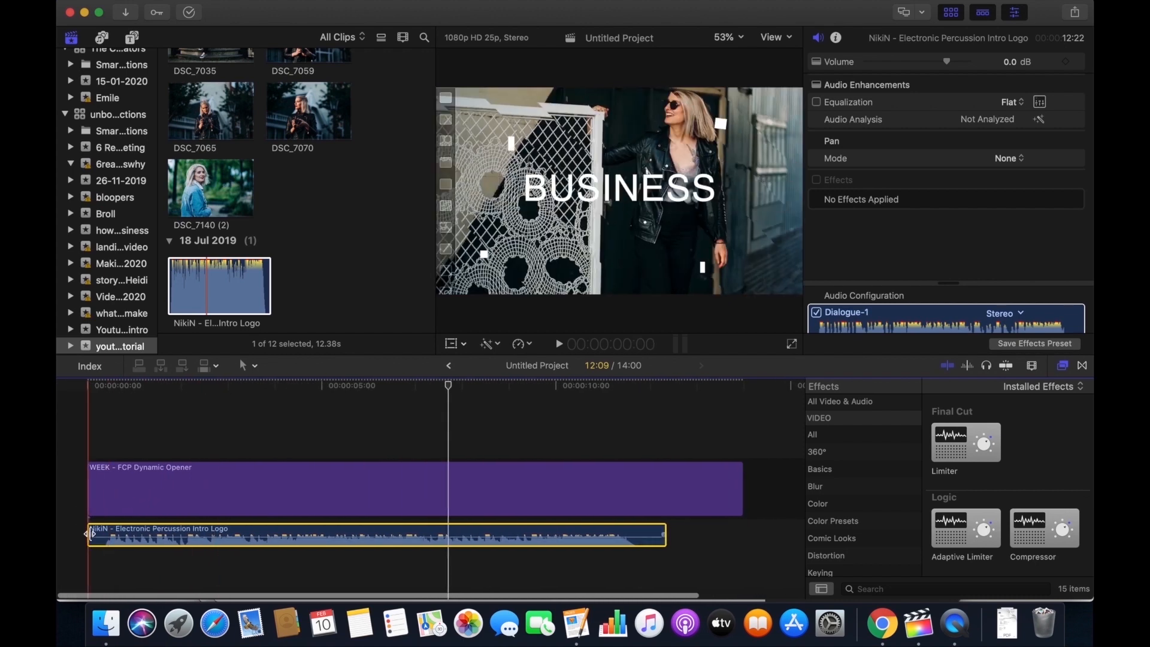
drag(93, 534, 123, 535)
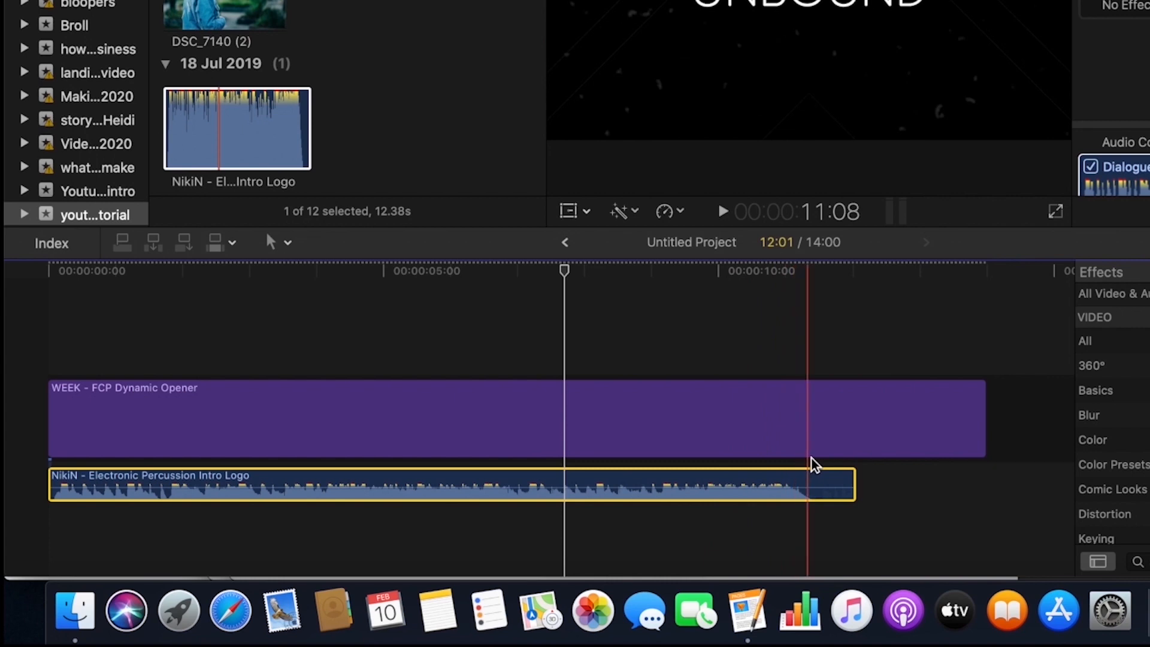
Turn the WEEK - FCP Dynamic Opener clip into a compound clip named INTRO in the youtube custom intro tutorial event
click(845, 450)
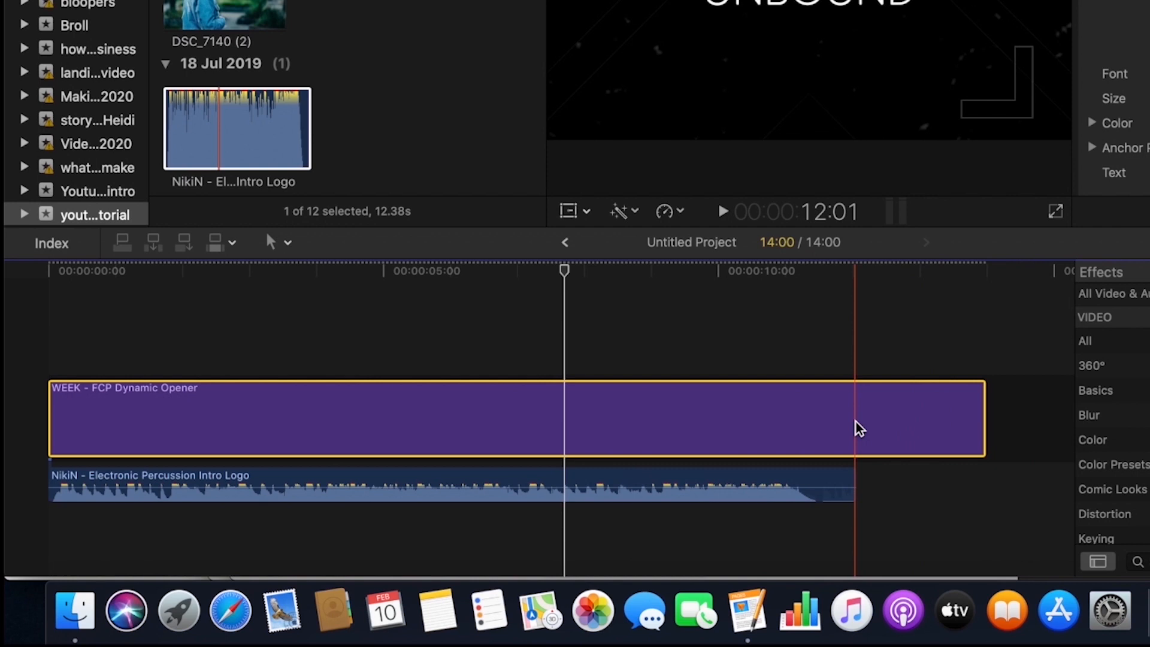
right_click(839, 416)
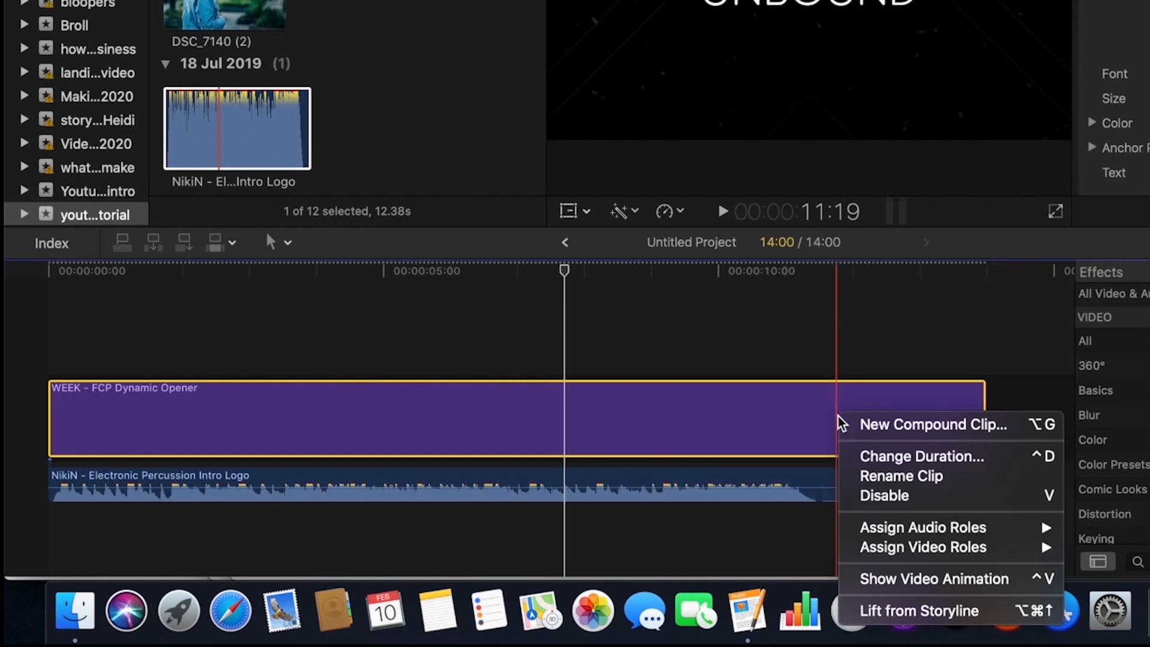
click(853, 419)
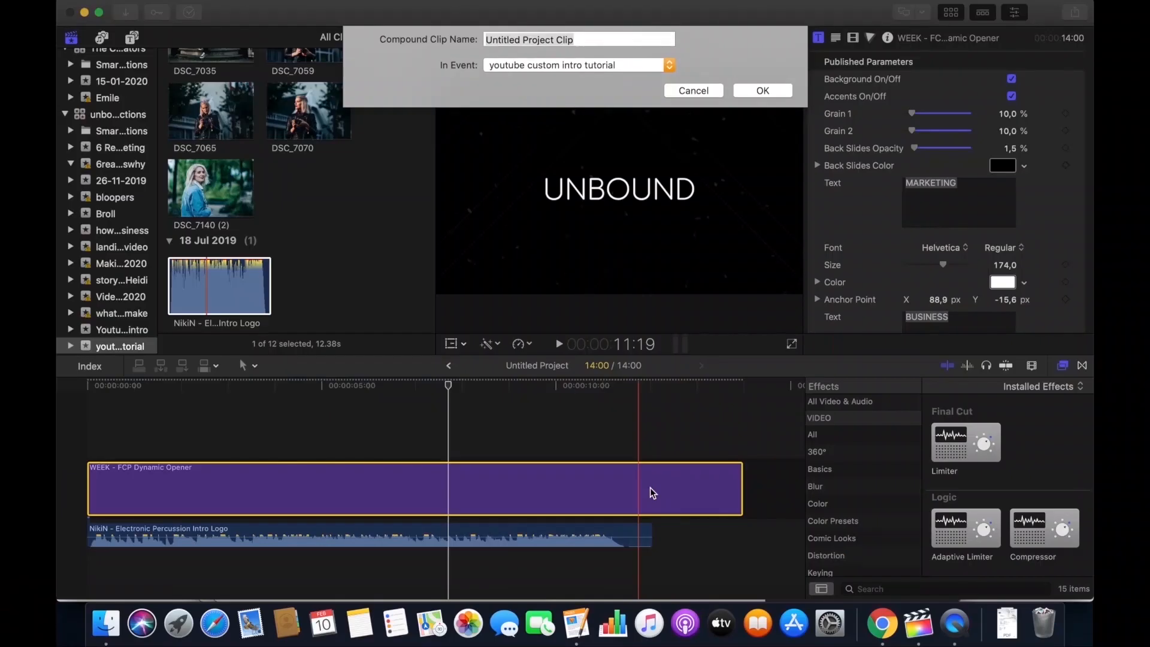
text(INTRO)
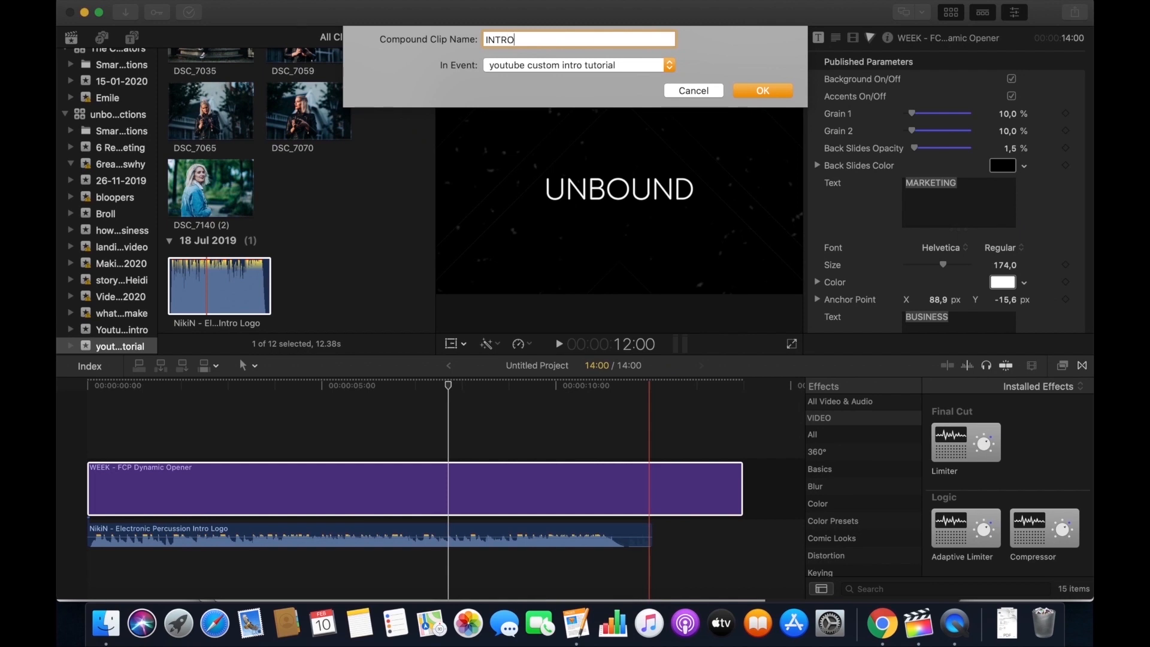
key(Return)
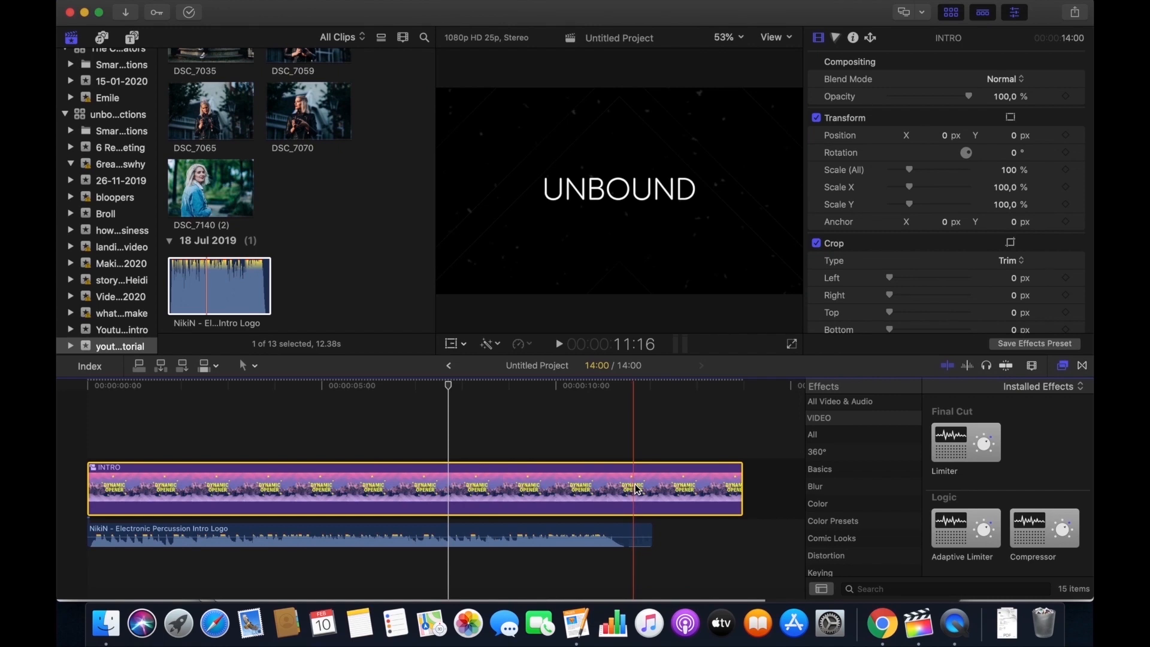
Cut the INTRO clip at 11:16, delete the part after the cut, and shorten the music's end to match
key(super+b)
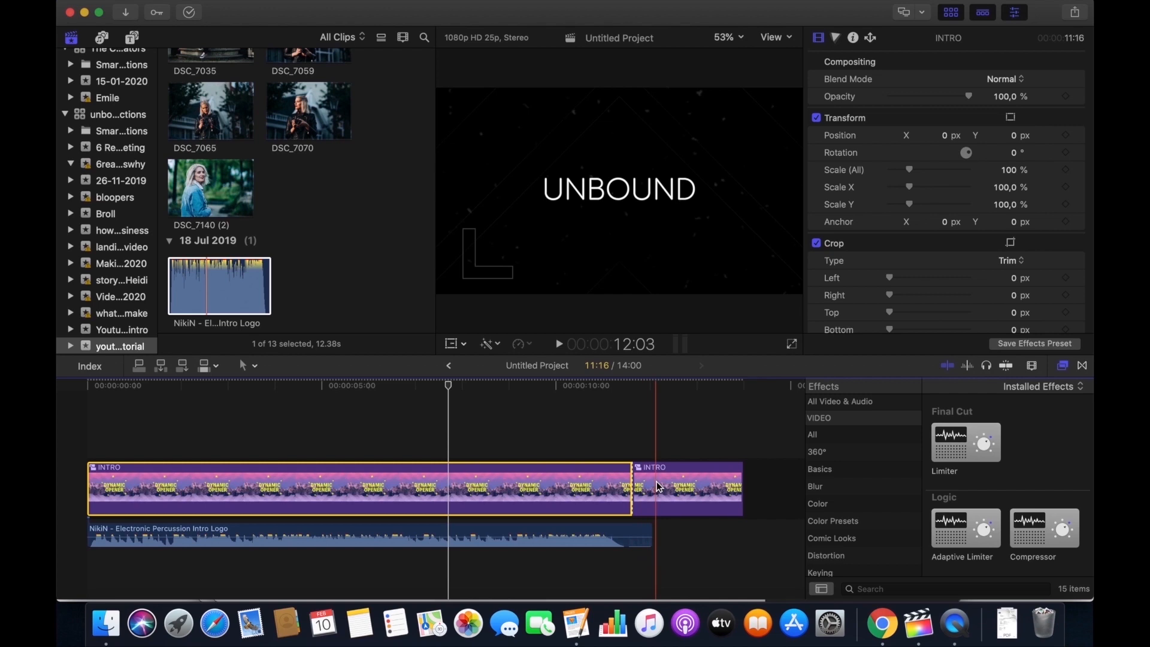
click(657, 481)
key(Delete)
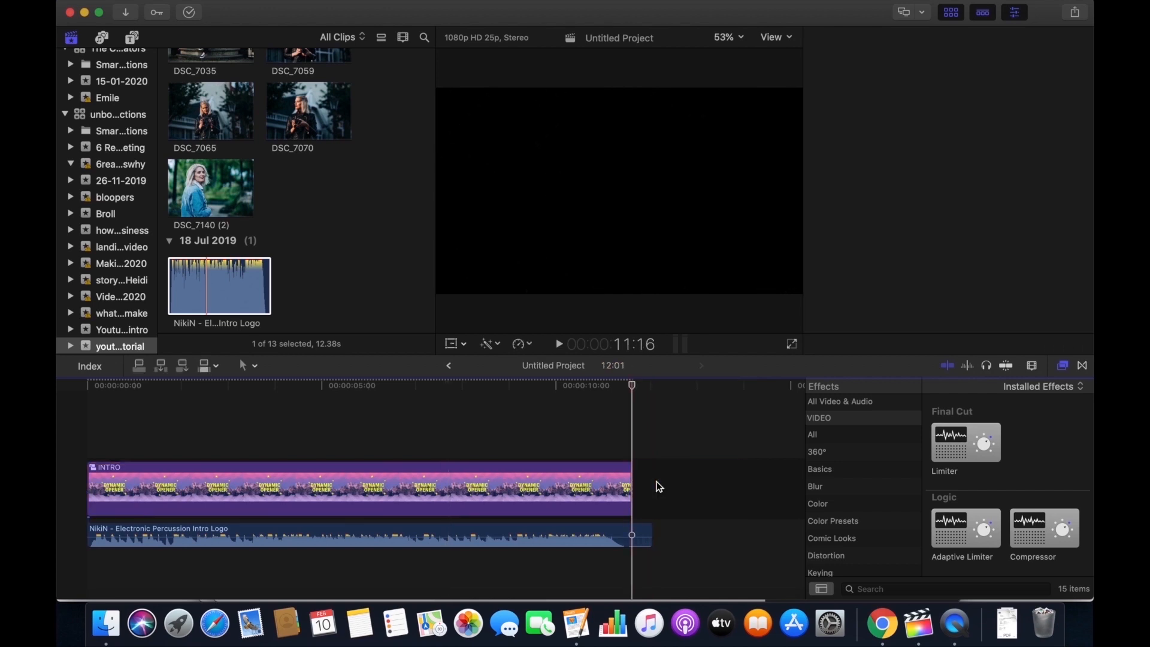
click(652, 530)
drag(652, 530, 623, 529)
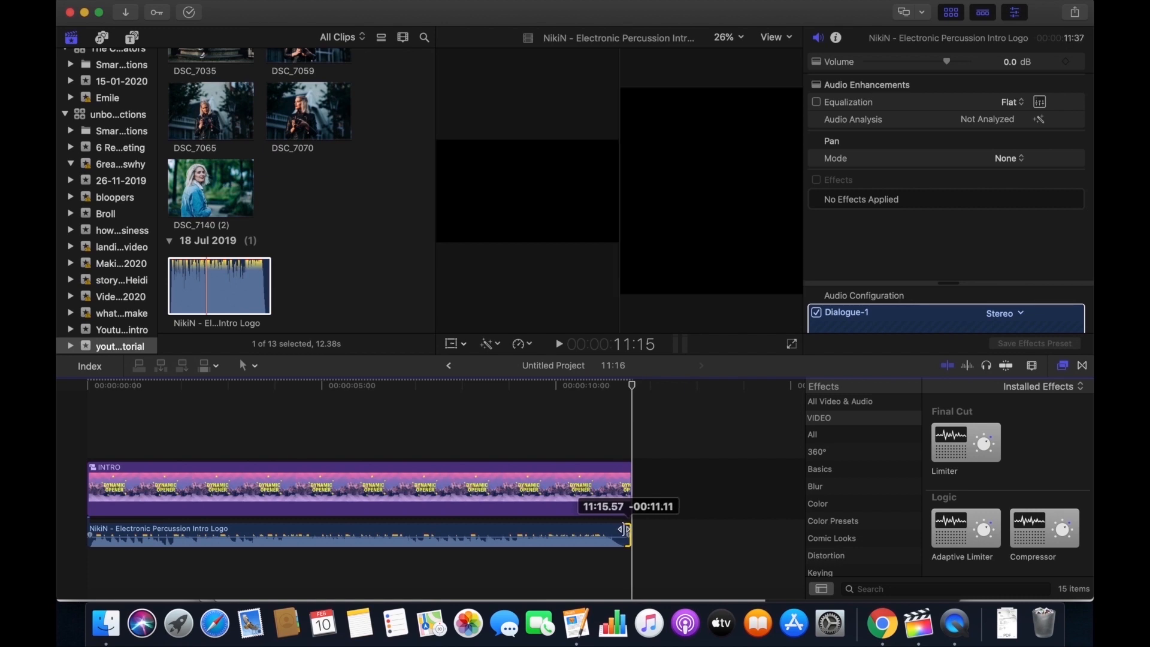
Play the intro with its music from the start of the timeline to about 6:15
click(89, 388)
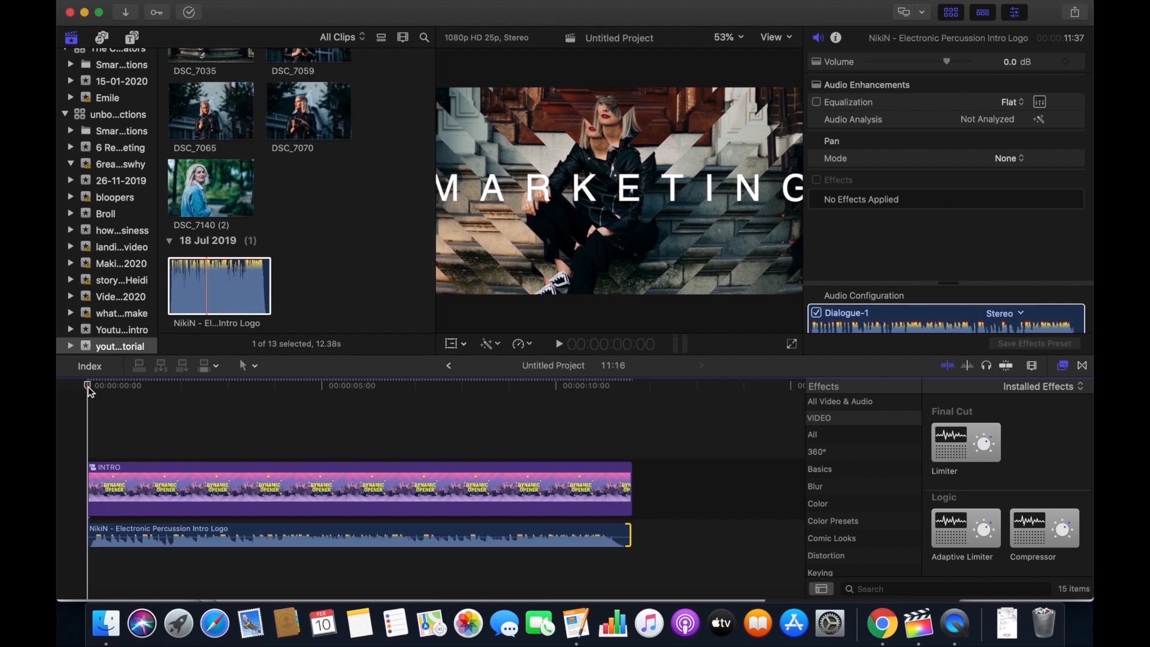
key(space)
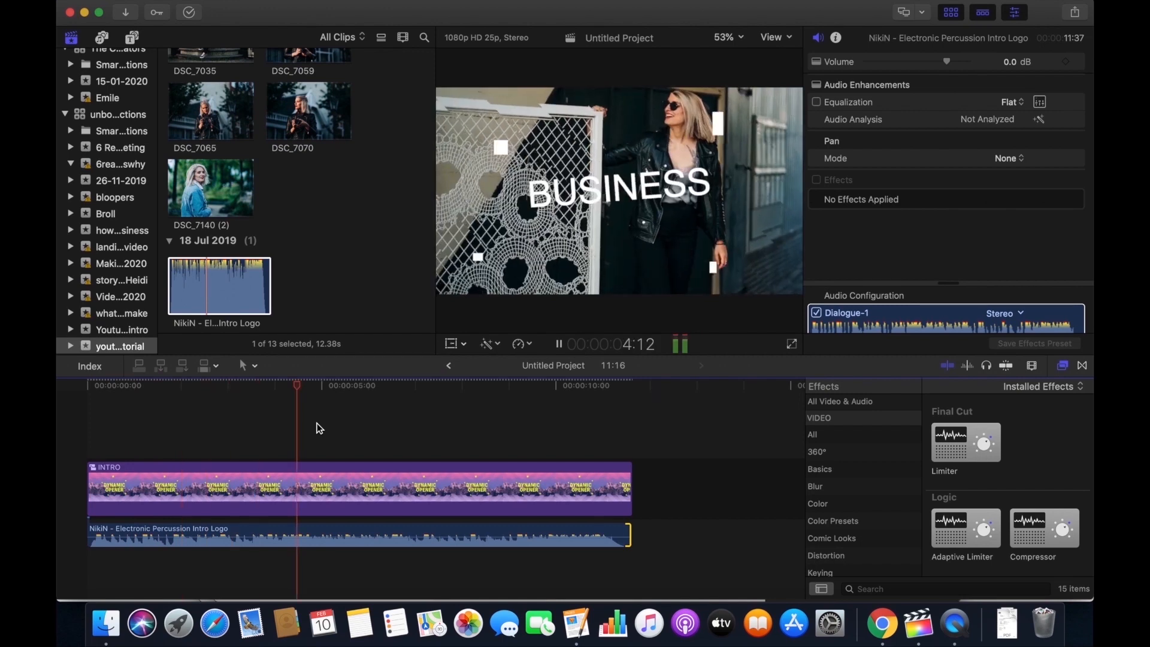
key(space)
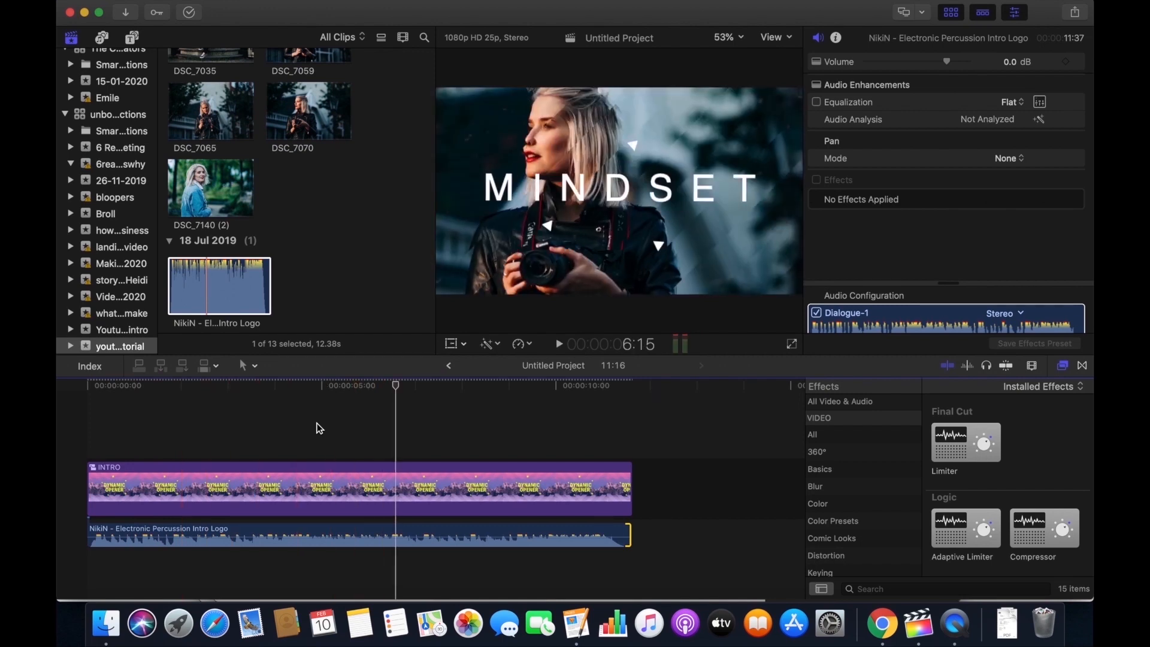